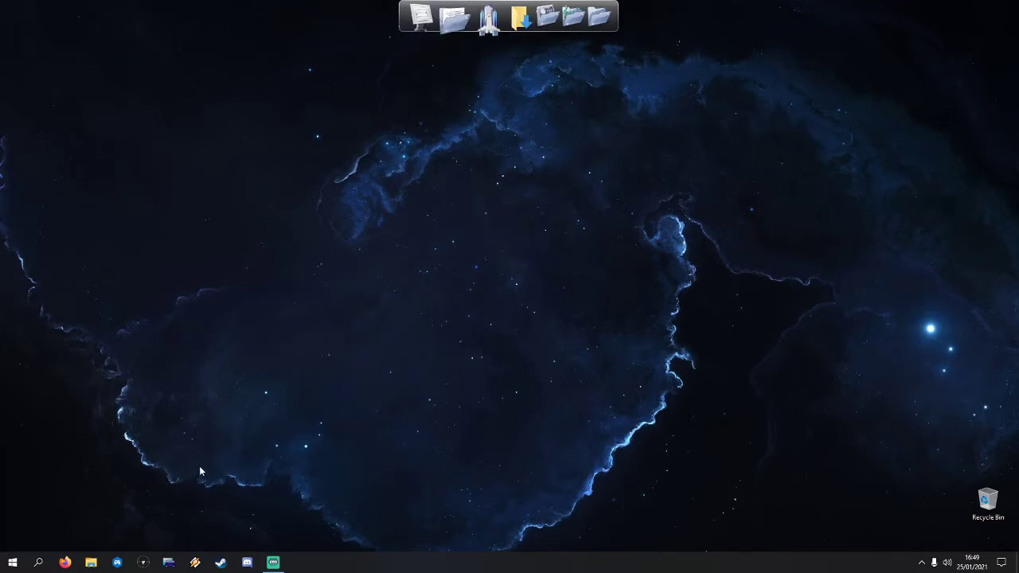
pyautogui.click(64, 562)
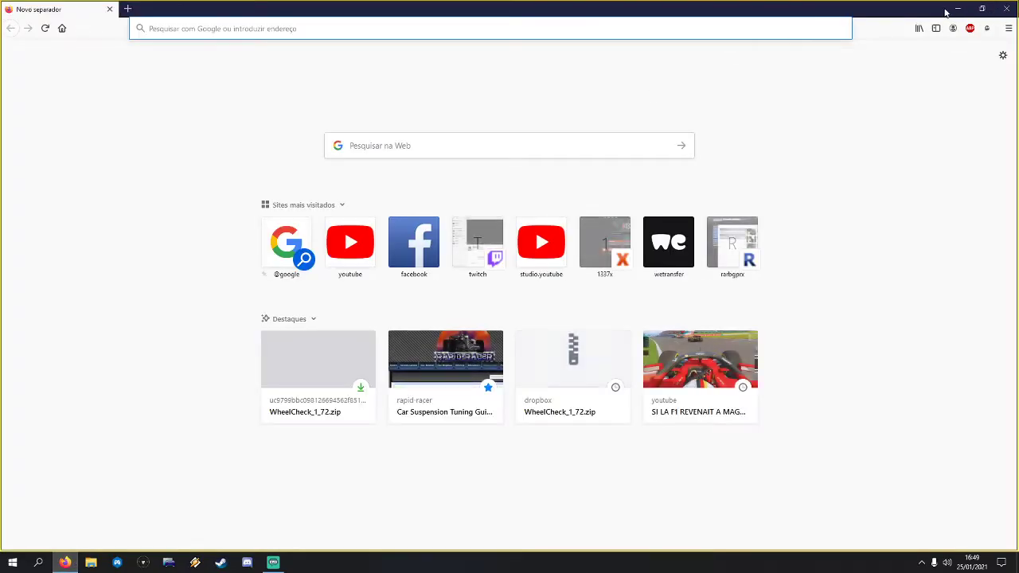
pyautogui.click(960, 11)
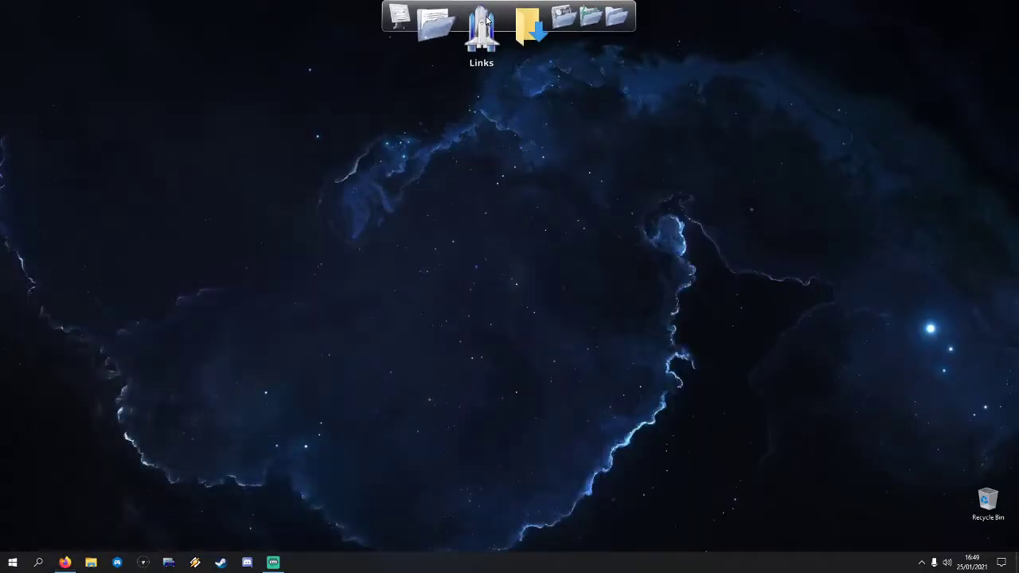
pyautogui.click(484, 16)
pyautogui.click(288, 91)
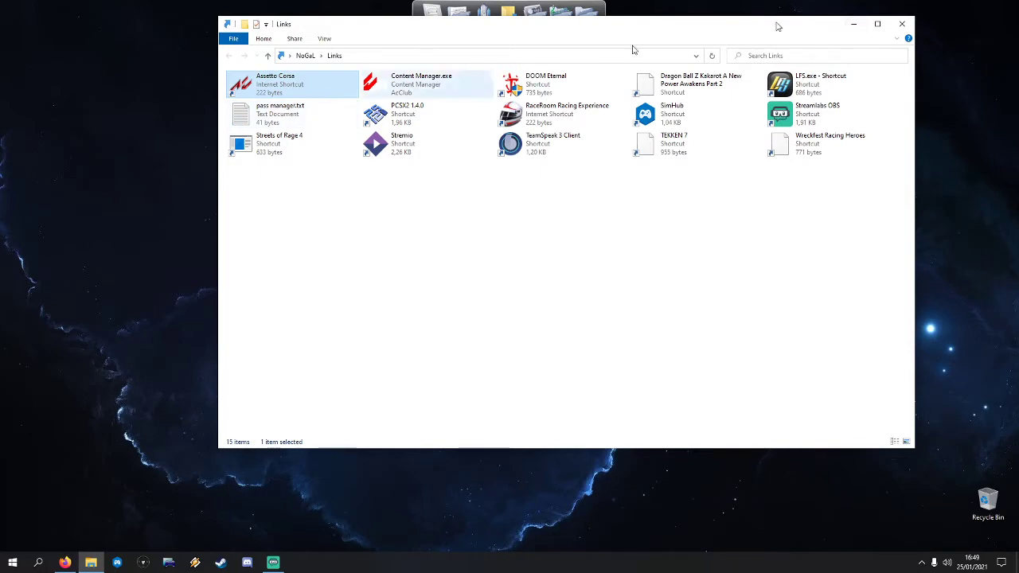
pyautogui.click(902, 23)
# - Search the web for "content manager" and look through the results
pyautogui.click(64, 562)
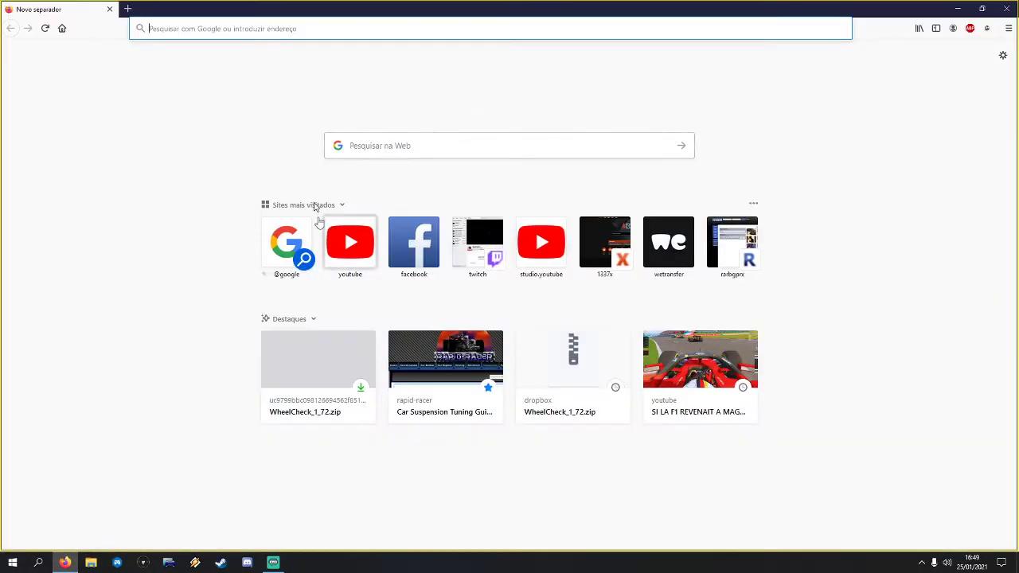
pyautogui.click(385, 147)
pyautogui.write('content')
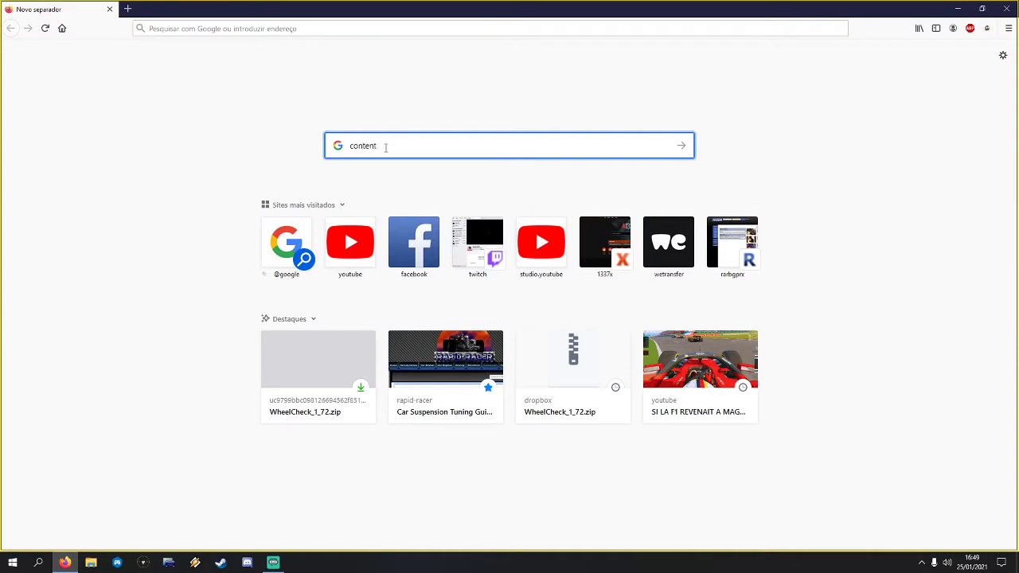
pyautogui.write(' maneger')
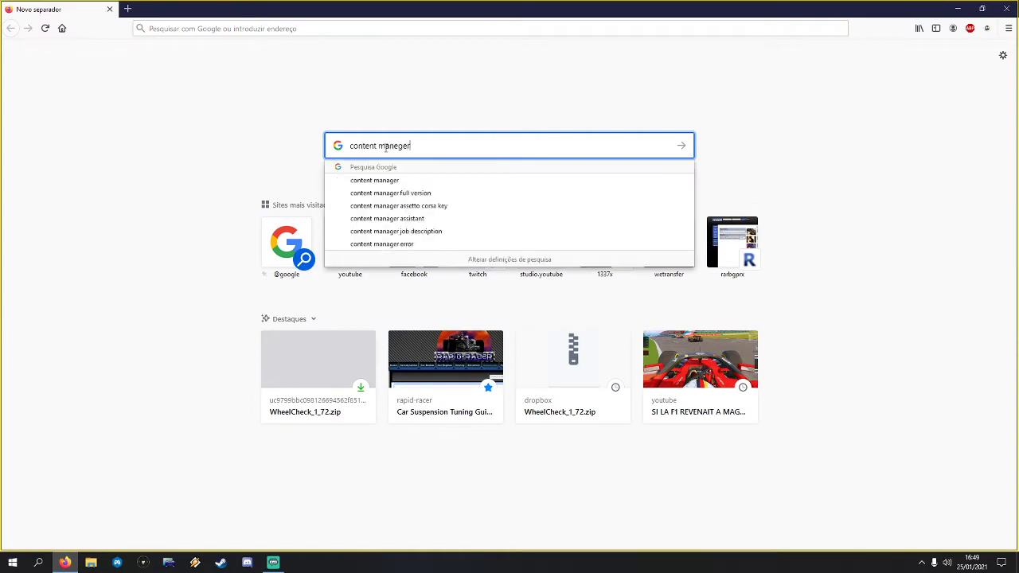
pyautogui.press('Down')
pyautogui.press('Return')
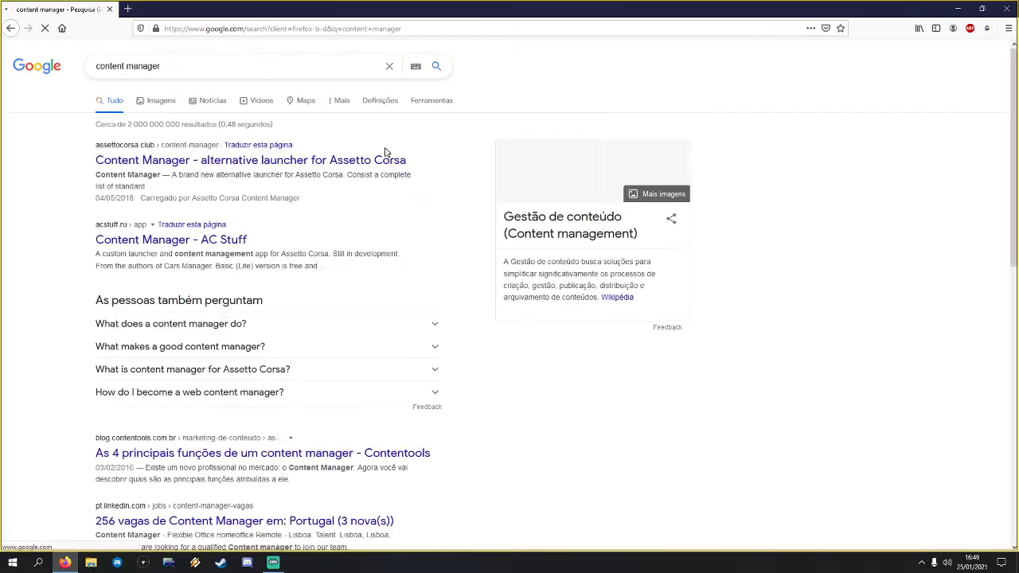
pyautogui.scroll(-6, 191, 61)
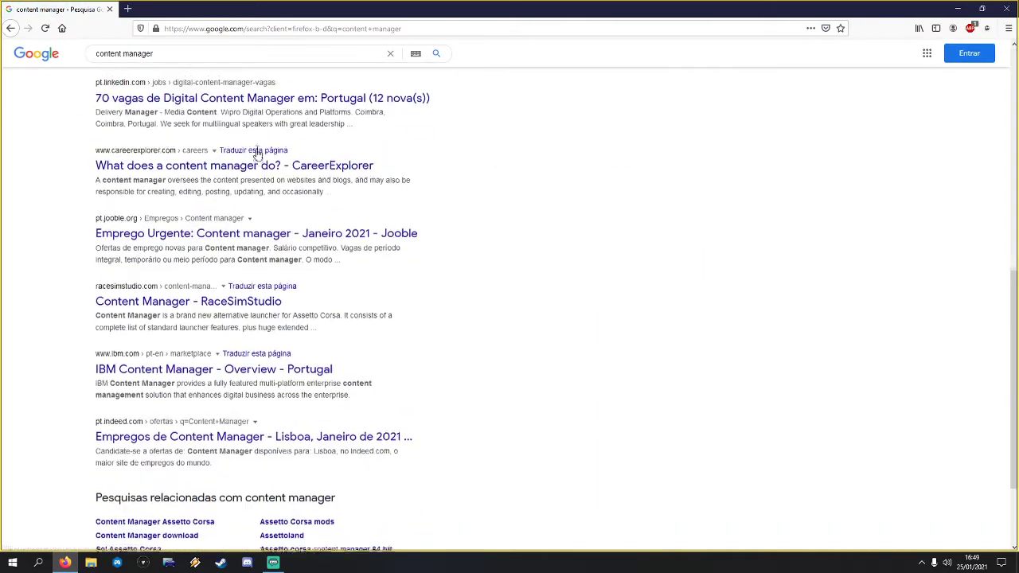
pyautogui.scroll(6, 193, 115)
# - Refine the web search to "content manager assetto corsa"
pyautogui.click(192, 66)
pyautogui.write('as')
pyautogui.press('Down')
pyautogui.press('Down')
pyautogui.press('Return')
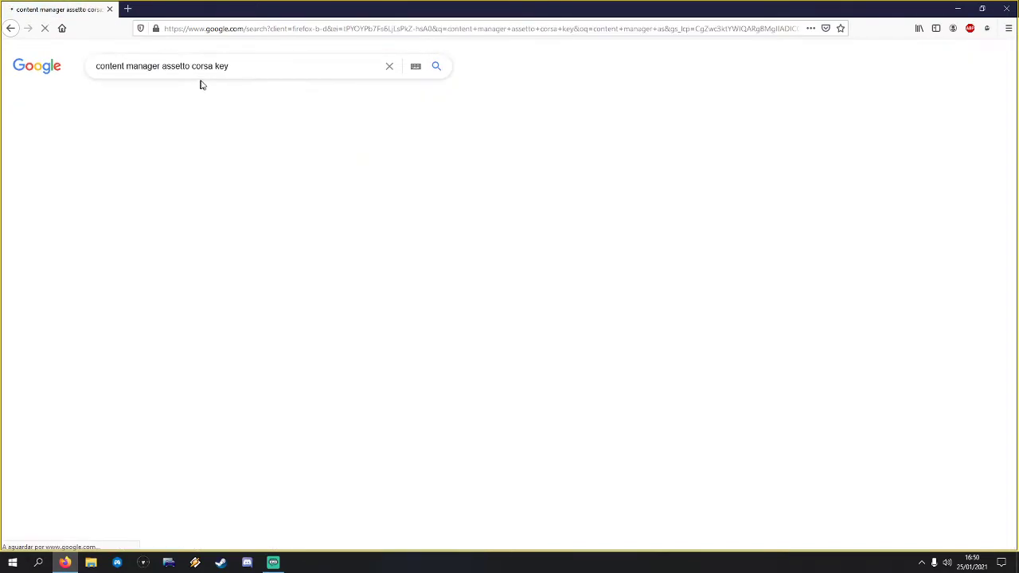
pyautogui.click(216, 66)
pyautogui.press('BackSpace')
pyautogui.press('BackSpace')
pyautogui.press('BackSpace')
pyautogui.press('BackSpace')
pyautogui.press('Return')
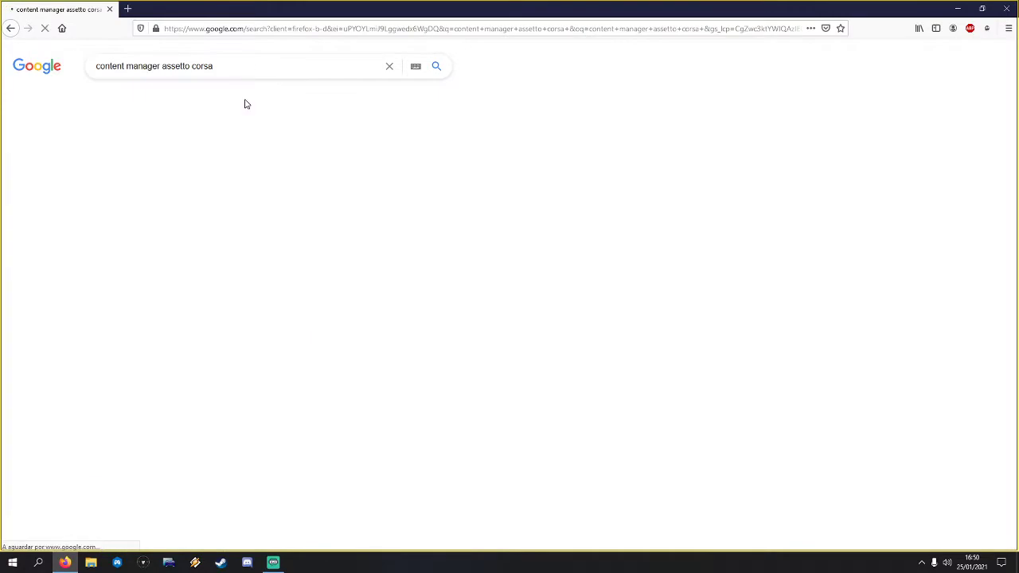
# - Open the assettocorsa.club Content Manager page, try the direct download of the Lite version, and close the browser
pyautogui.click(172, 160)
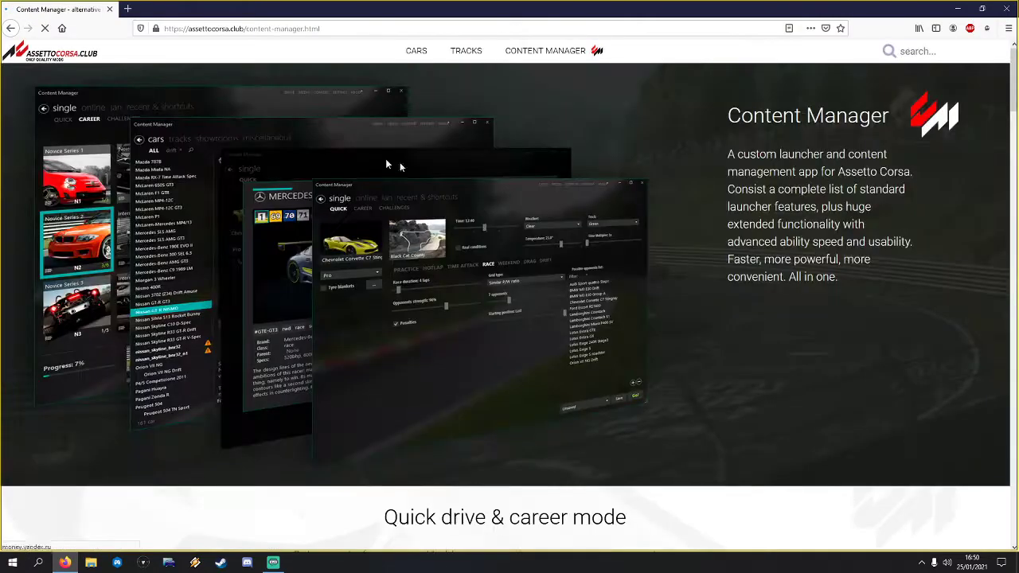
pyautogui.scroll(-15, 987, 253)
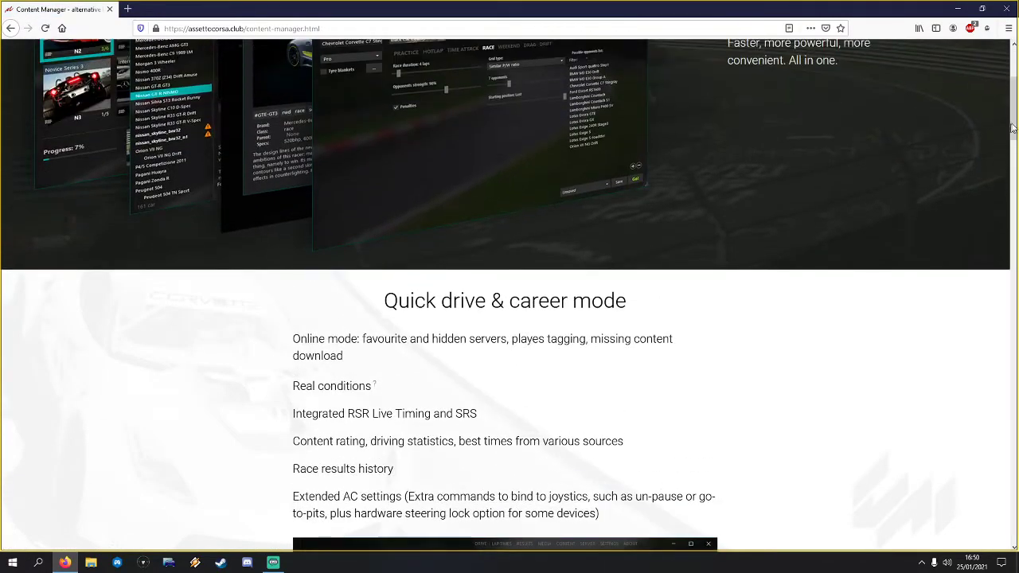
pyautogui.scroll(-10, 567, 259)
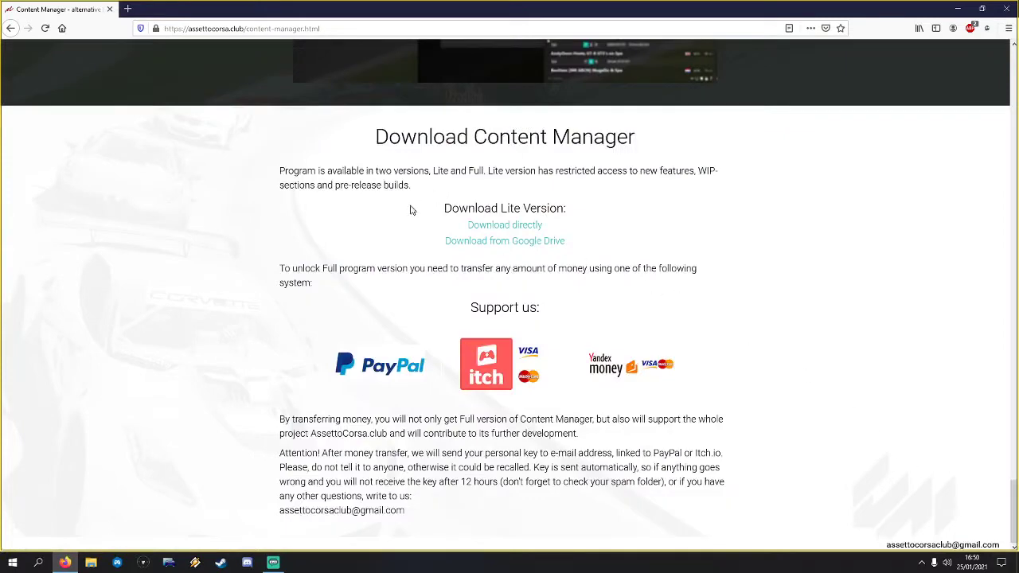
pyautogui.click(528, 226)
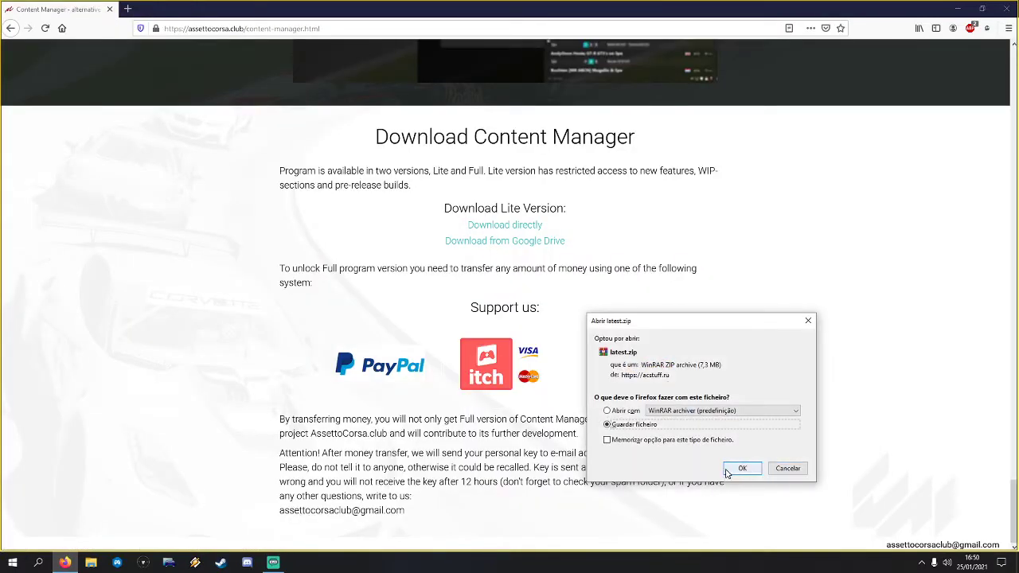
pyautogui.click(786, 469)
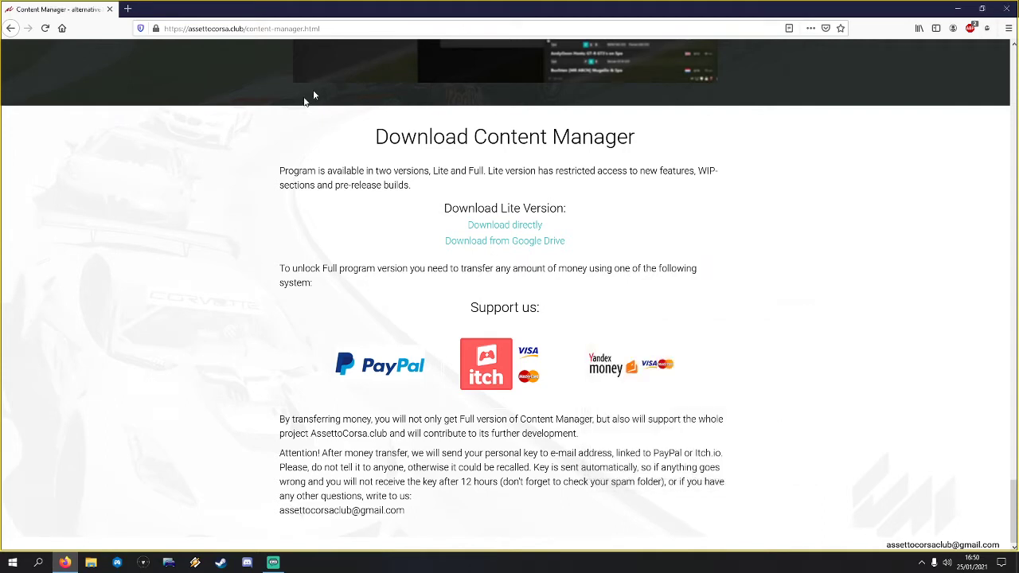
pyautogui.click(1004, 14)
# - Open the latest.zip archive from the Downloads folder to view its contents
pyautogui.click(500, 30)
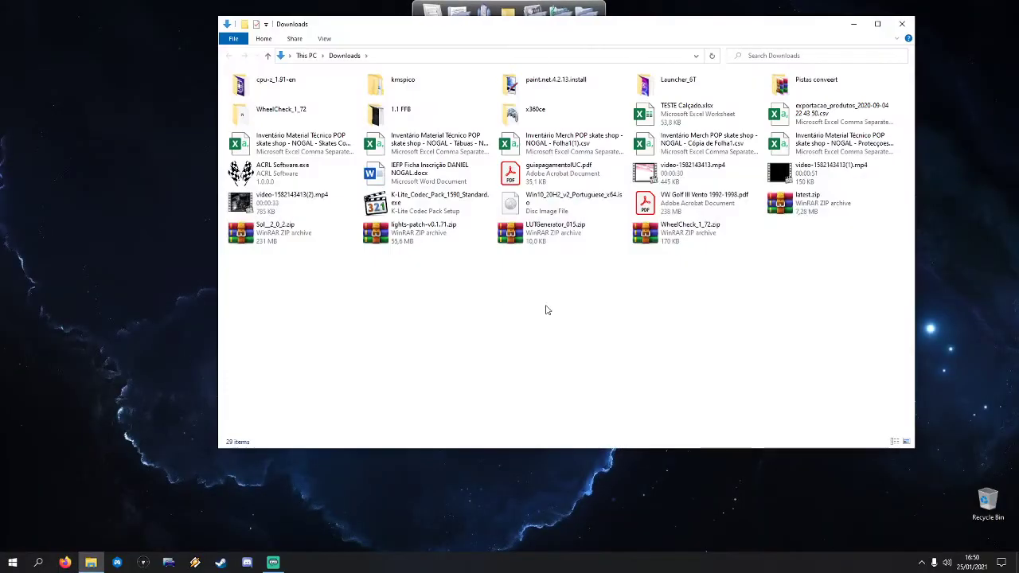
pyautogui.moveTo(564, 27); pyautogui.dragTo(555, 60)
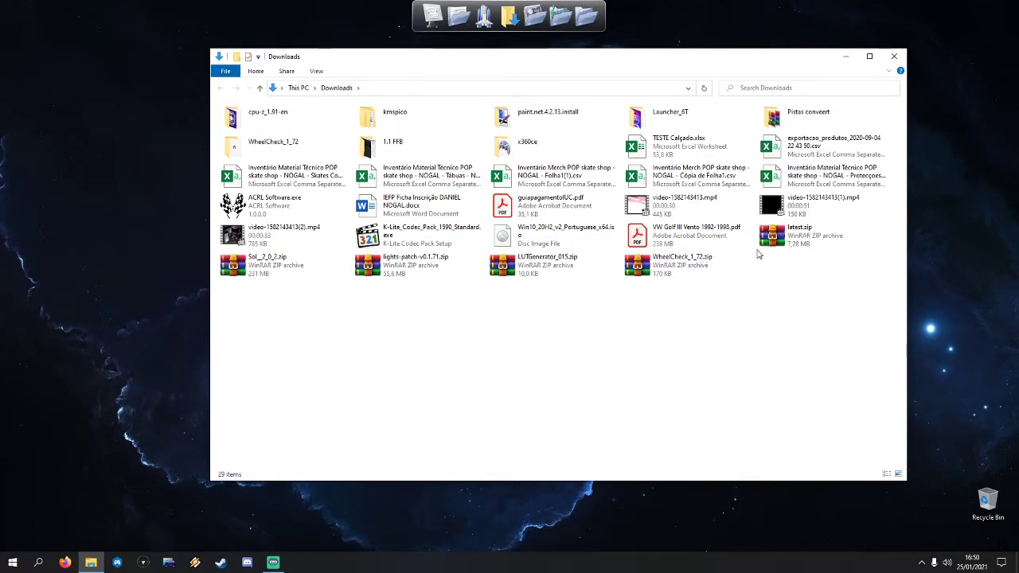
pyautogui.doubleClick(804, 243)
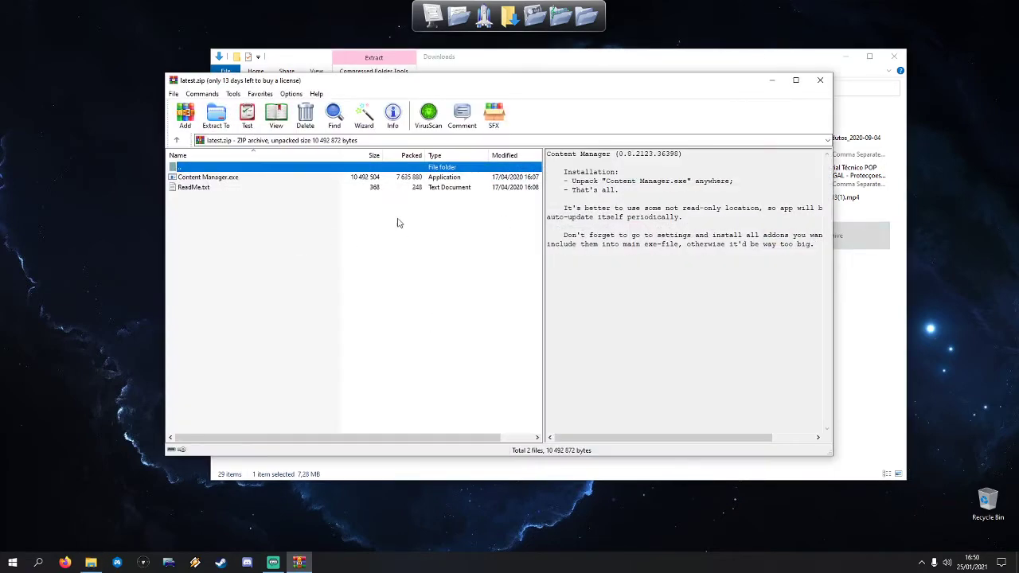
pyautogui.click(819, 80)
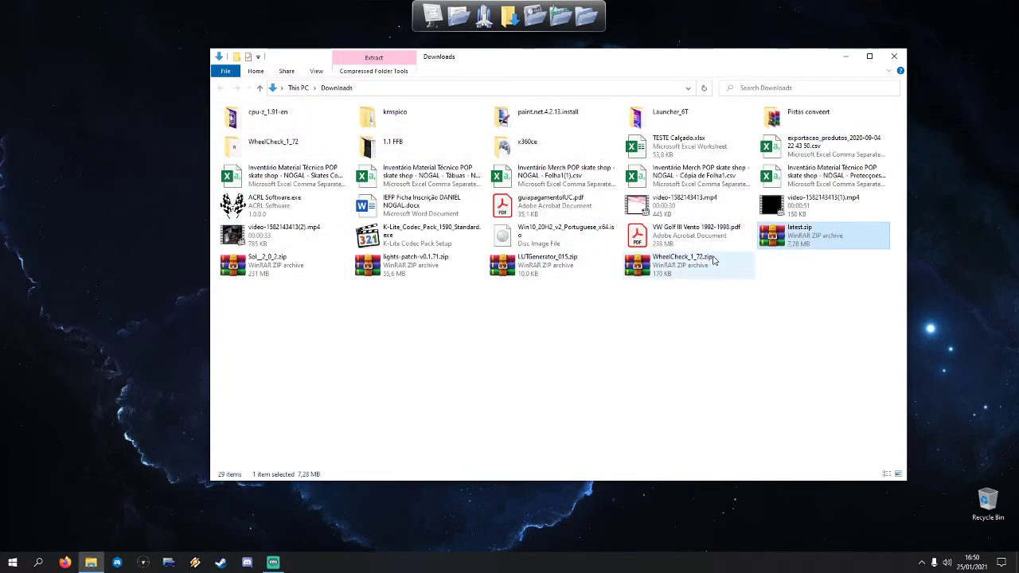
pyautogui.doubleClick(804, 244)
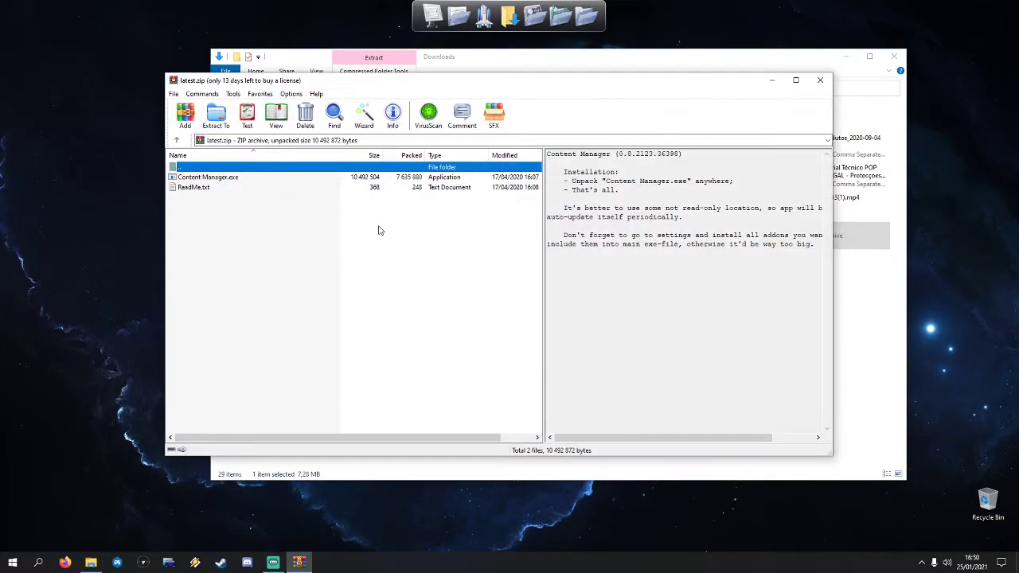
pyautogui.moveTo(388, 82); pyautogui.dragTo(438, 83)
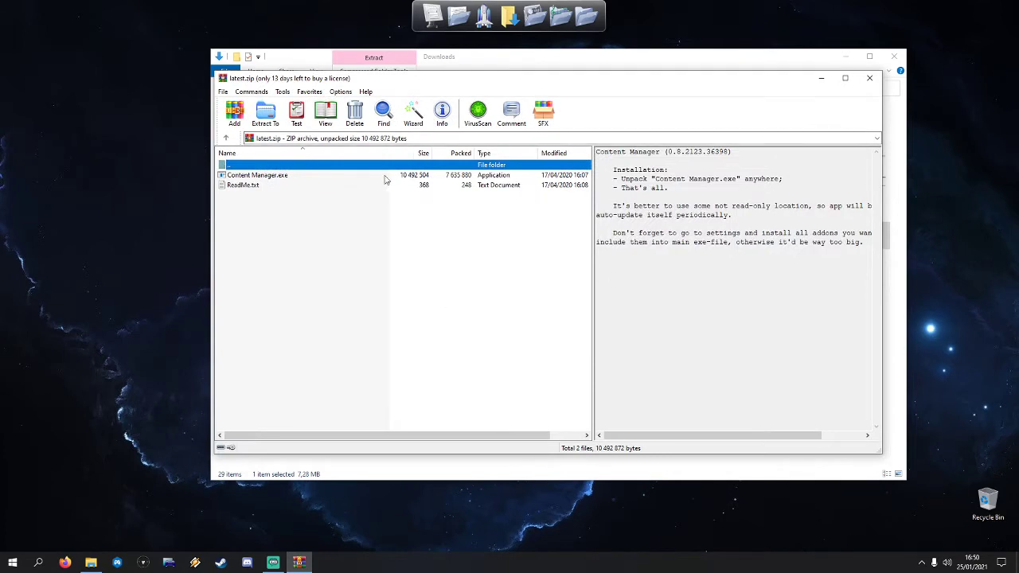
# - Extract Content Manager.exe from the archive to the desktop and delete the extracted copy
pyautogui.click(281, 176)
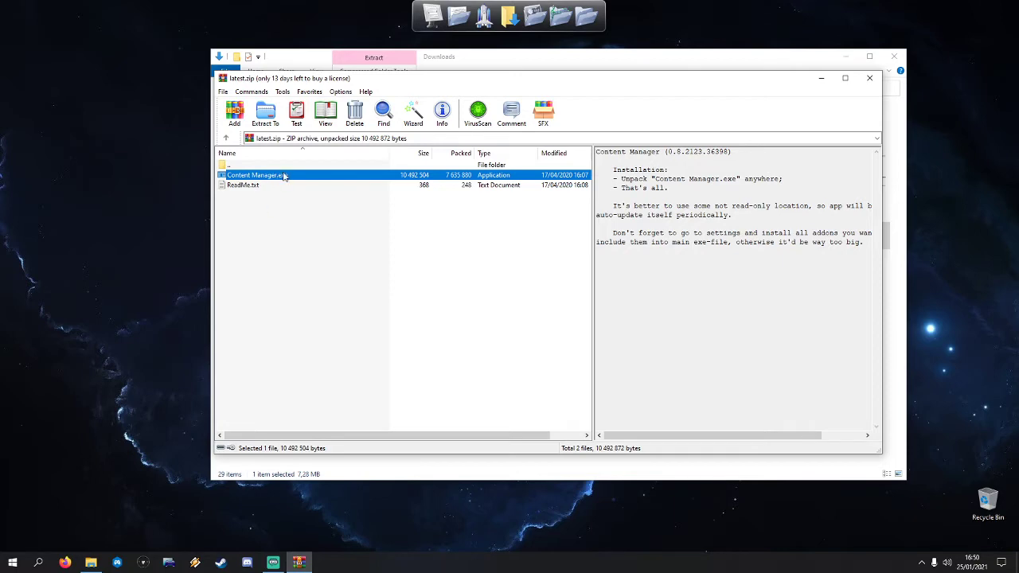
pyautogui.moveTo(280, 178); pyautogui.dragTo(72, 117)
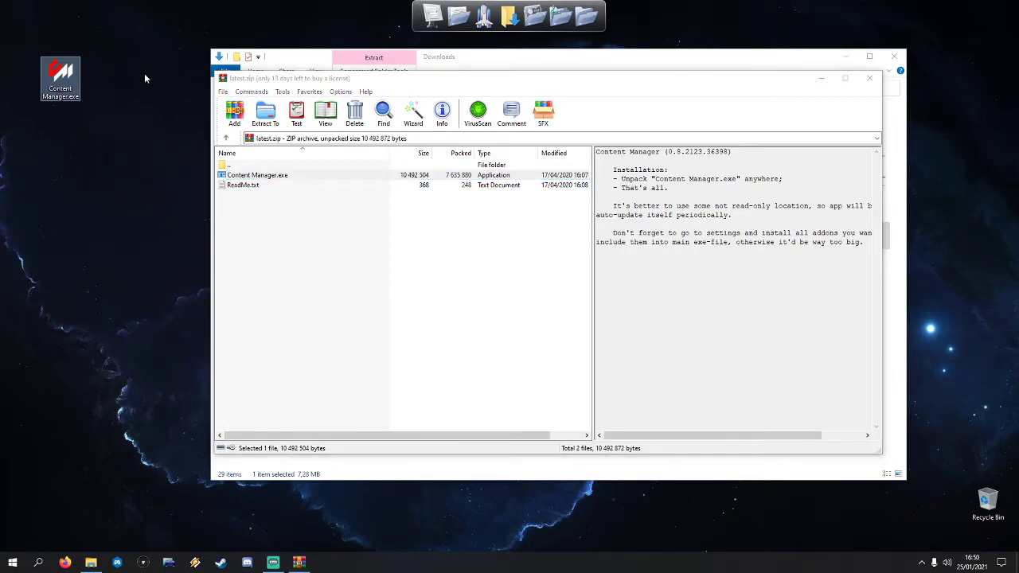
pyautogui.click(869, 78)
pyautogui.click(893, 56)
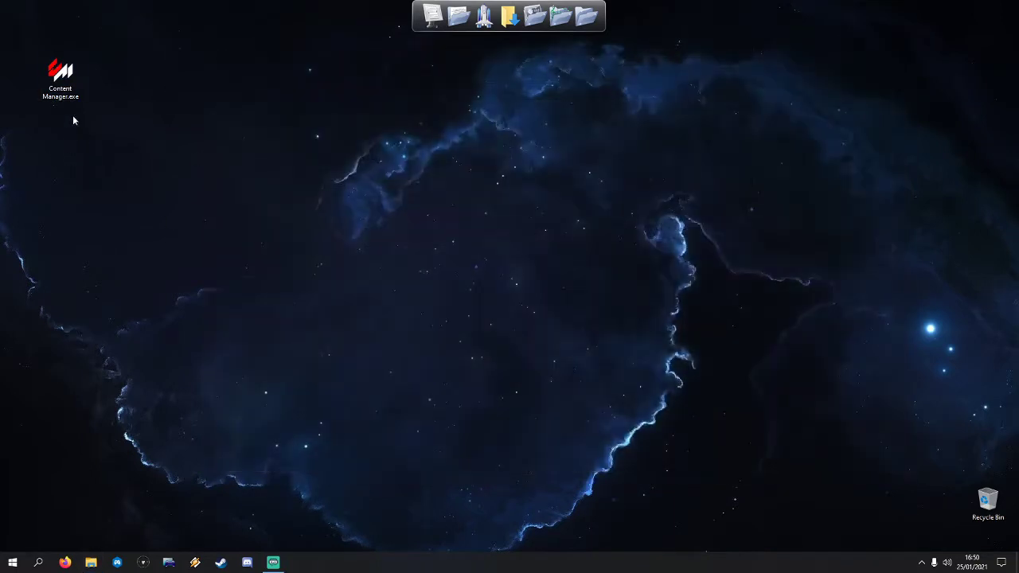
pyautogui.click(71, 82)
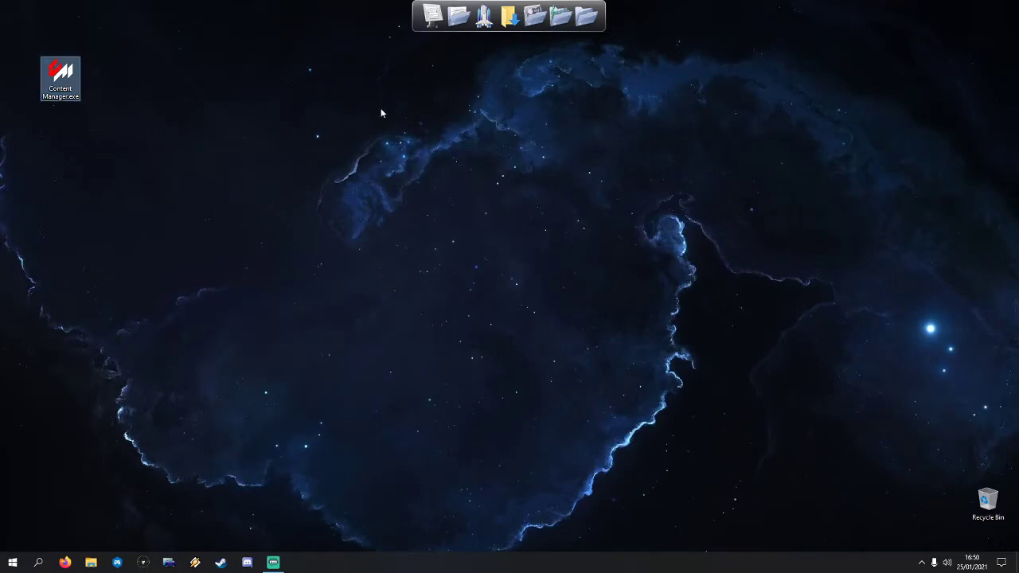
pyautogui.press('Return')
# - Launch Content Manager.exe from the Links folder and close the folder window
pyautogui.click(484, 16)
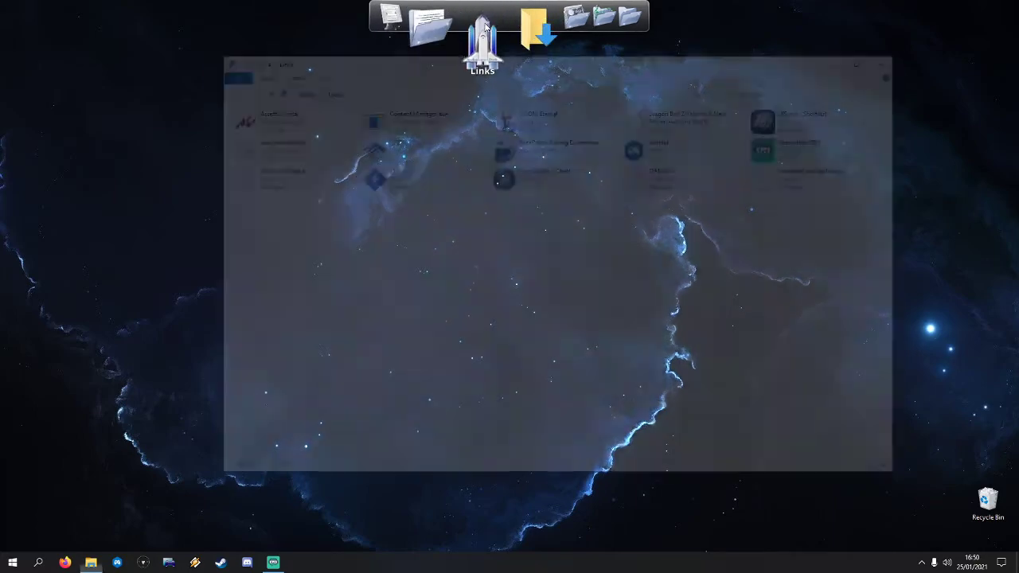
pyautogui.click(402, 117)
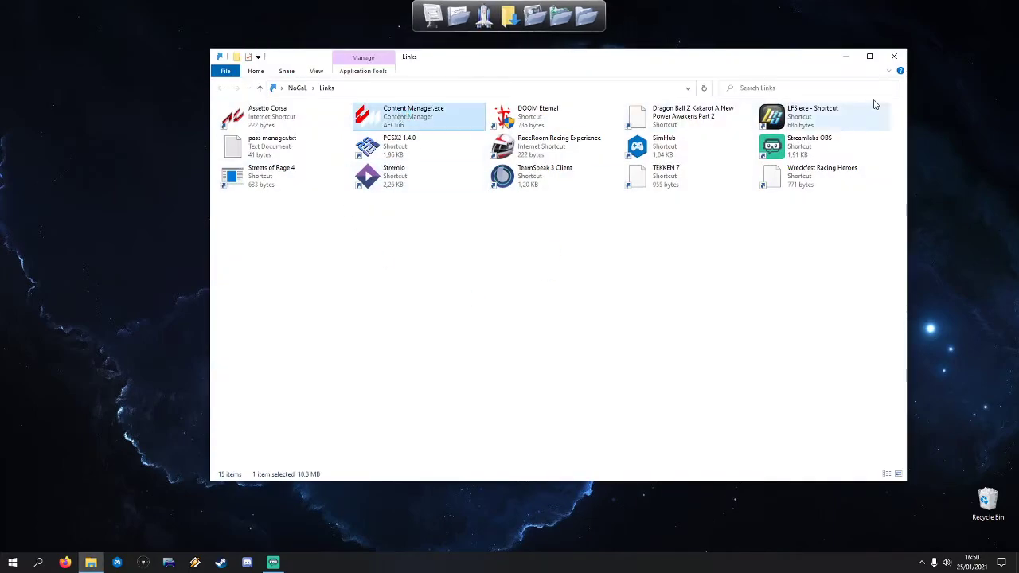
pyautogui.click(897, 56)
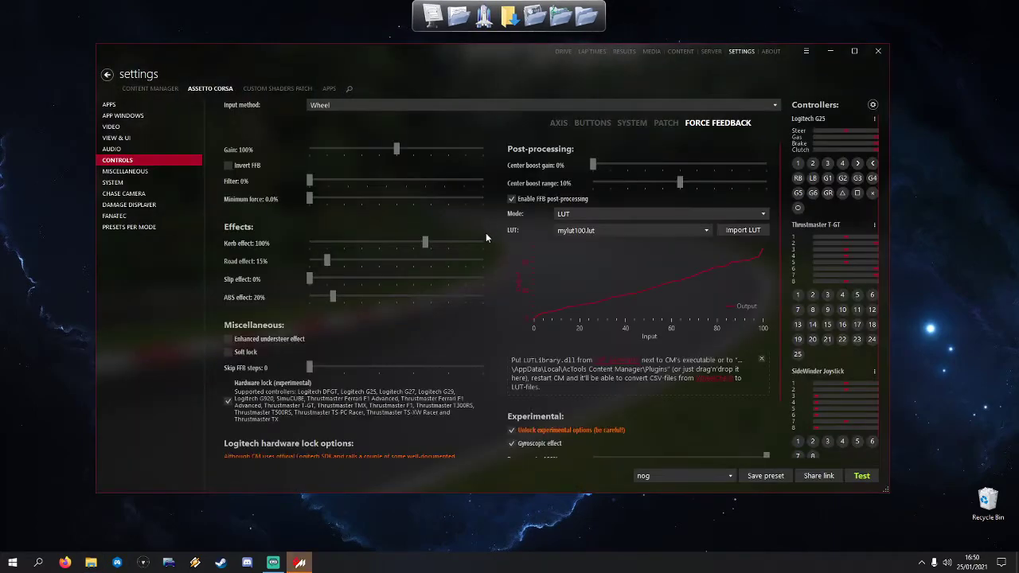
# - View the single, challenges and online pages of the Drive section and maximize the window
pyautogui.click(563, 51)
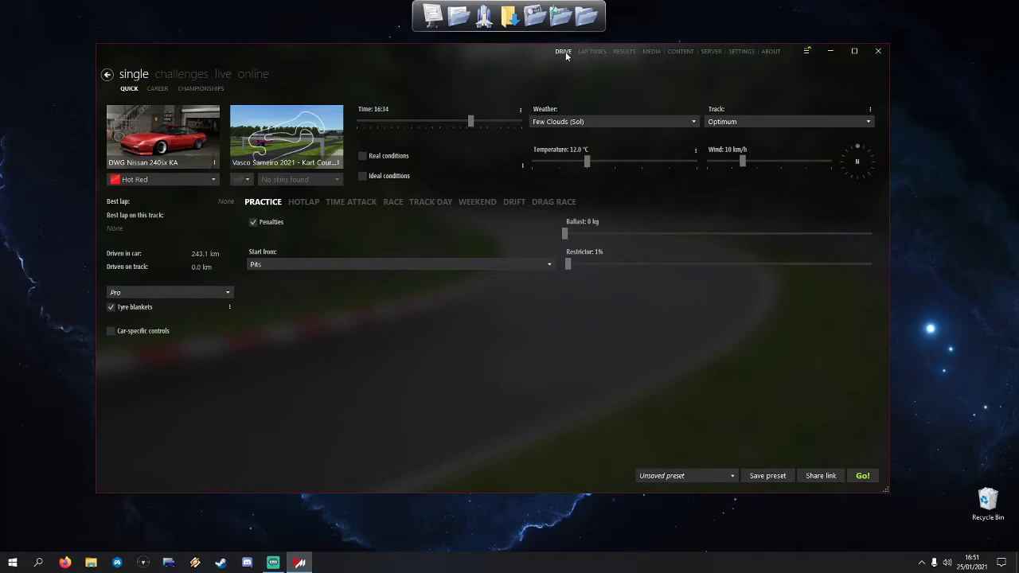
pyautogui.click(180, 74)
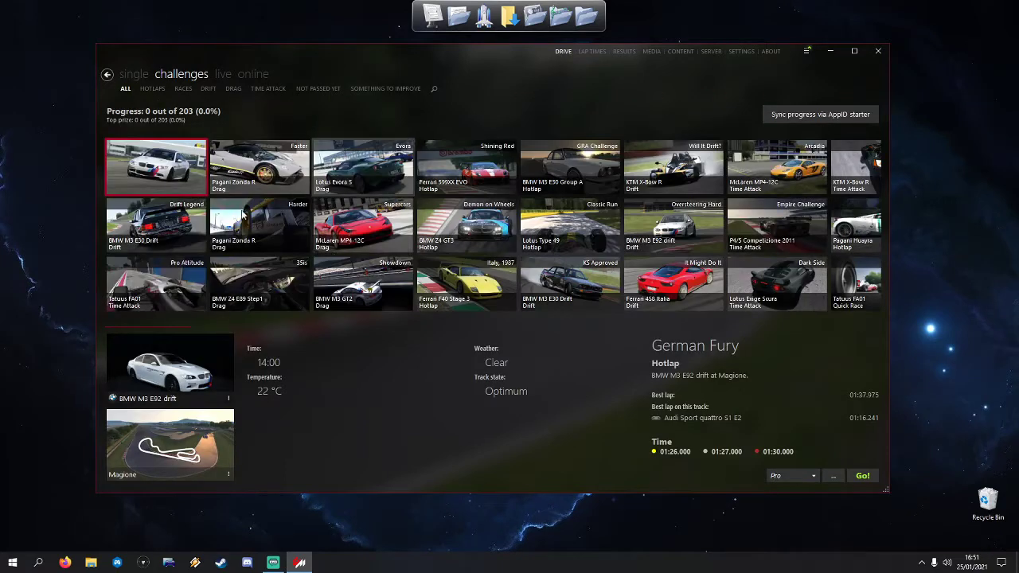
pyautogui.click(250, 75)
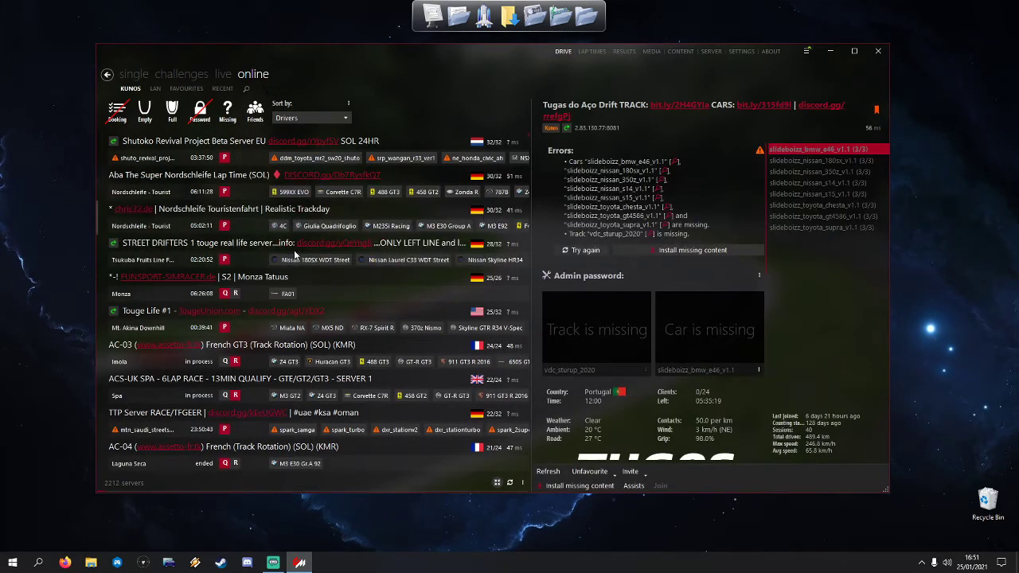
pyautogui.click(854, 51)
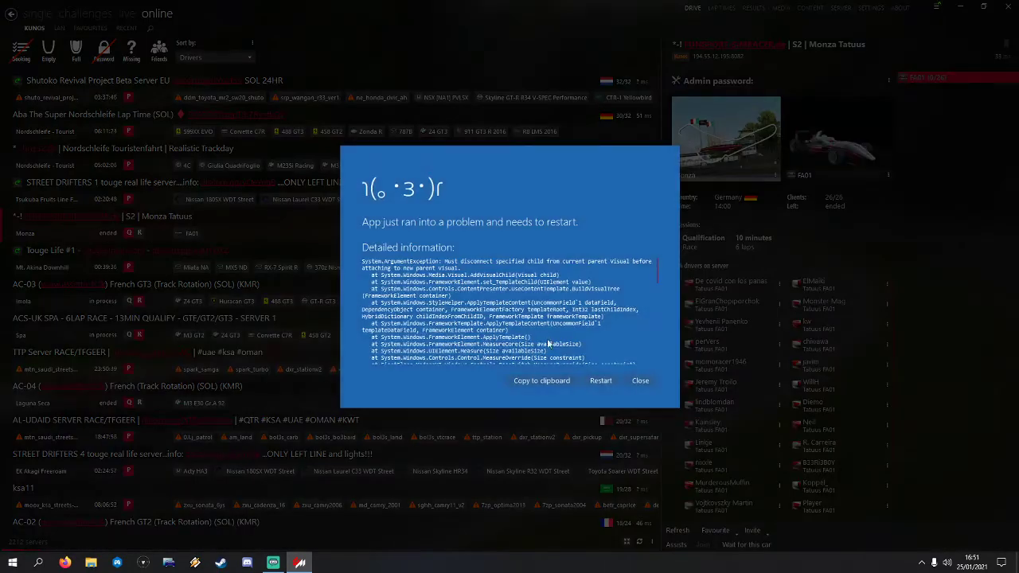
# - Relaunch Content Manager from the Links folder and show the TTP Server RACE/TFGEER details in the online server list
pyautogui.click(645, 382)
pyautogui.click(484, 16)
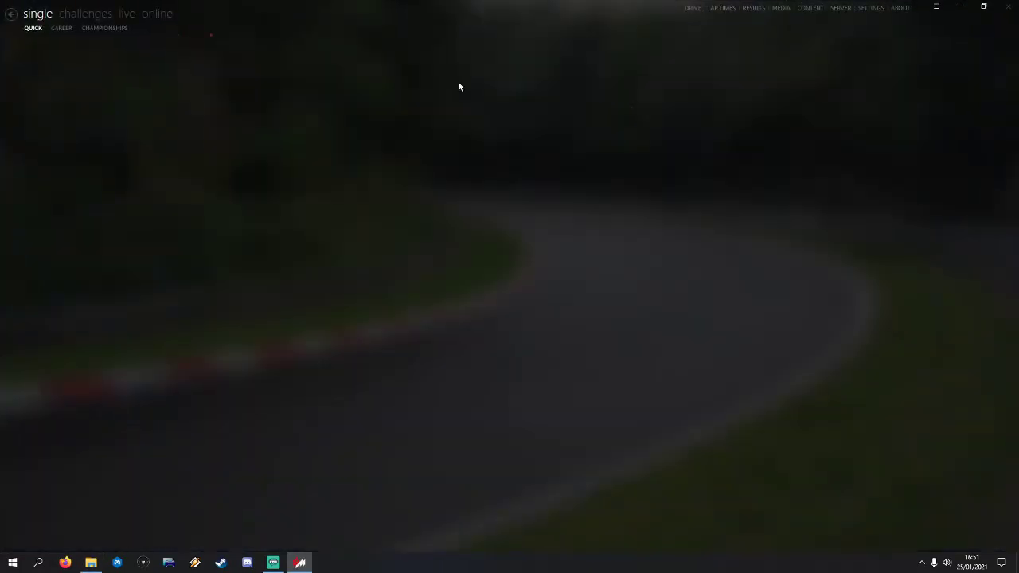
pyautogui.click(156, 13)
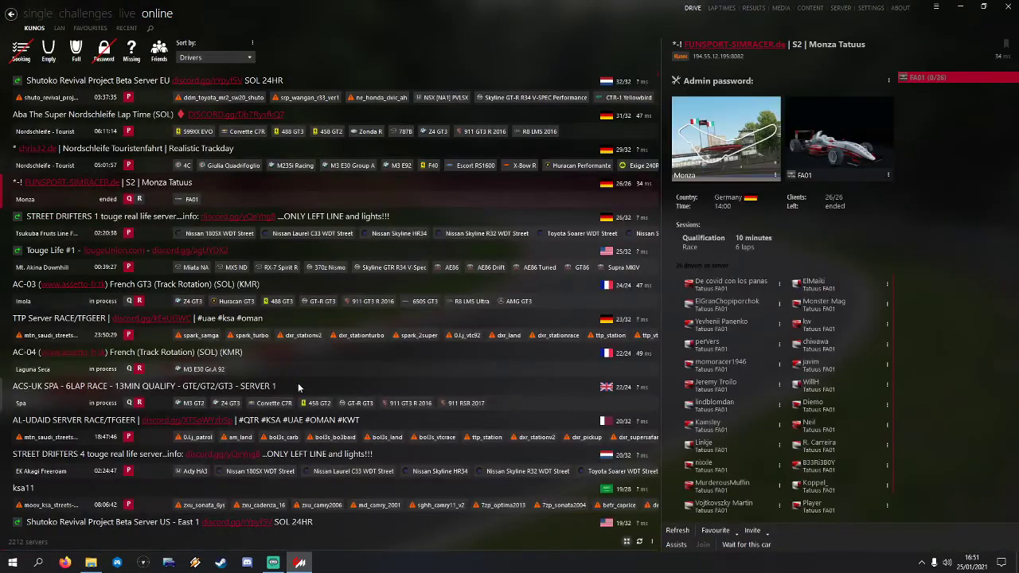
pyautogui.click(470, 296)
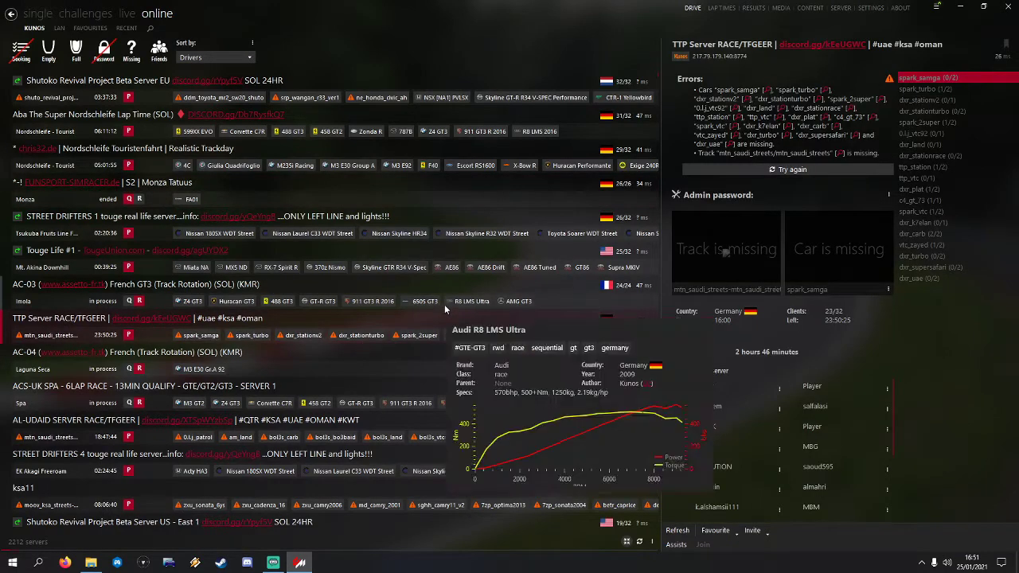
# - Hide servers with missing content in the online list and try the filters for empty and password-protected servers
pyautogui.click(132, 51)
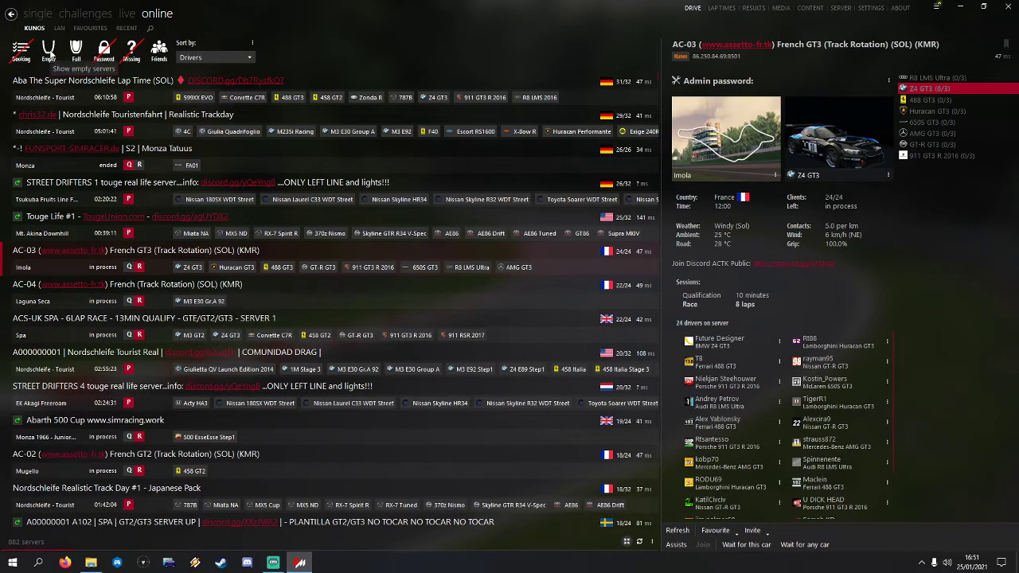
pyautogui.click(49, 51)
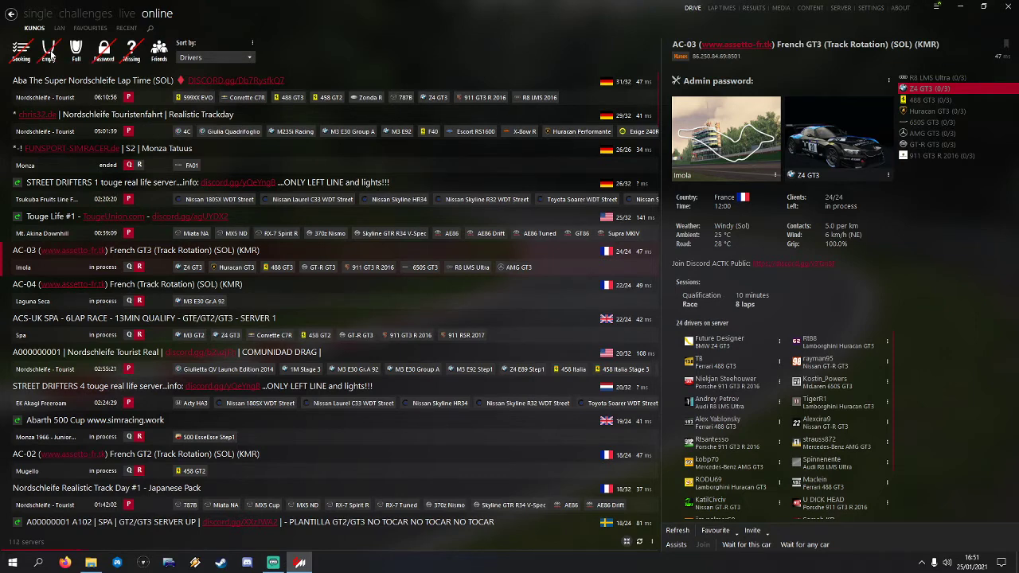
pyautogui.click(49, 51)
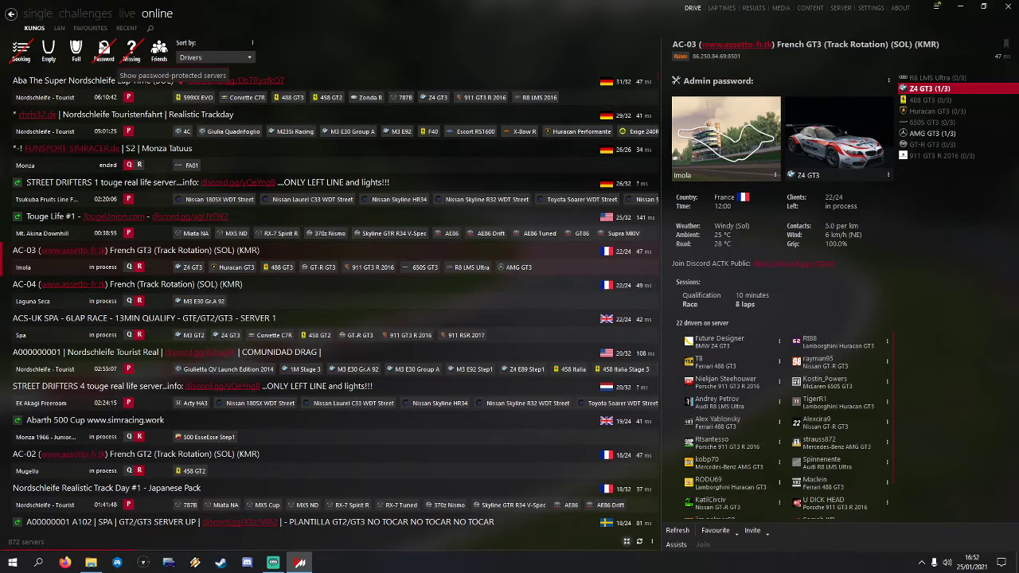
pyautogui.click(109, 62)
pyautogui.click(103, 56)
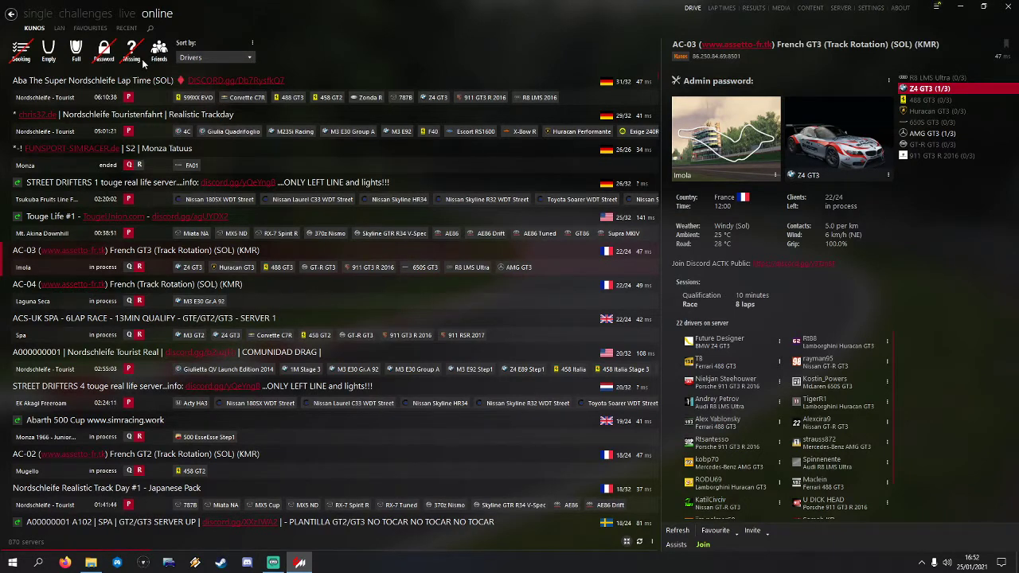
pyautogui.click(133, 51)
# - Show the details of the Aba The Super Nordschleife Lap Time and STREET DRIFTERS 1 servers
pyautogui.click(486, 100)
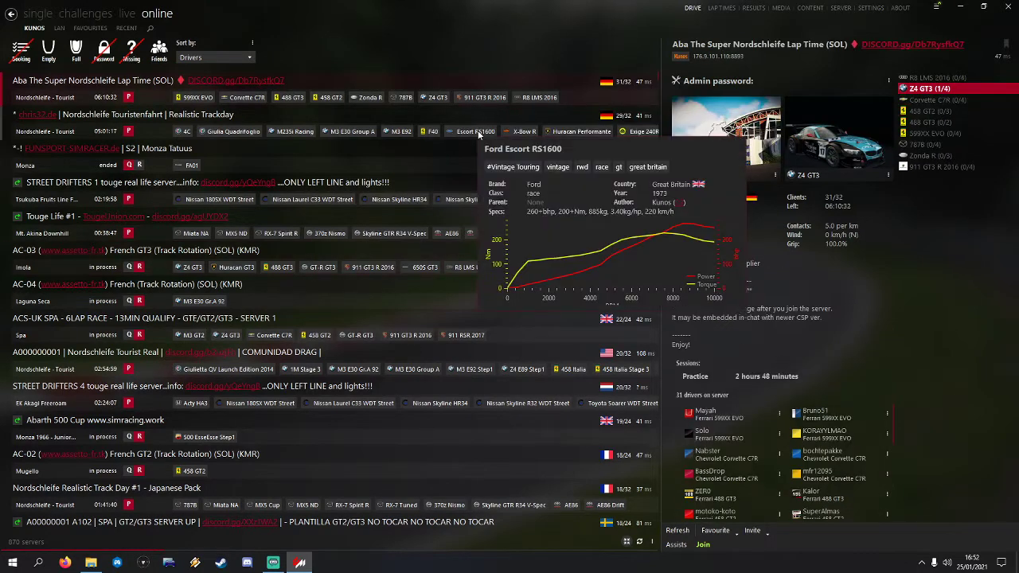
pyautogui.click(476, 132)
pyautogui.click(487, 182)
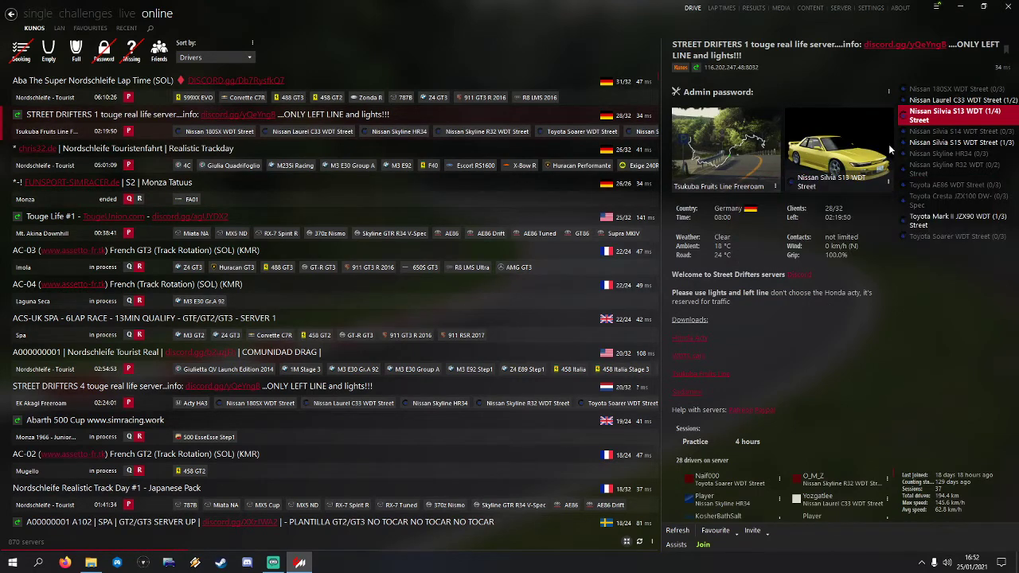
# - Select the Nissan Laurel C33 WDT Street on the STREET DRIFTERS 1 server and look through its driver list
pyautogui.click(955, 142)
pyautogui.click(956, 101)
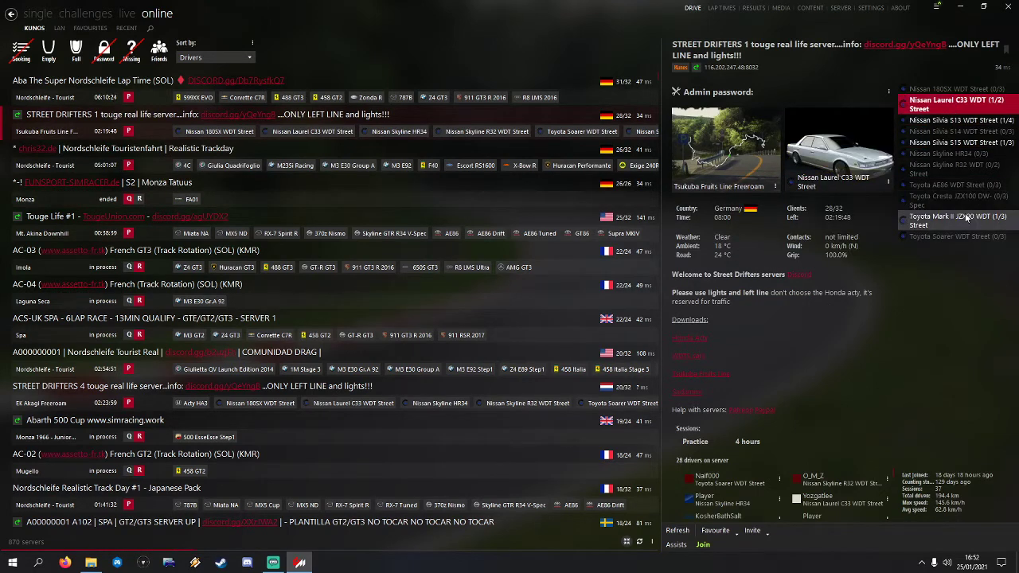
pyautogui.click(966, 217)
pyautogui.click(951, 109)
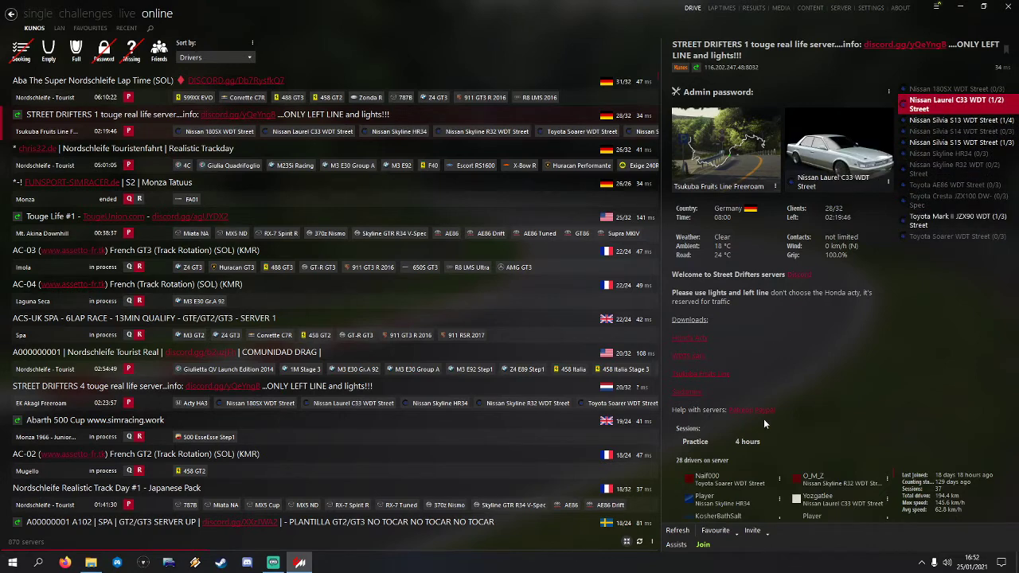
pyautogui.scroll(-5, 752, 478)
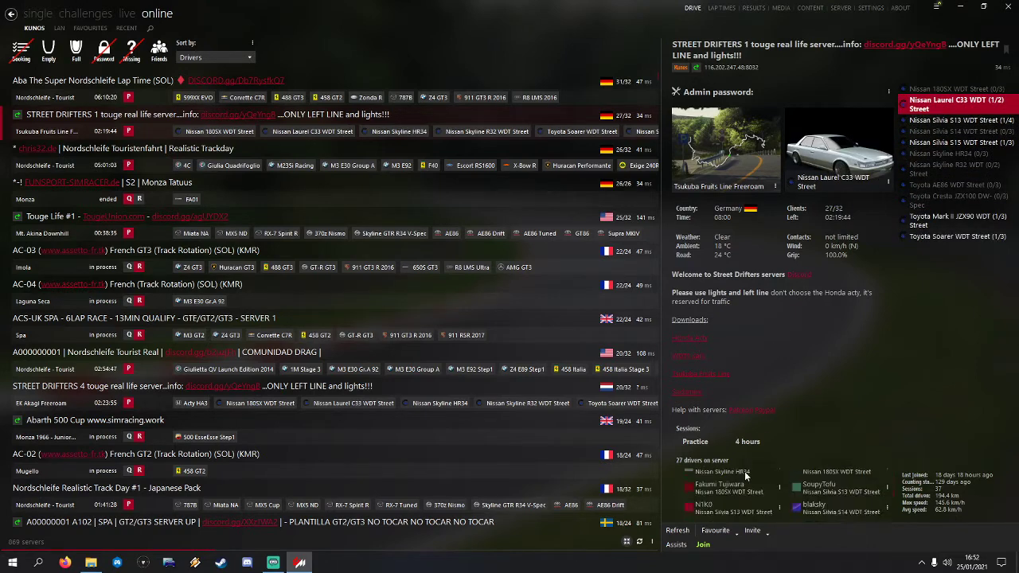
pyautogui.scroll(5, 751, 481)
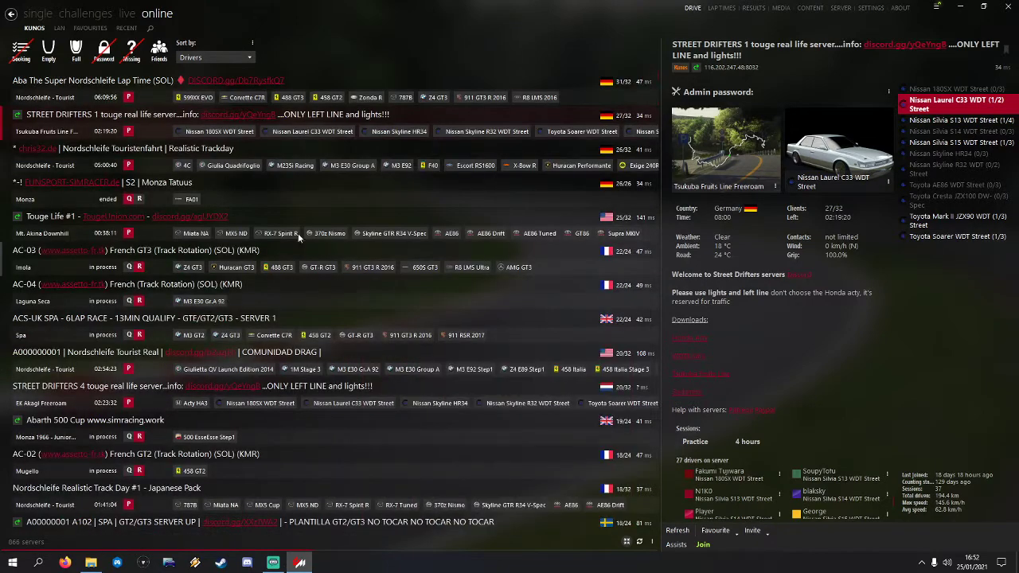
# - Show the details of the AC-04 French, ACS-UK SPA and Abarth 500 Cup servers
pyautogui.click(411, 298)
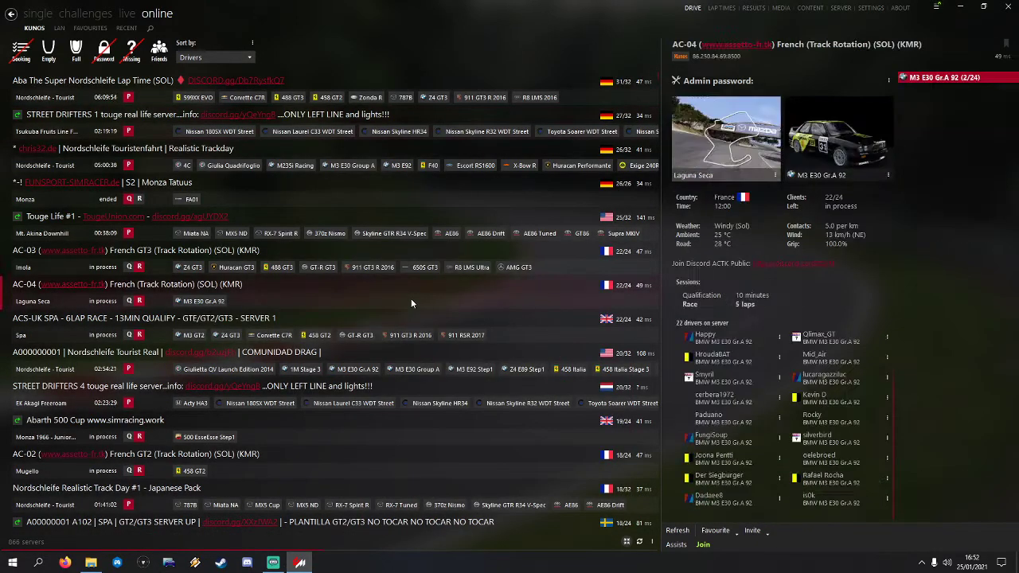
pyautogui.click(544, 328)
pyautogui.click(325, 436)
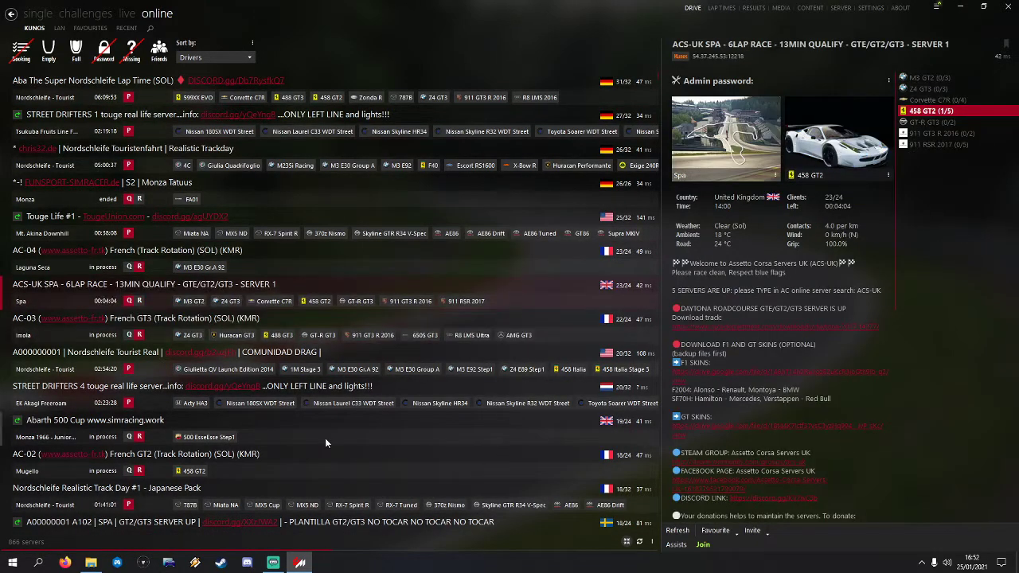
# - Keep the servers sorted by Drivers and browse the list, starting from Aba The Super Nordschleife Lap Time
pyautogui.click(249, 59)
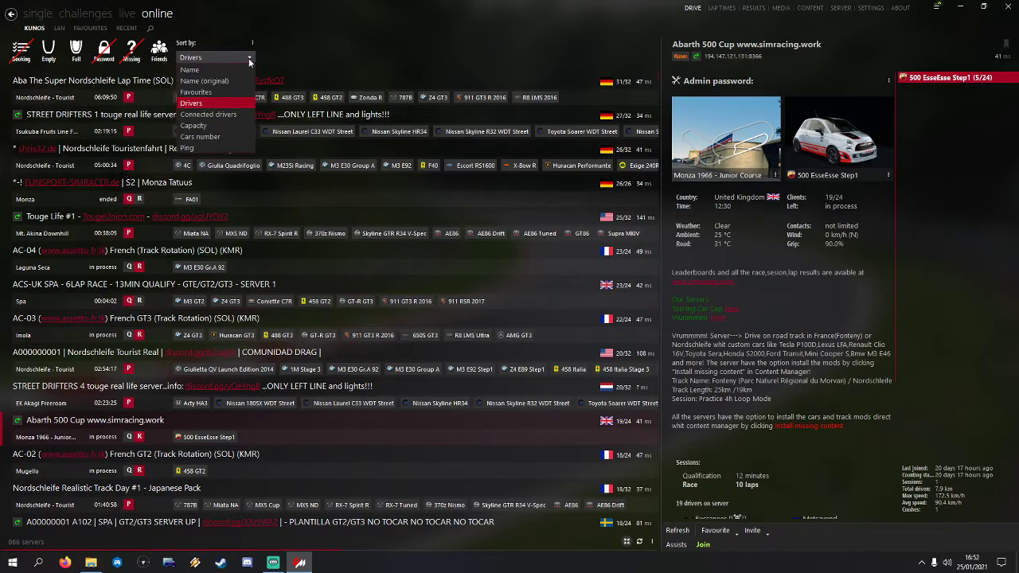
pyautogui.click(212, 100)
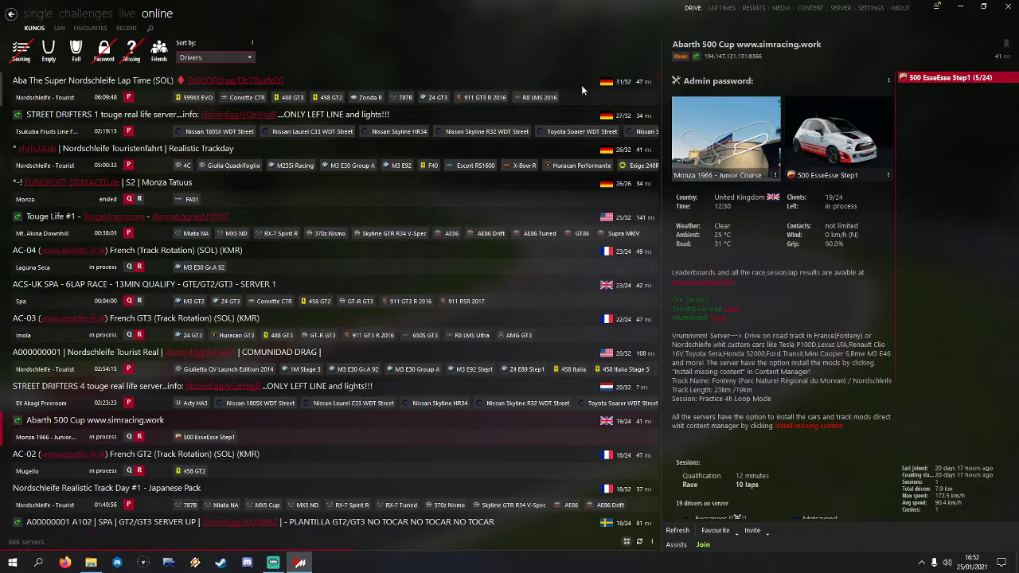
pyautogui.click(619, 86)
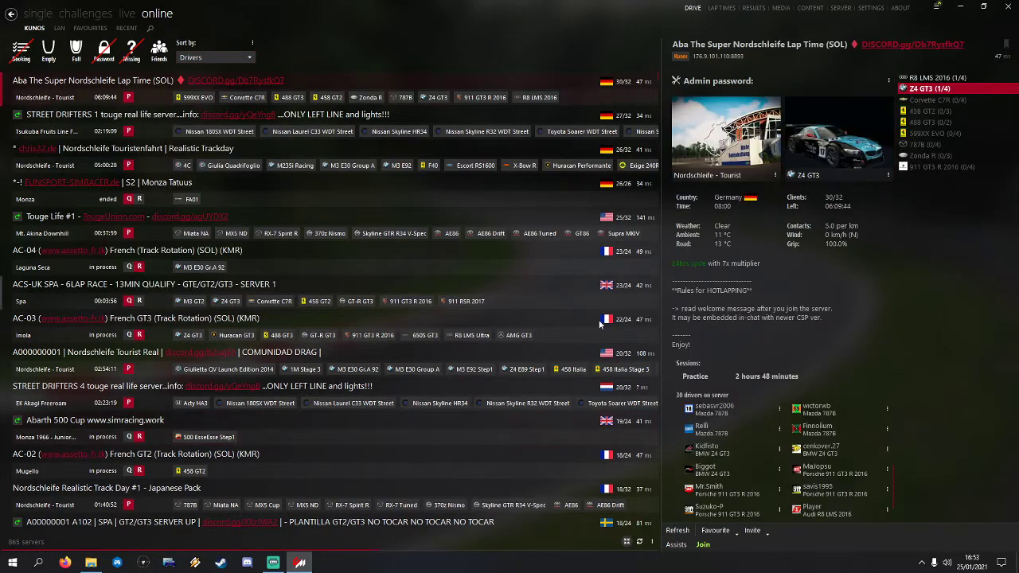
pyautogui.scroll(-12, 601, 323)
pyautogui.scroll(-3, 597, 318)
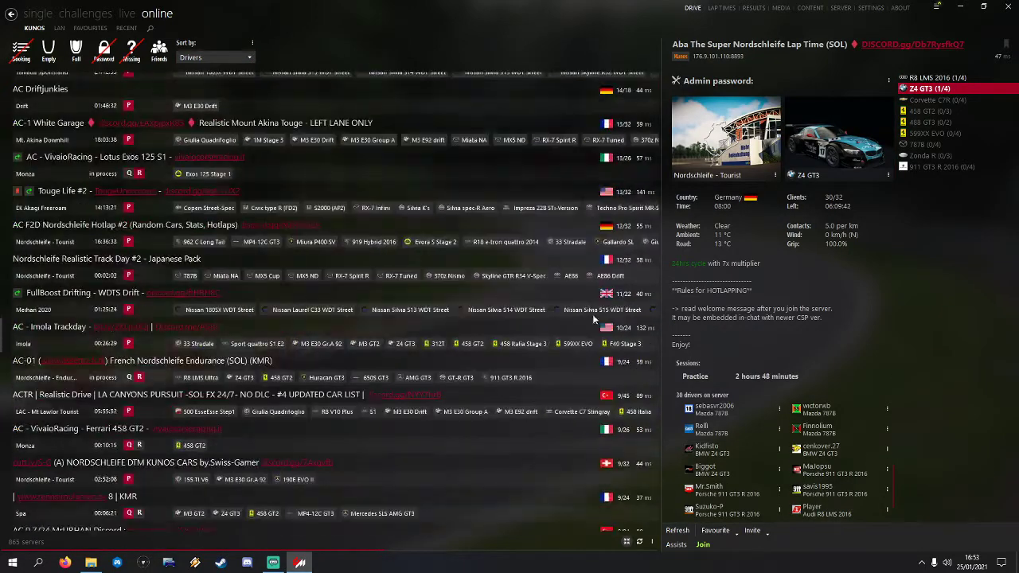
pyautogui.scroll(4, 586, 305)
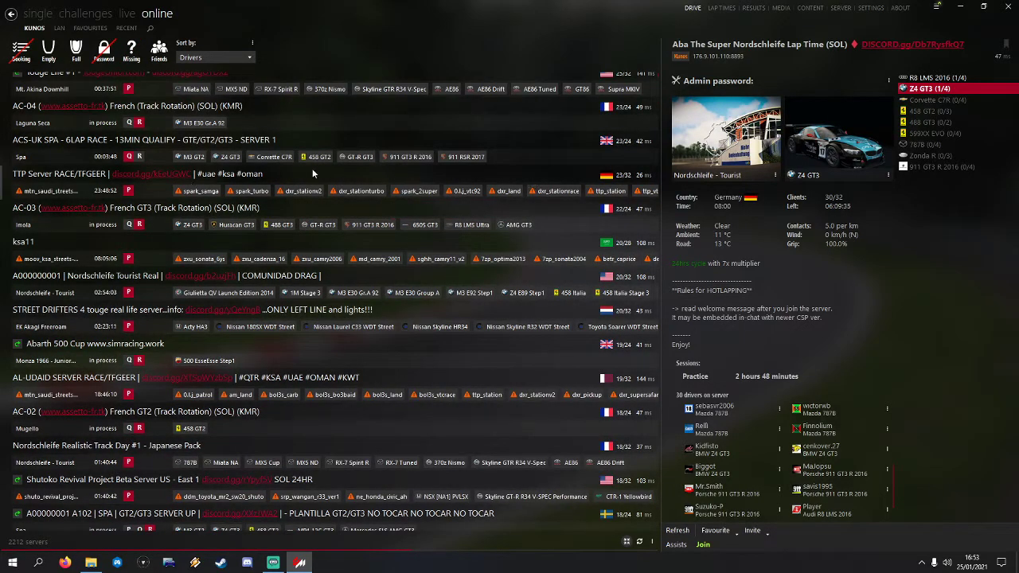
# - With missing-content servers shown again, examine the dxr_carb and dxr_uae cars on the TTP Server RACE/TFGEER server
pyautogui.click(337, 179)
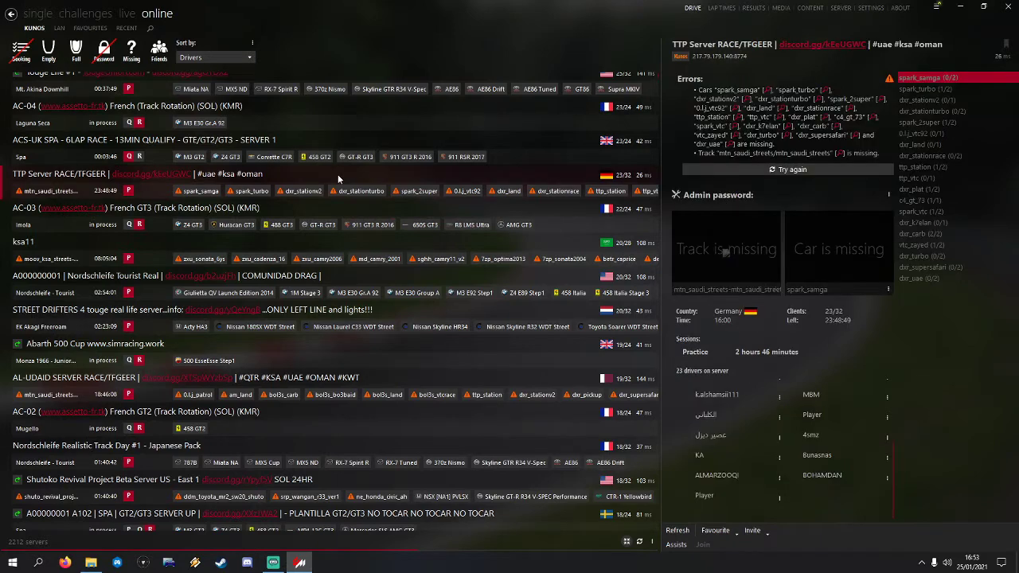
pyautogui.click(944, 233)
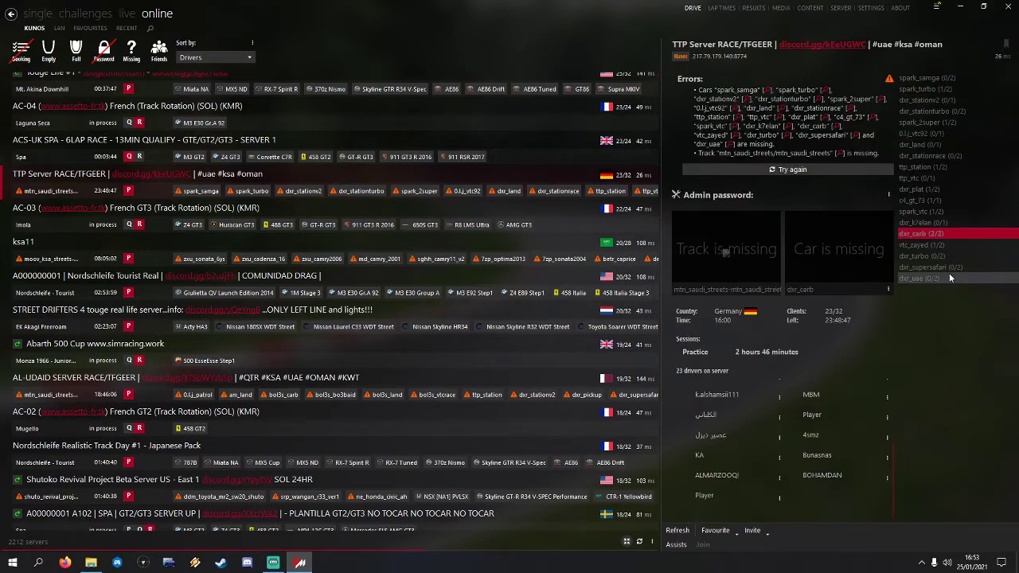
pyautogui.click(949, 277)
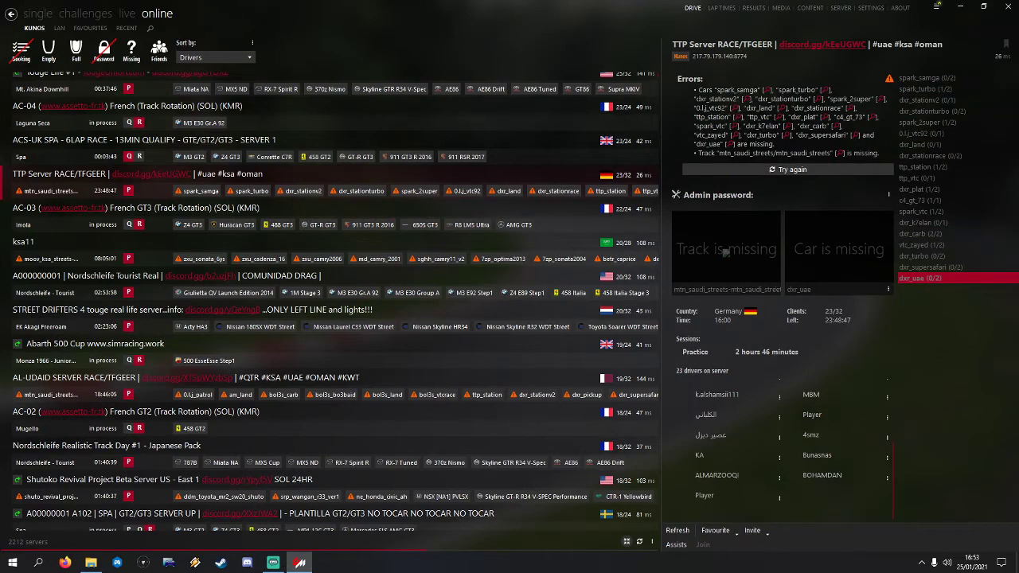
pyautogui.click(939, 234)
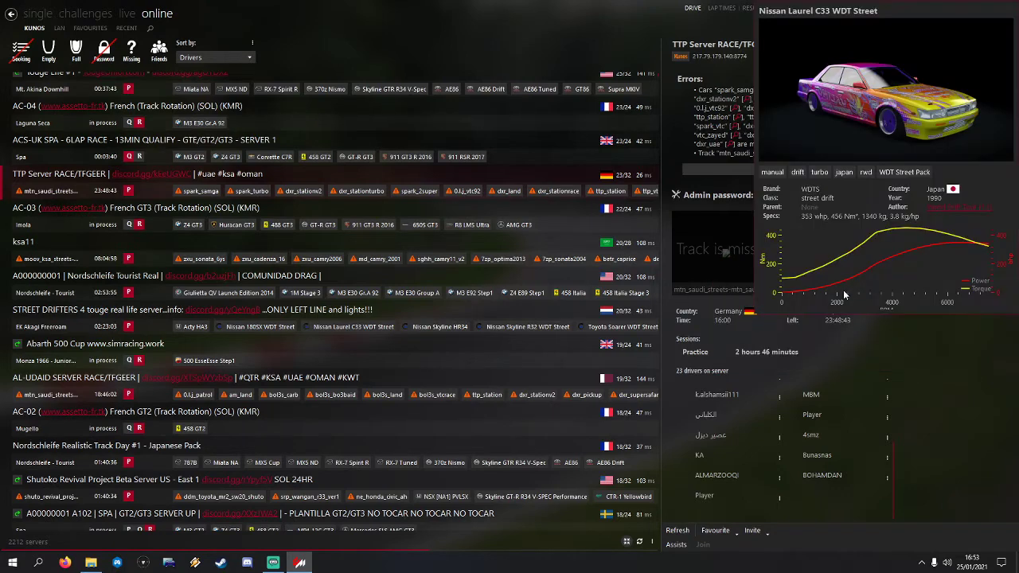
pyautogui.moveTo(797, 271)
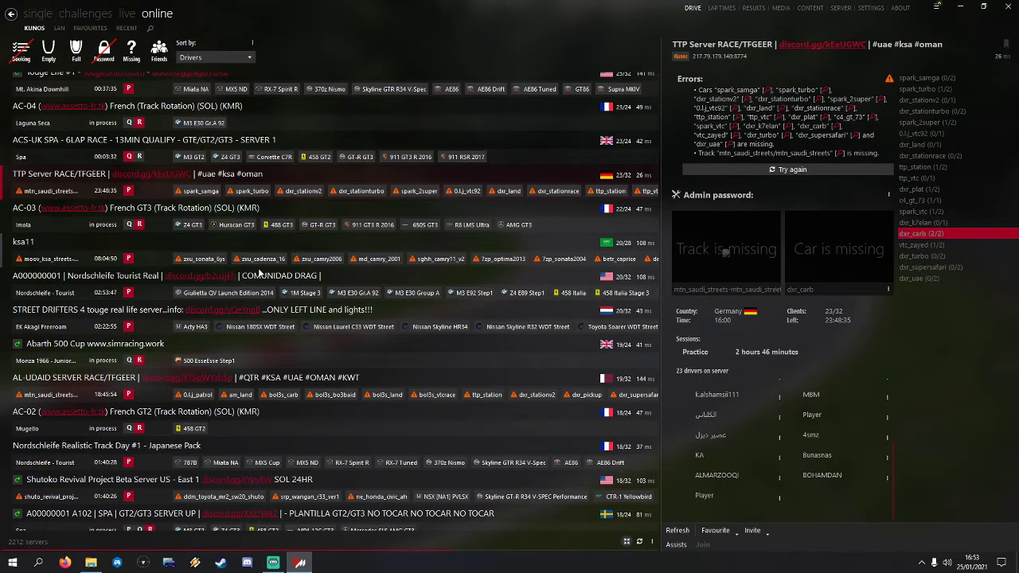
# - Search the online servers for "tugas", show the Tugas do Aço Track Day server's details, and close the search
pyautogui.scroll(-2, 320, 342)
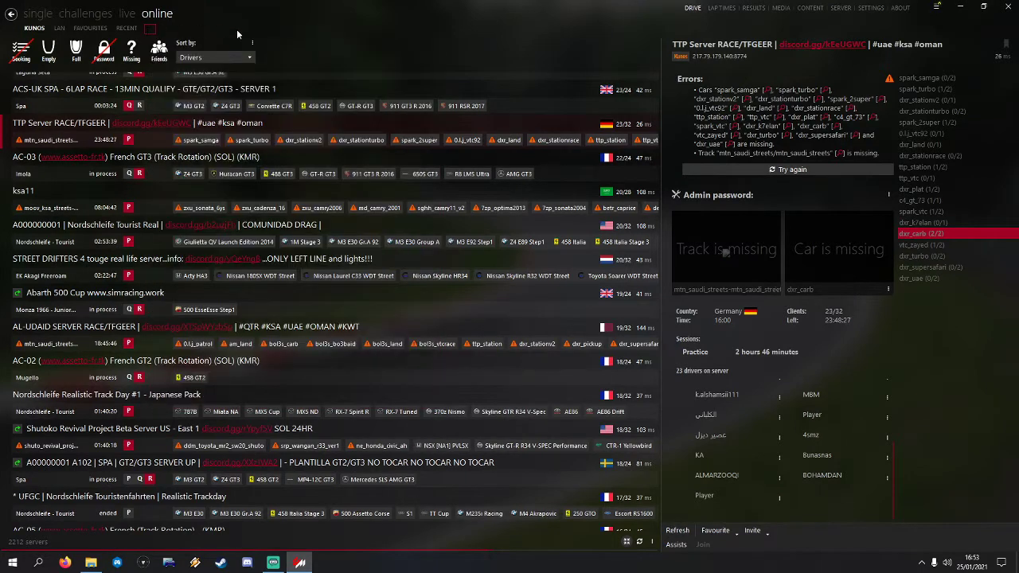
pyautogui.write('tugas')
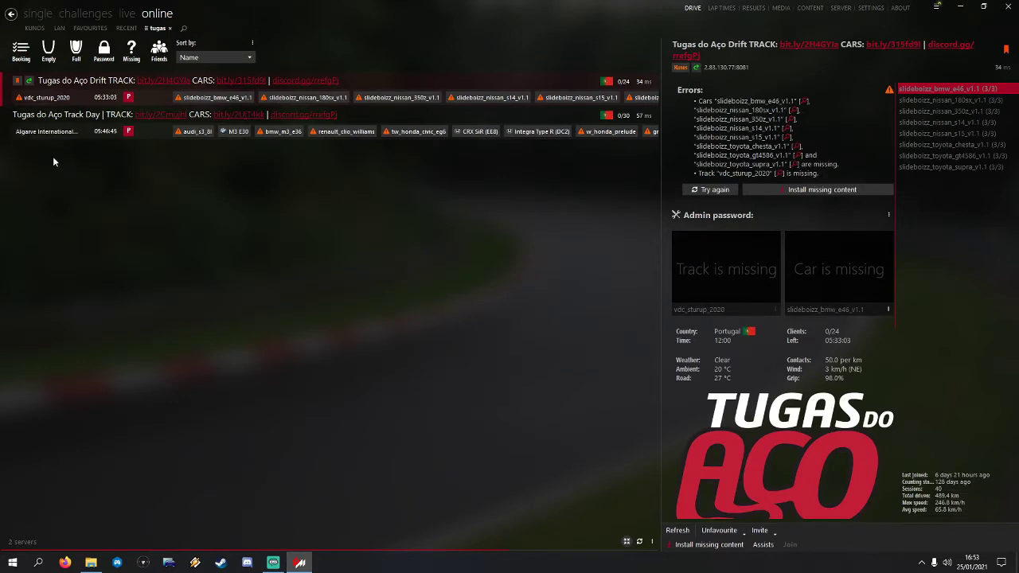
pyautogui.click(62, 133)
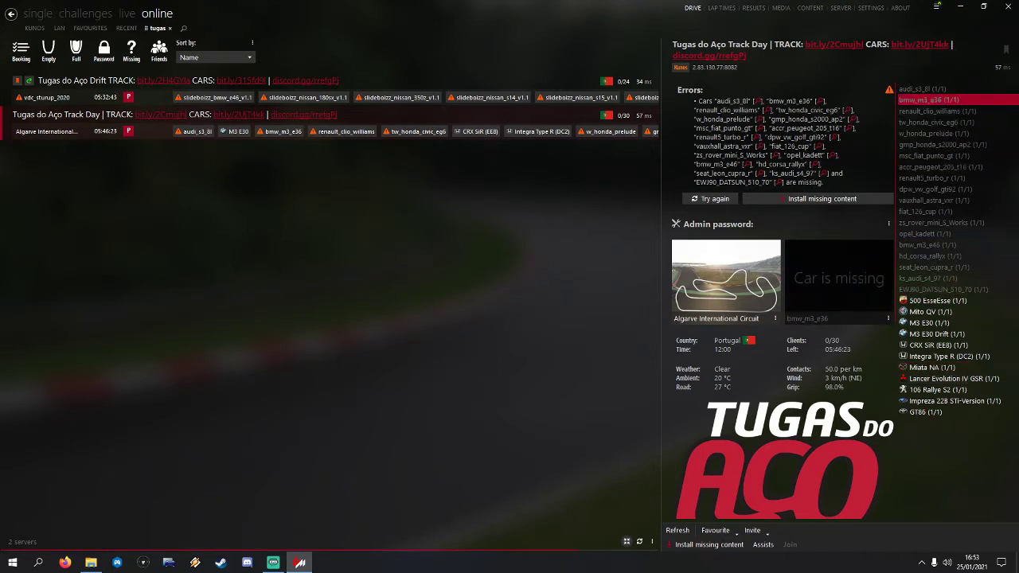
pyautogui.click(170, 28)
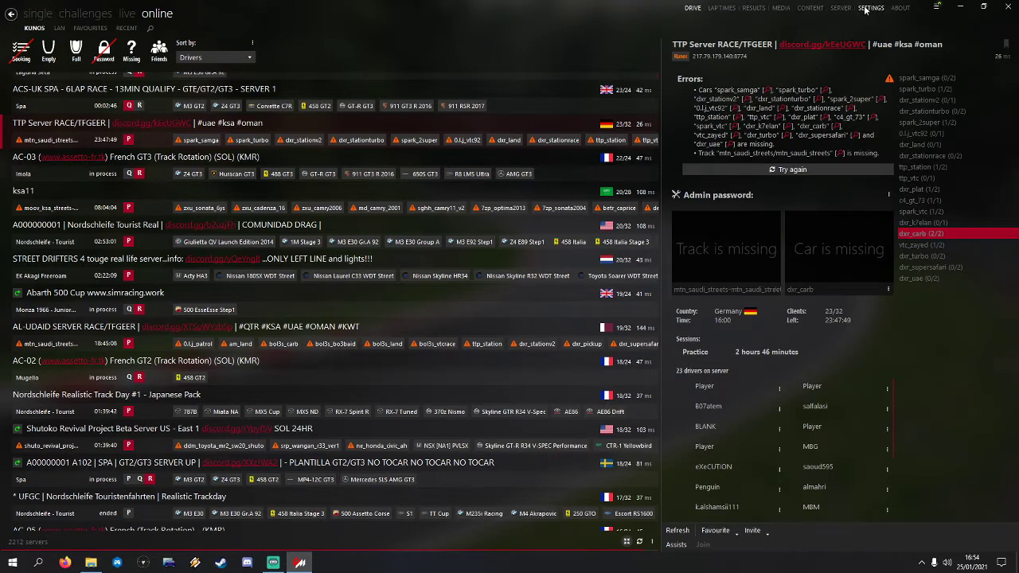
# - View the single-player page, open the Custom Shaders Patch settings and delete the installed patch
pyautogui.click(29, 15)
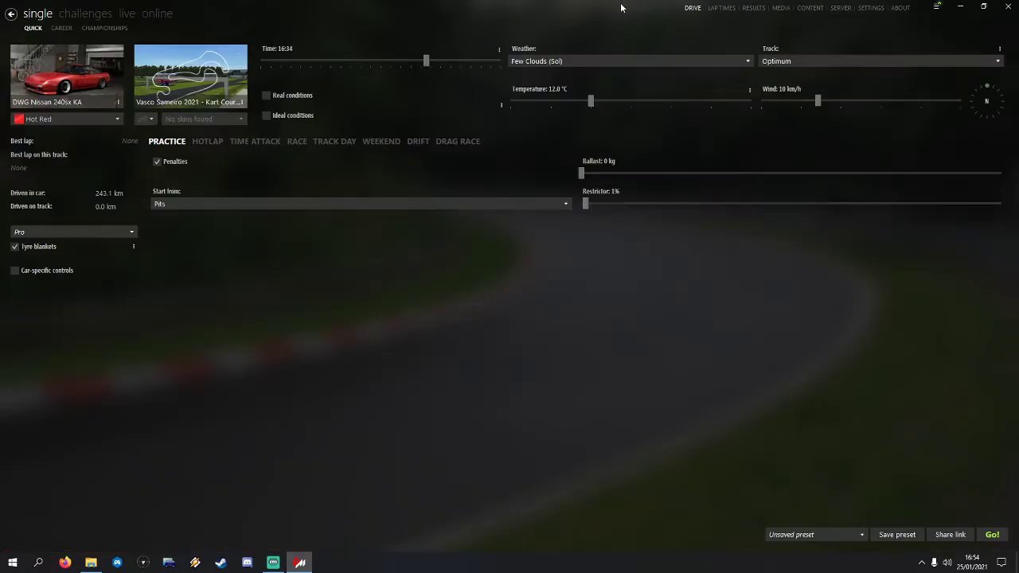
pyautogui.click(869, 9)
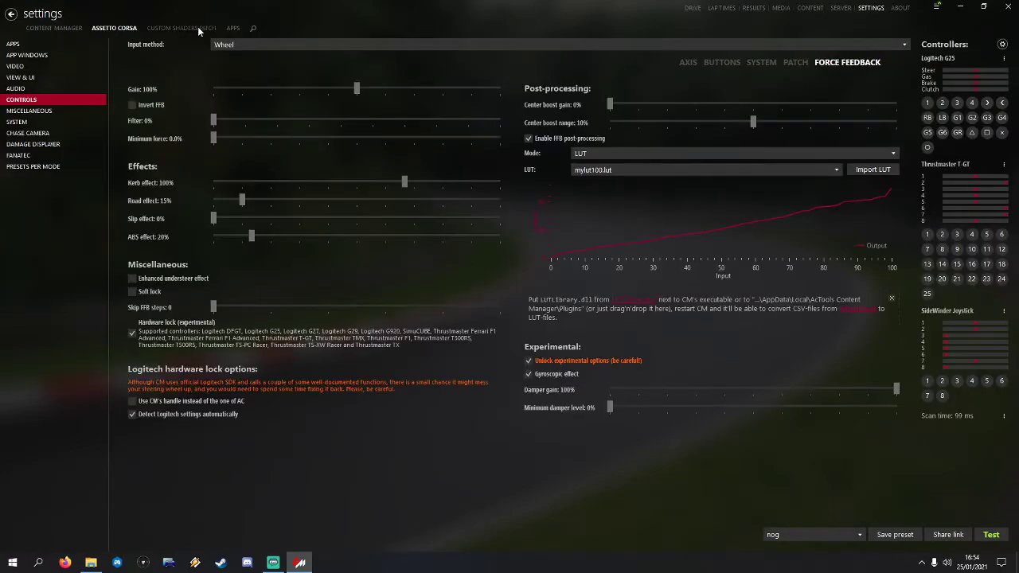
pyautogui.click(197, 28)
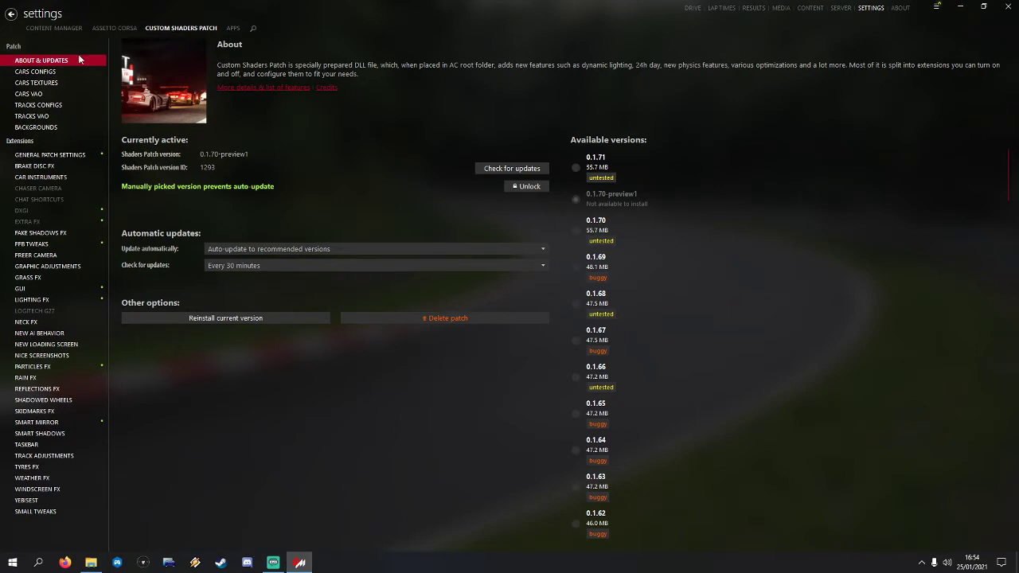
pyautogui.click(450, 320)
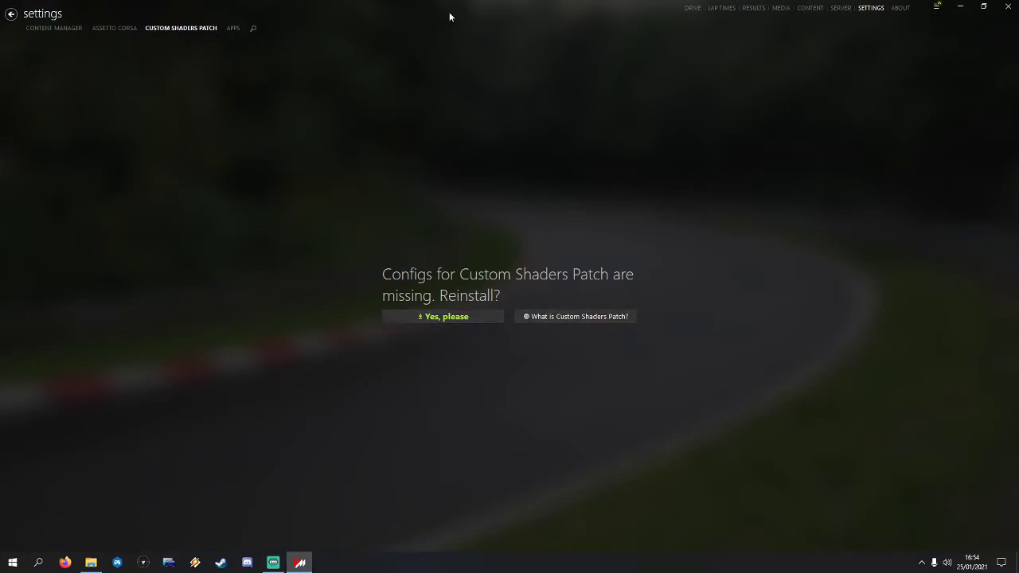
# - Switch to Firefox, search the web for "custom shaders patch assetto corsa install" and look through the results
pyautogui.click(983, 7)
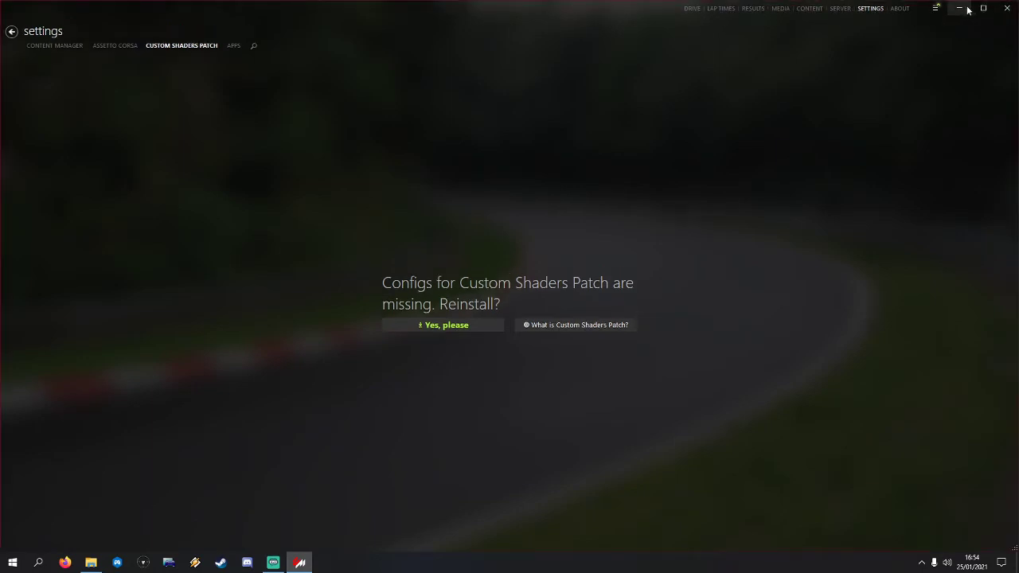
pyautogui.click(65, 562)
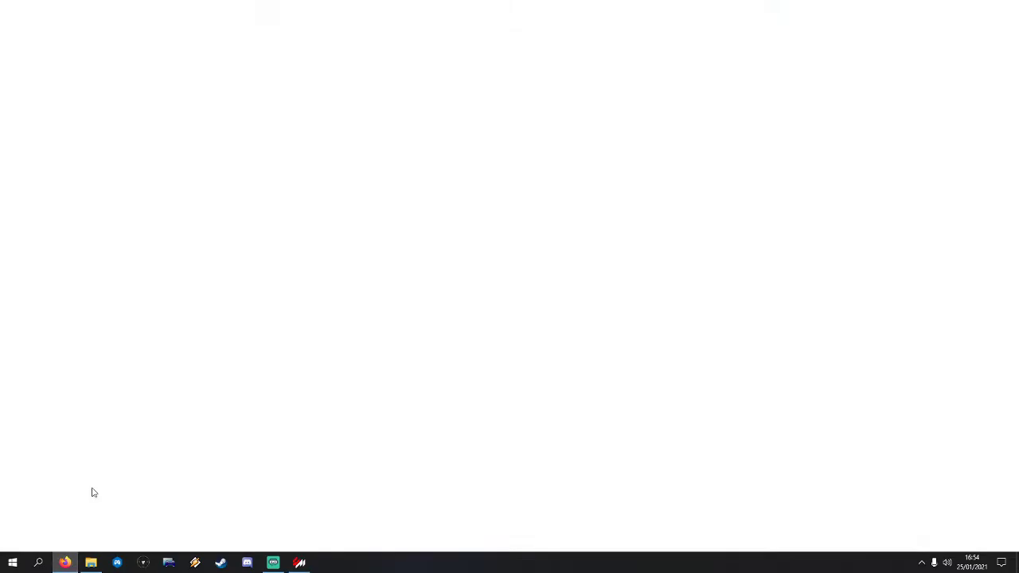
pyautogui.click(351, 145)
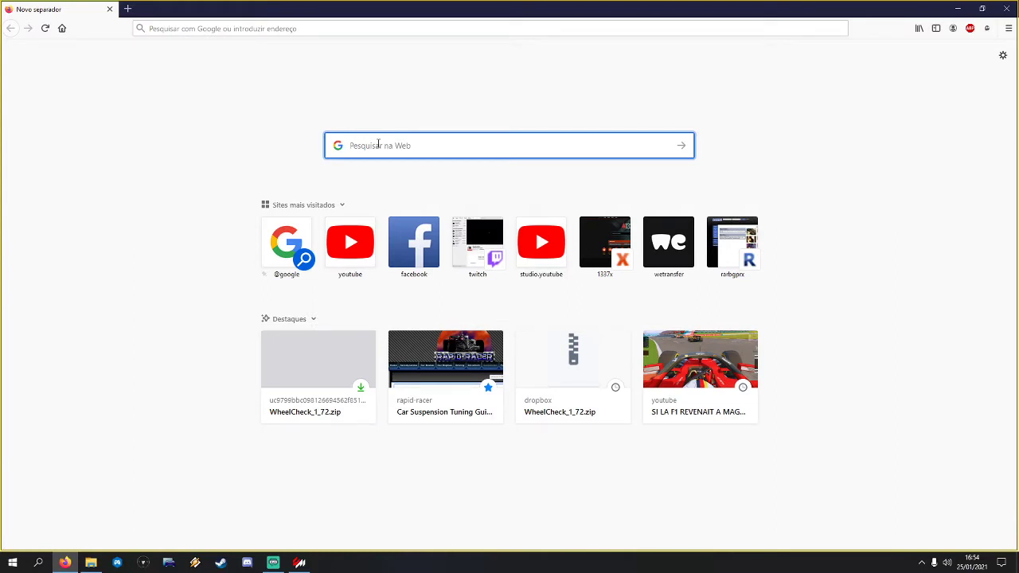
pyautogui.write('custom shadres patc')
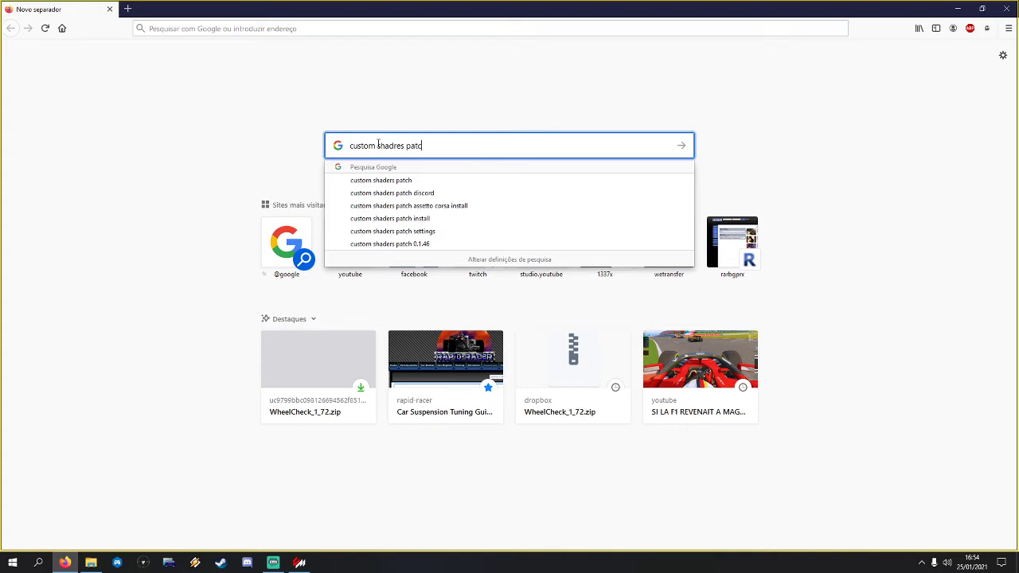
pyautogui.press('Down')
pyautogui.press('Down')
pyautogui.press('Down')
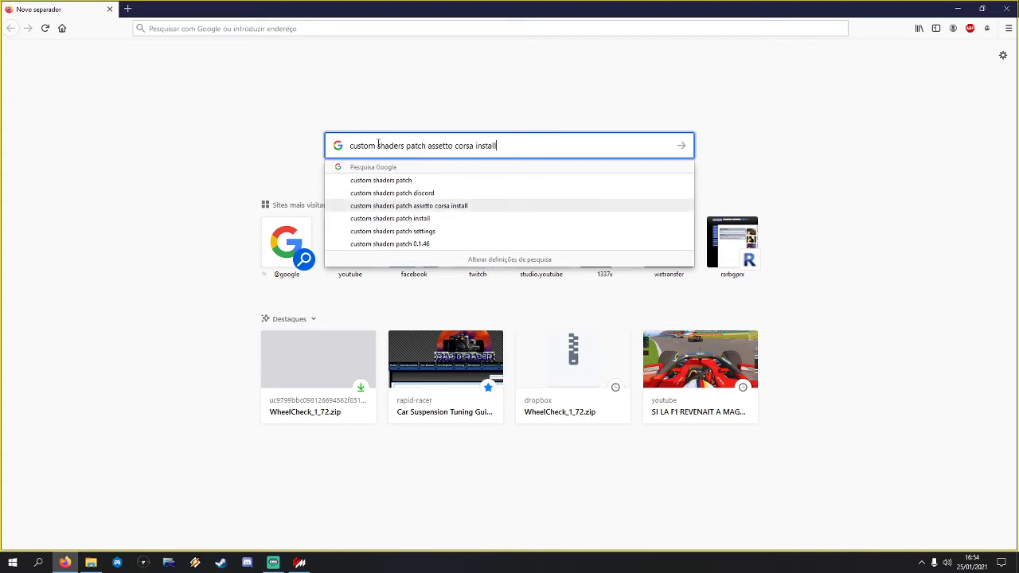
pyautogui.press('Return')
pyautogui.scroll(-2, 204, 179)
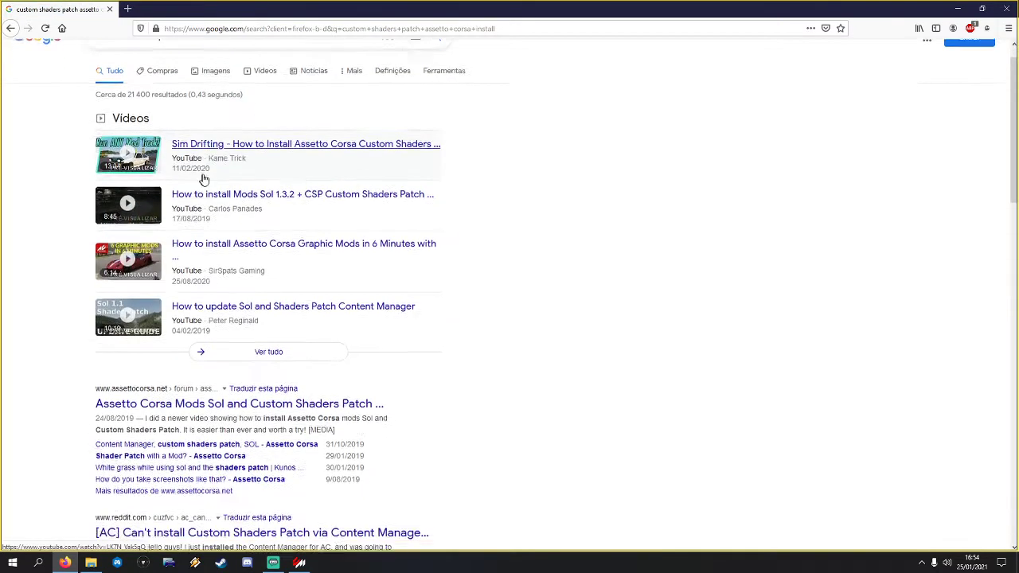
pyautogui.scroll(2, 239, 71)
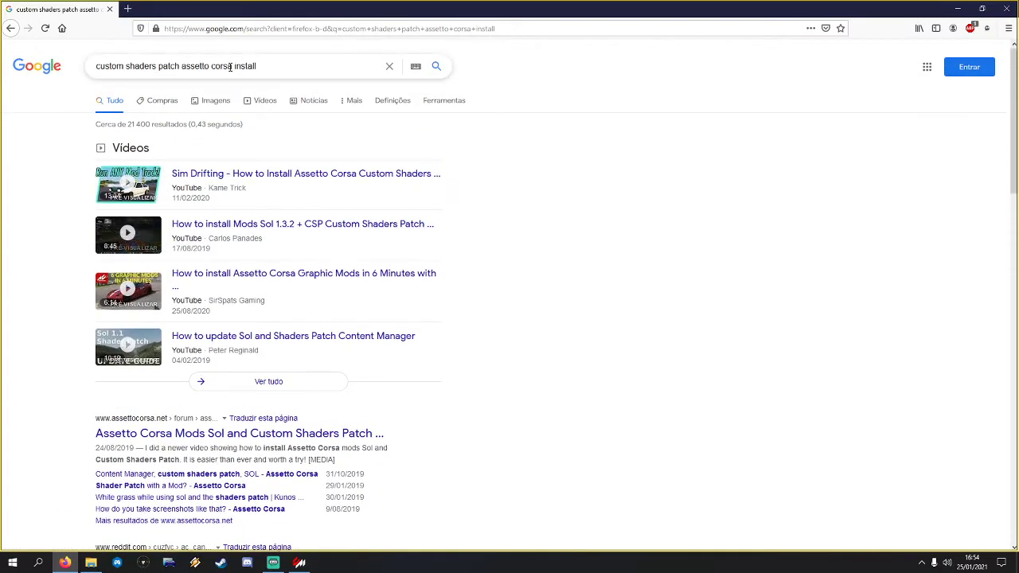
# - Shorten the search to "custom shaders patch assetto corsa" and open the Custom Shaders Patch page on AC Stuff
pyautogui.moveTo(230, 67); pyautogui.dragTo(307, 75)
pyautogui.press('BackSpace')
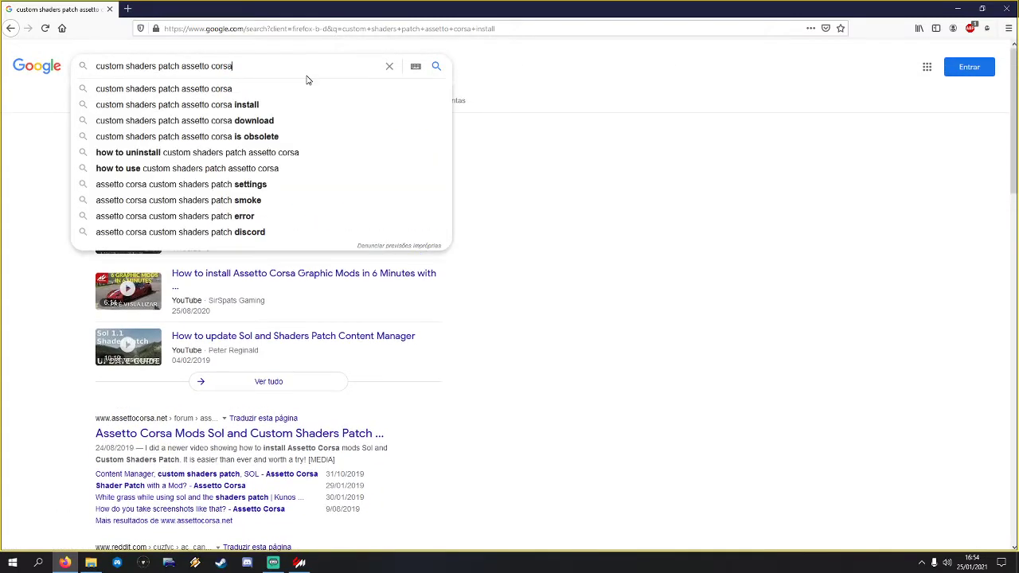
pyautogui.write('a')
pyautogui.click(305, 85)
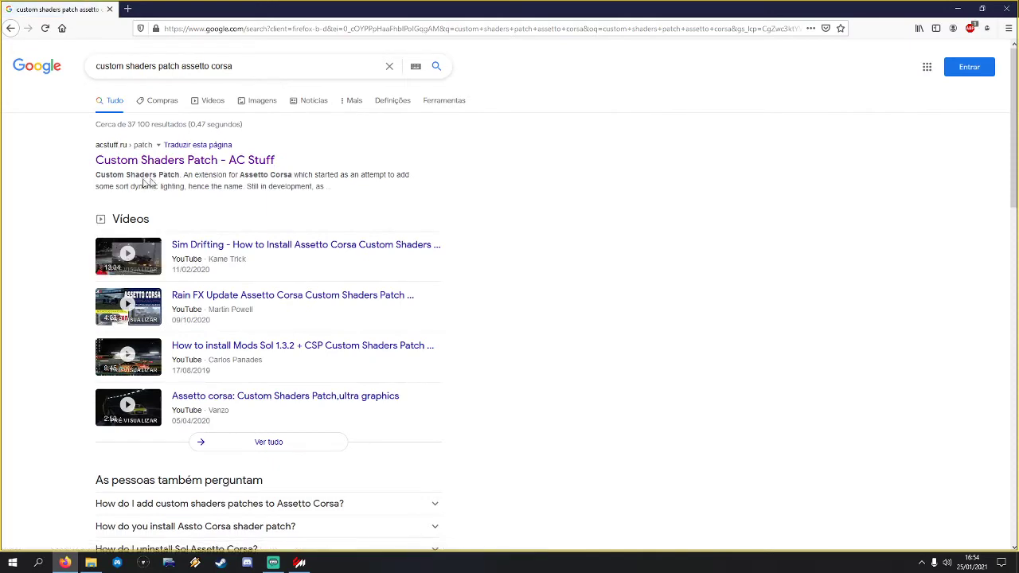
pyautogui.click(150, 162)
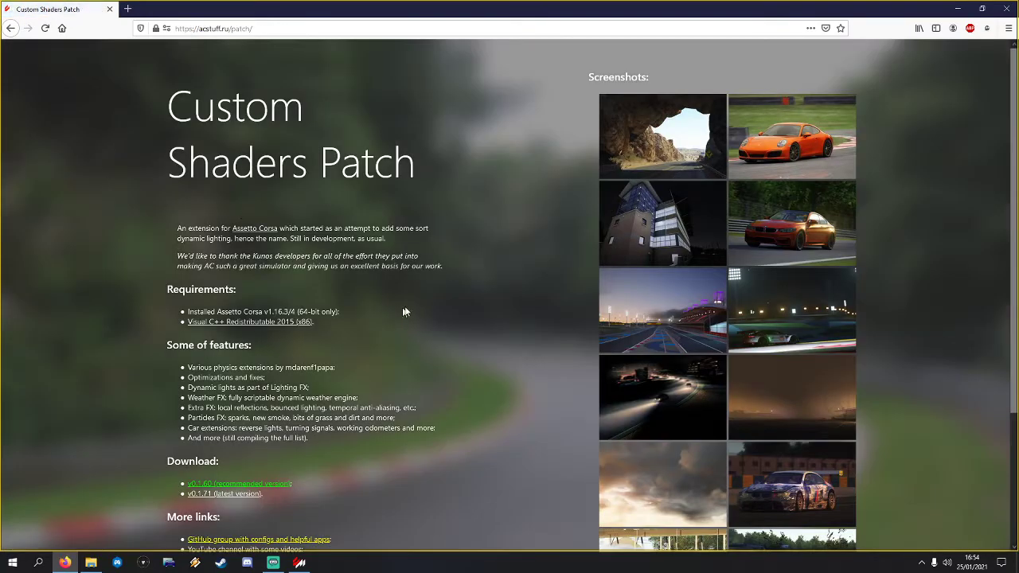
# - Show the download prompt for the recommended version v0.1.60 of the patch and cancel it
pyautogui.scroll(-4, 404, 312)
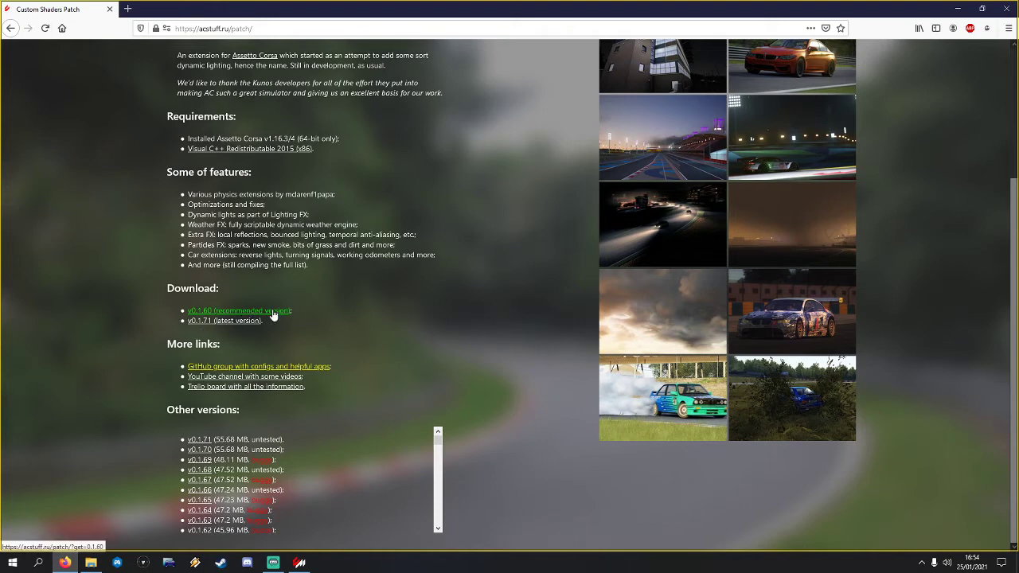
pyautogui.click(272, 316)
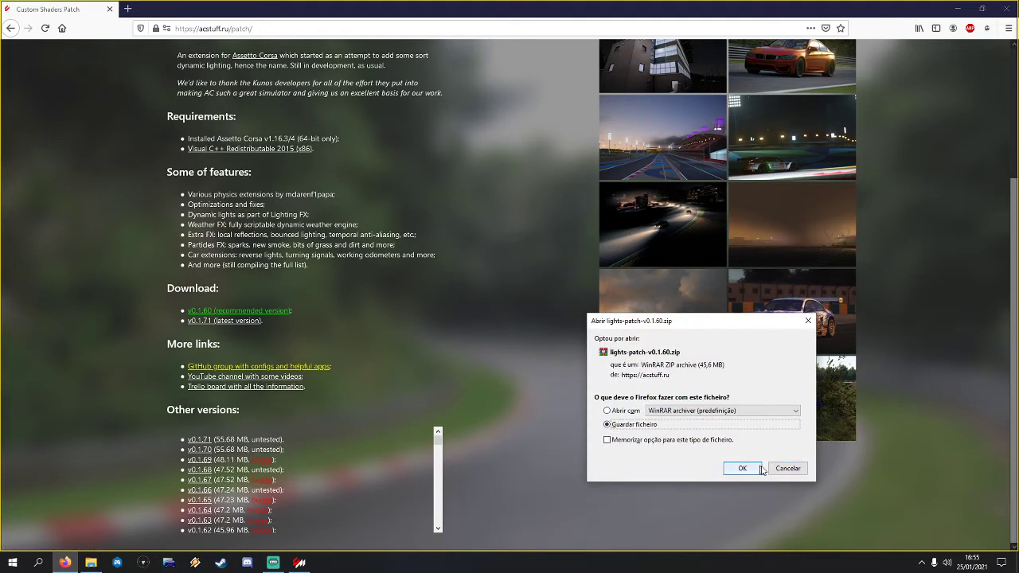
pyautogui.click(789, 469)
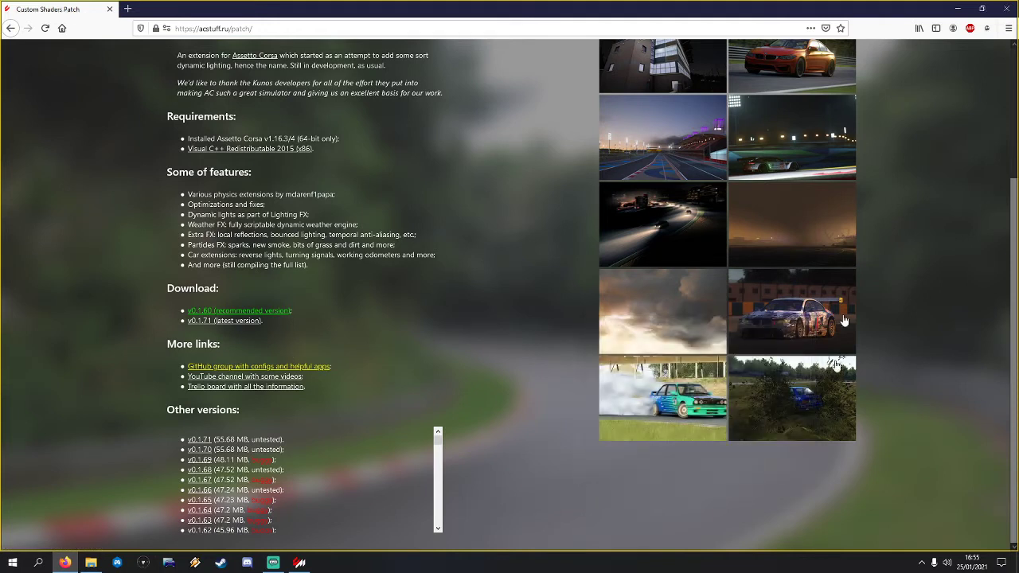
# - Open the Downloads folder and bring lights-patch-v0.1.71.zip into Content Manager
pyautogui.click(957, 8)
pyautogui.click(970, 9)
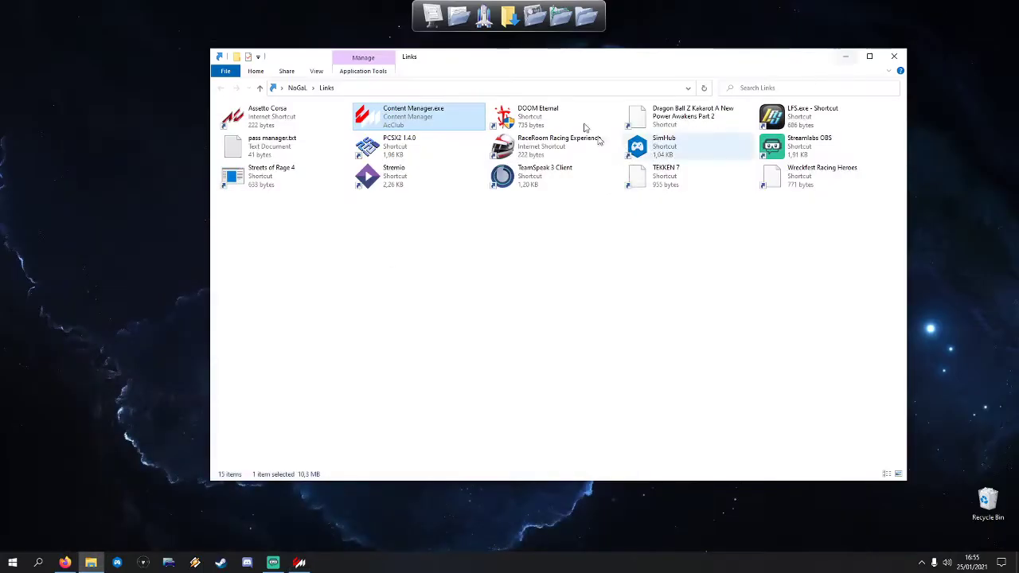
pyautogui.click(509, 16)
pyautogui.click(393, 280)
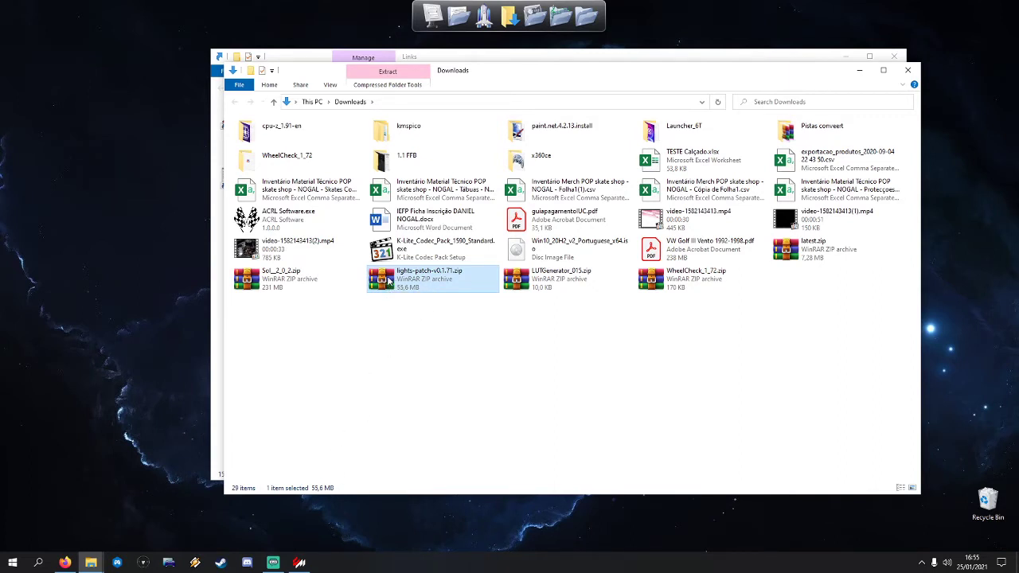
pyautogui.moveTo(390, 279); pyautogui.dragTo(269, 188)
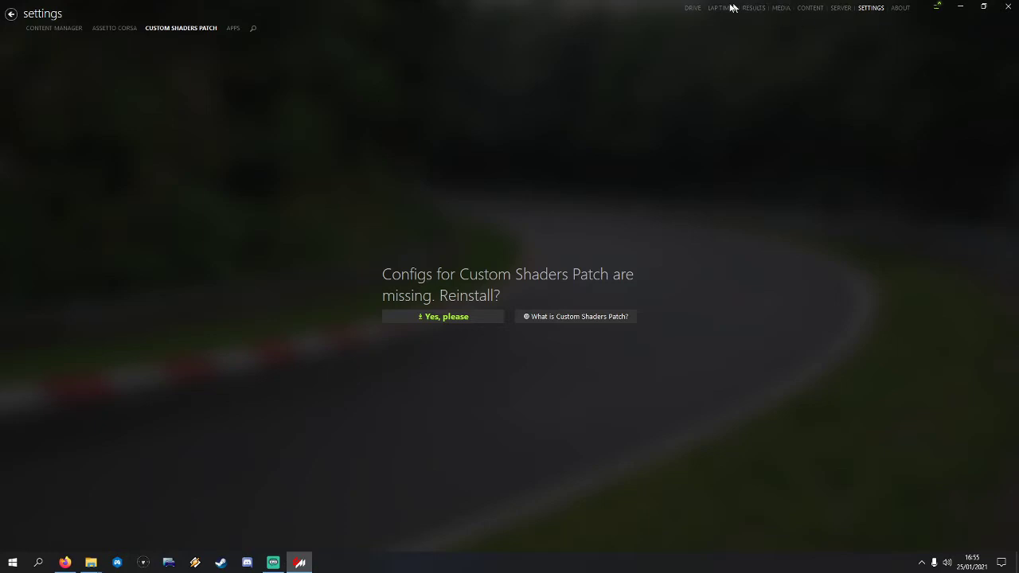
# - From the Drive page, install the pending lights-patch-v0.1.71.zip and close the list of downloads
pyautogui.click(692, 9)
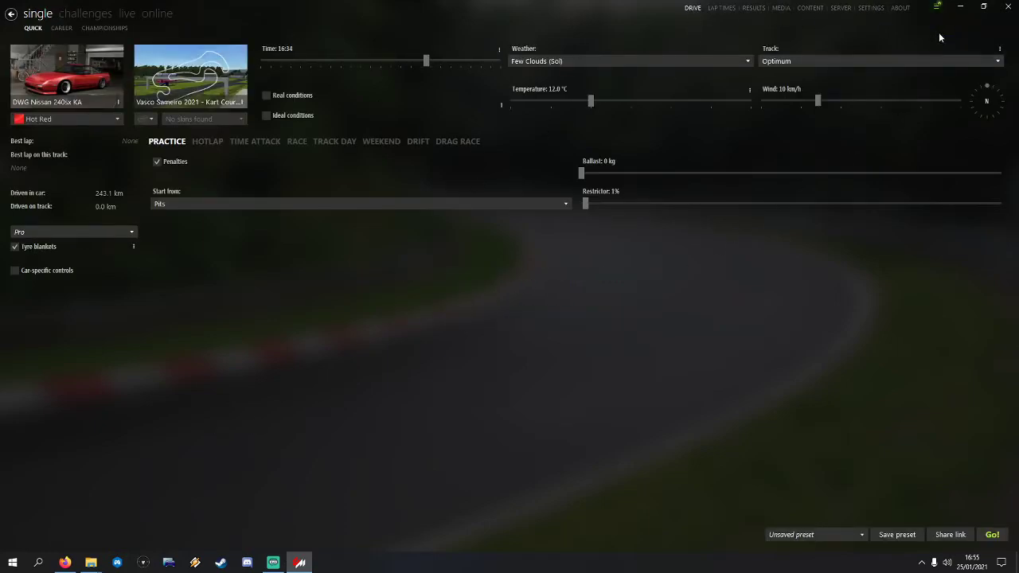
pyautogui.click(938, 10)
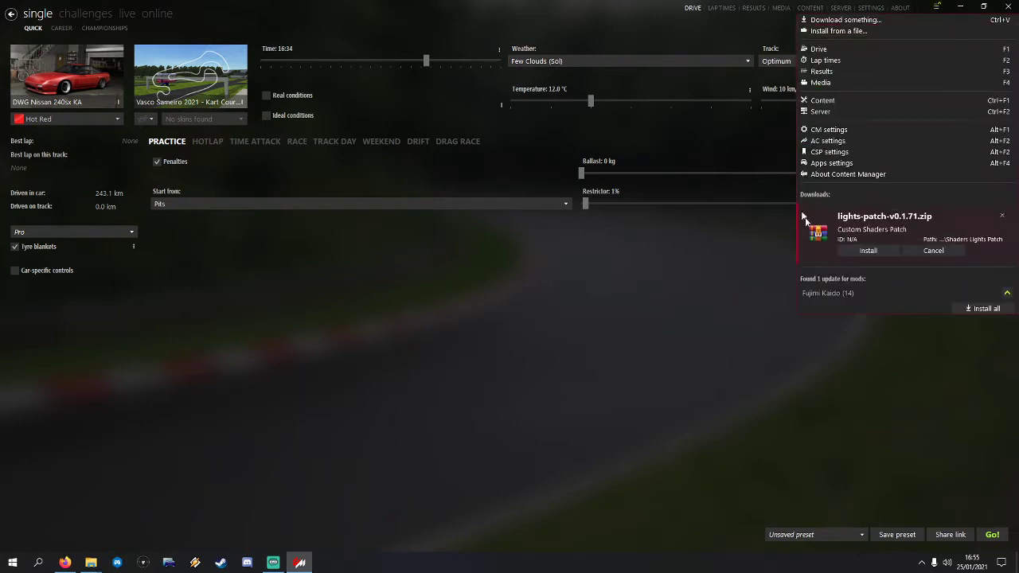
pyautogui.click(871, 251)
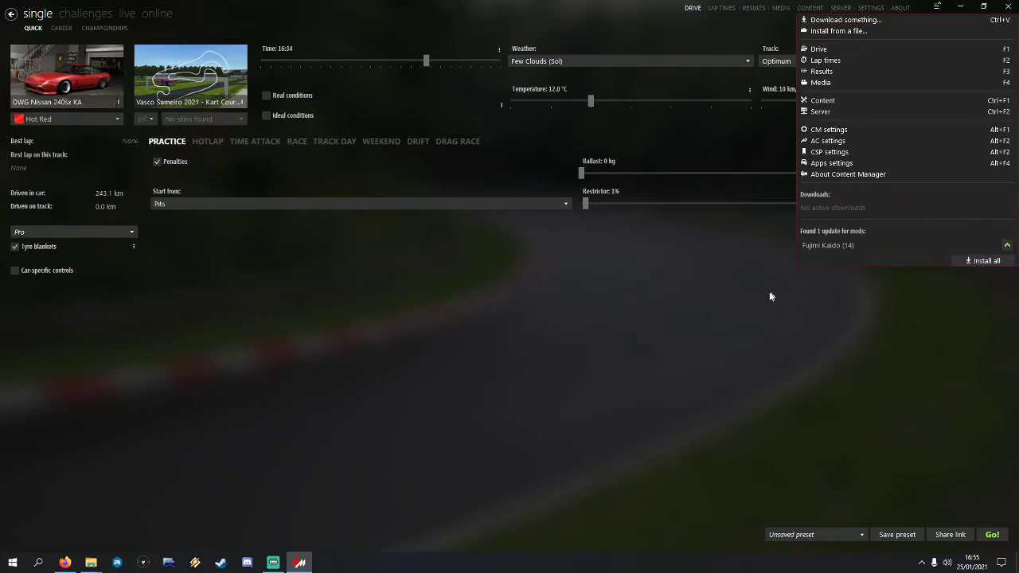
pyautogui.click(724, 284)
# - Examine the Custom Shaders Patch settings, including Car Instruments, Smart Mirror, Small Tweaks and the General Patch settings
pyautogui.click(870, 10)
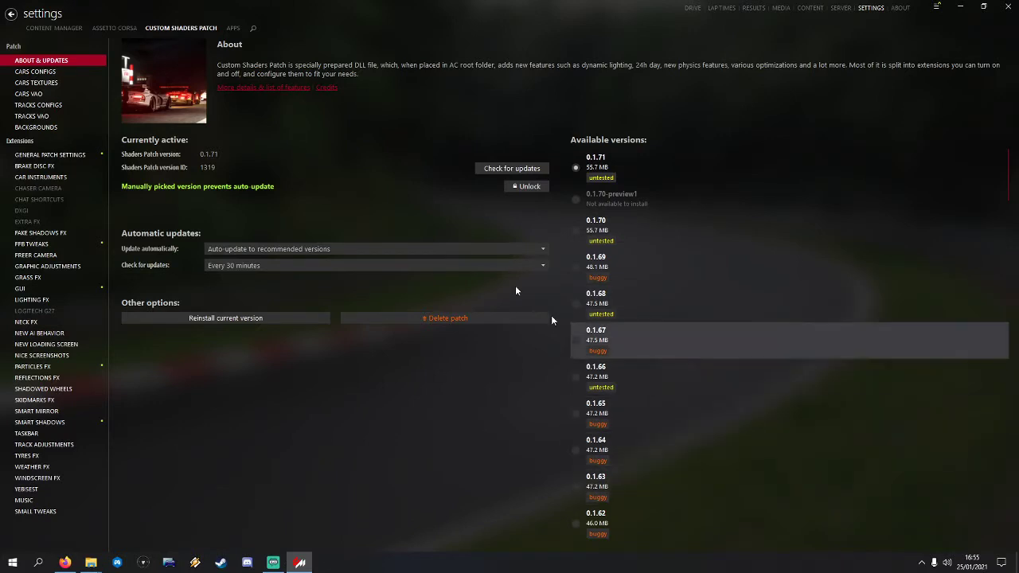
pyautogui.click(60, 154)
pyautogui.click(40, 176)
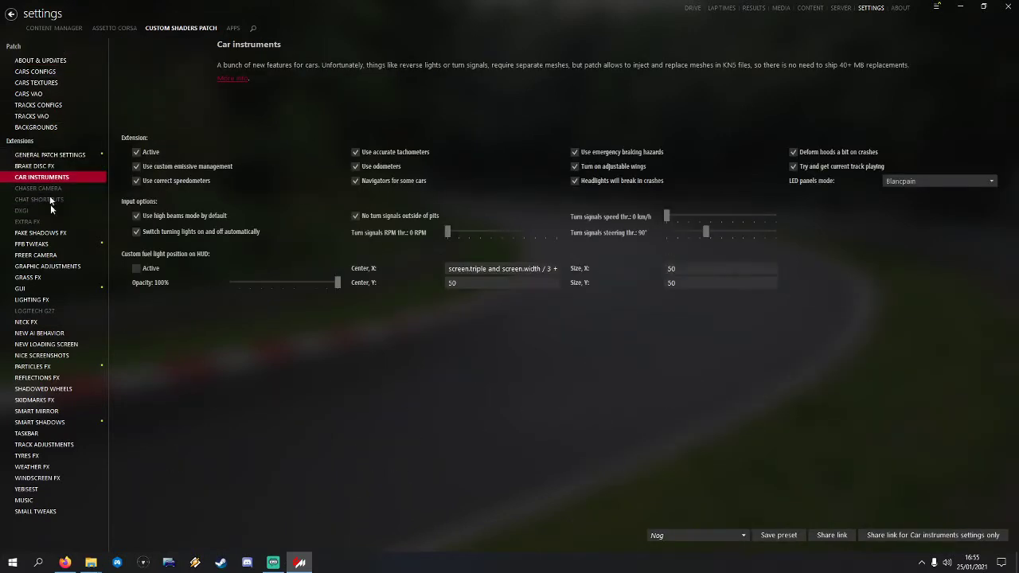
pyautogui.click(36, 254)
pyautogui.click(46, 343)
pyautogui.click(40, 411)
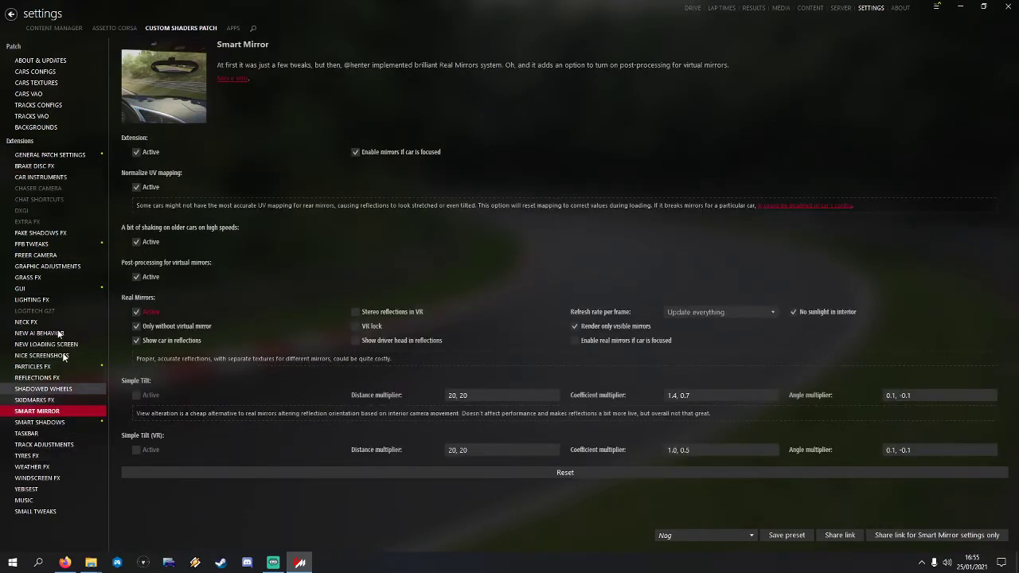
pyautogui.click(43, 157)
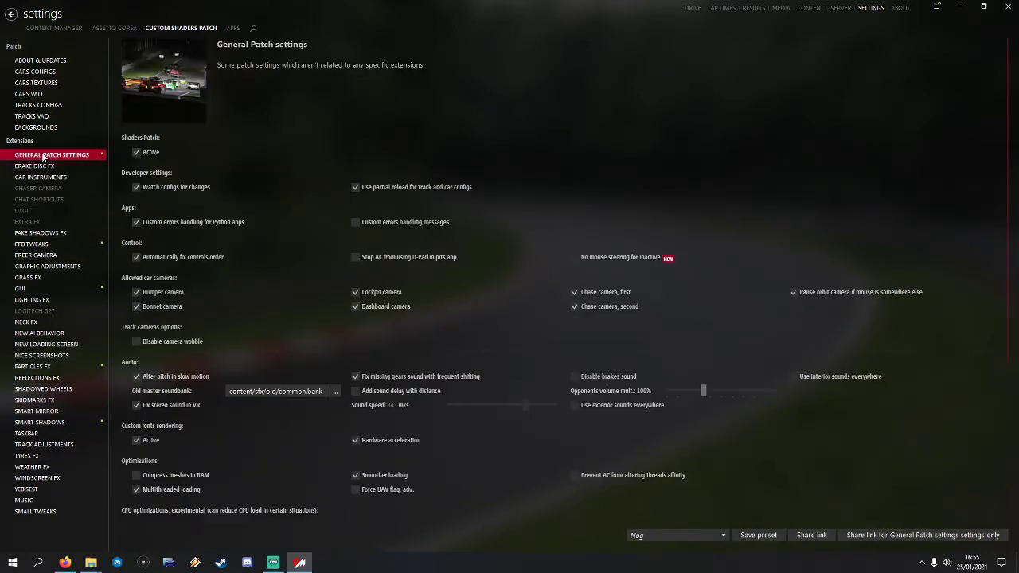
pyautogui.click(32, 366)
pyautogui.click(59, 512)
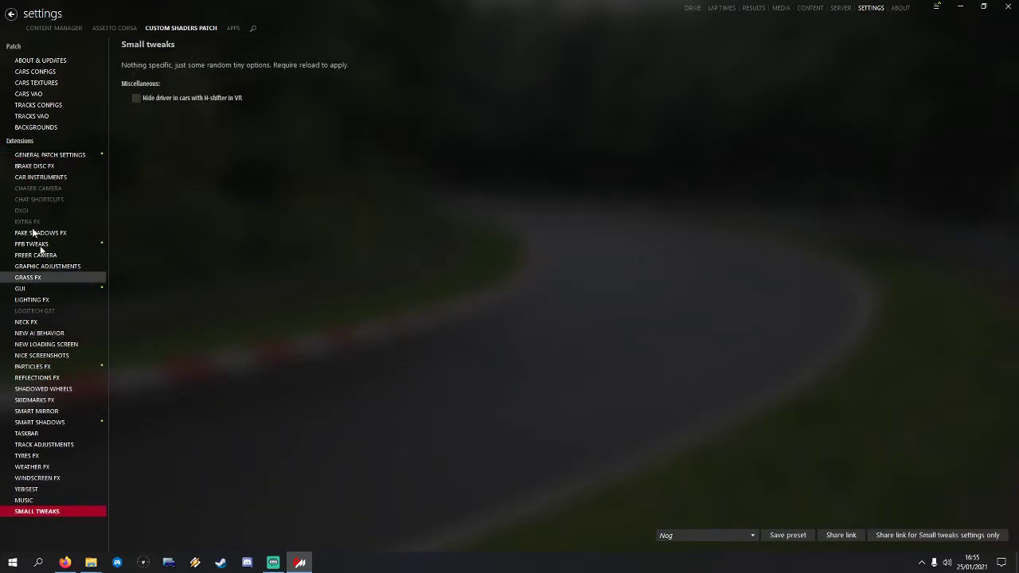
pyautogui.click(48, 155)
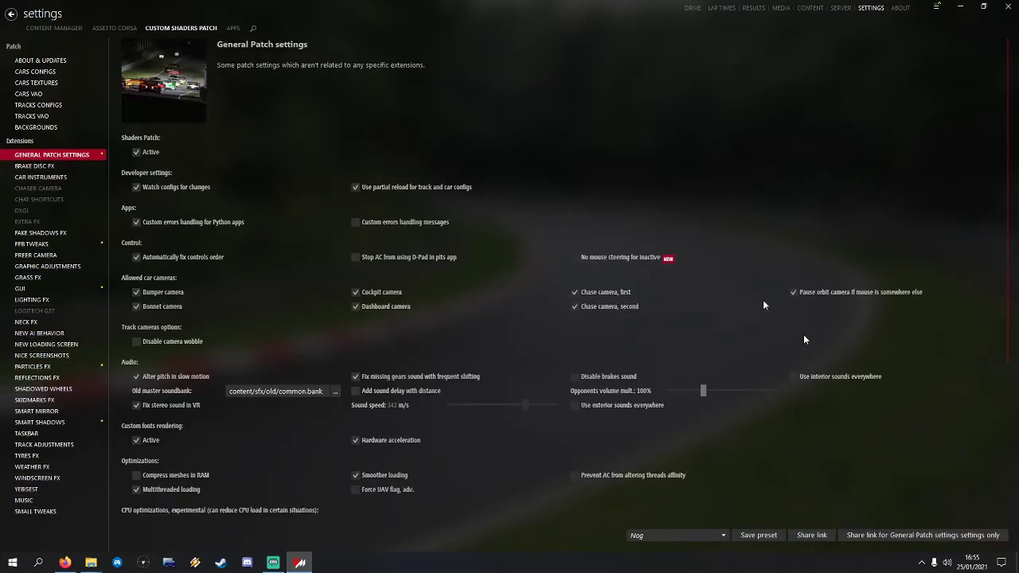
# - Save the current patch settings as a new preset named with the author's nickname followed by "Settings"
pyautogui.click(758, 535)
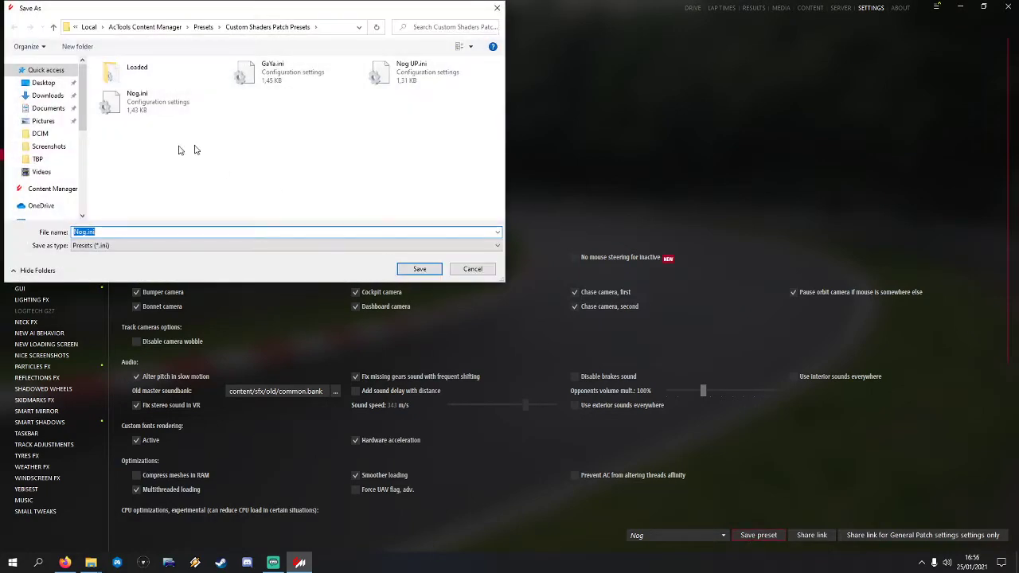
pyautogui.click(107, 232)
pyautogui.doubleClick(86, 233)
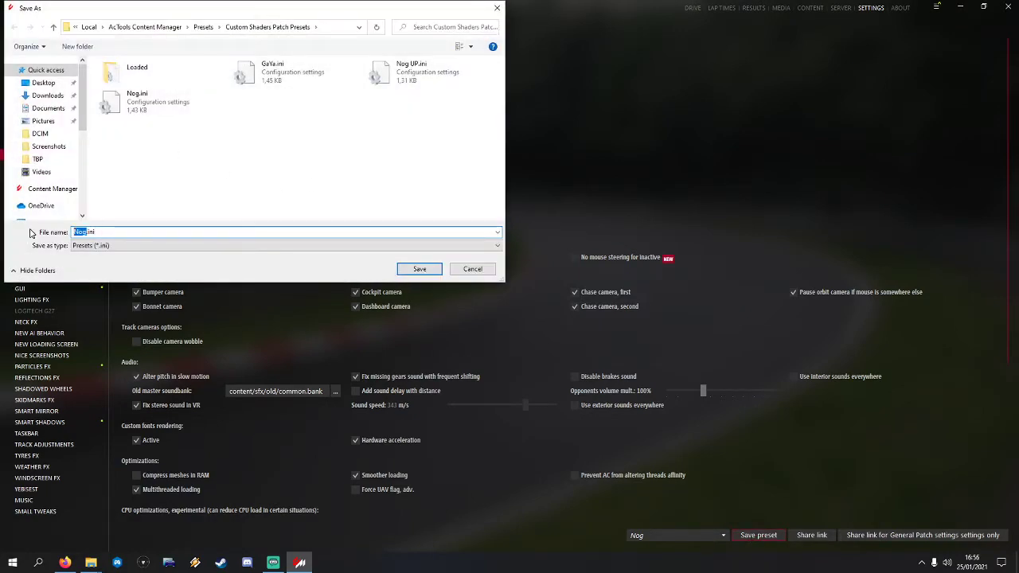
pyautogui.write('Professor Nogal Se')
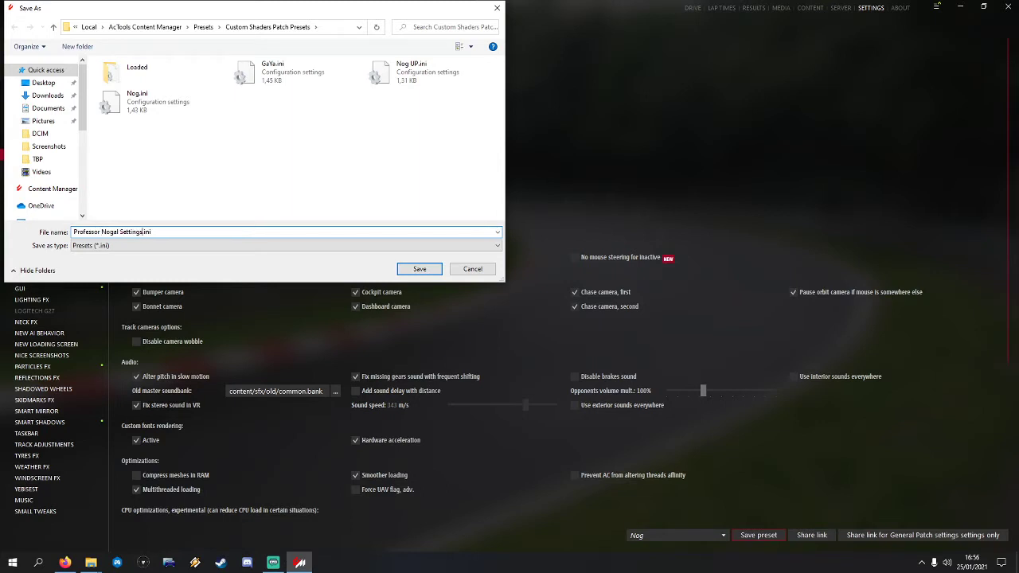
pyautogui.write('ttings')
pyautogui.click(420, 269)
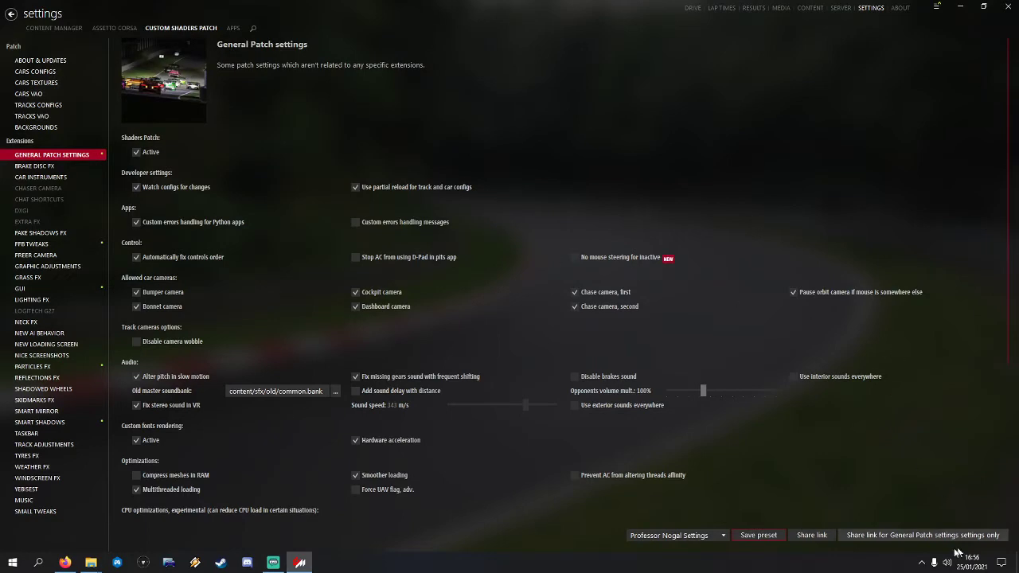
# - Share the saved patch preset as a link under its own name, and view the preset save dialog without saving
pyautogui.click(813, 535)
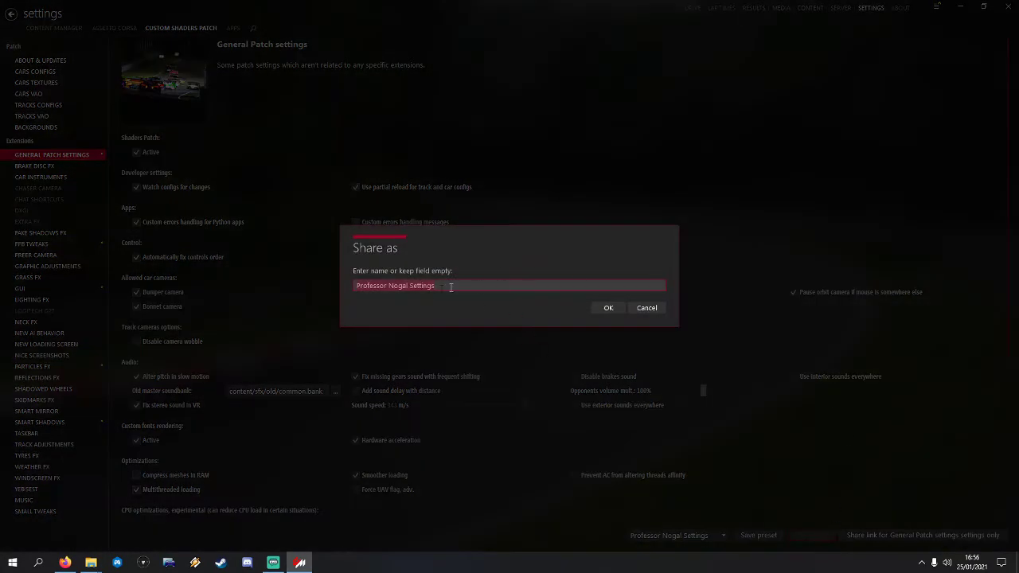
pyautogui.click(606, 309)
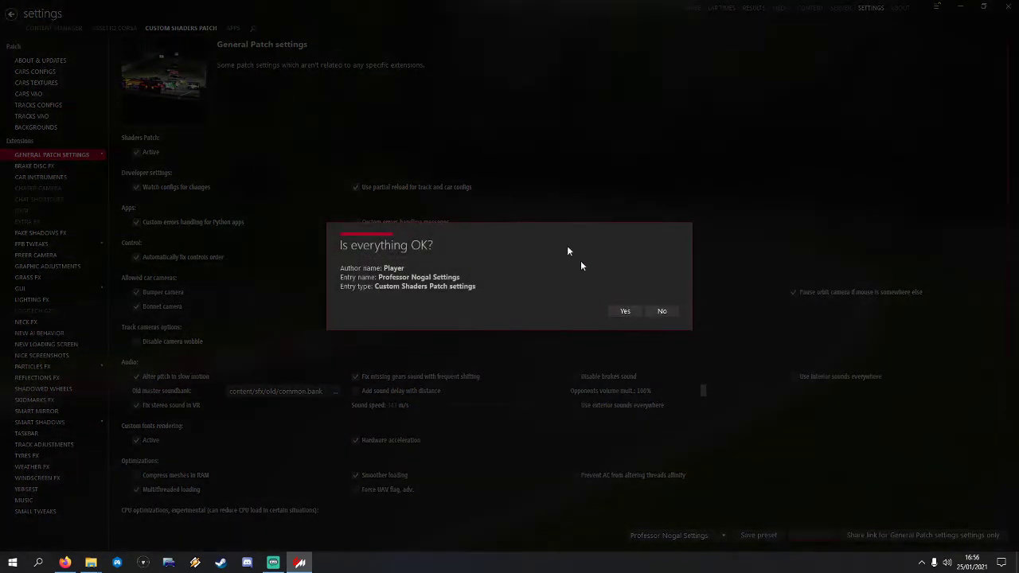
pyautogui.click(625, 312)
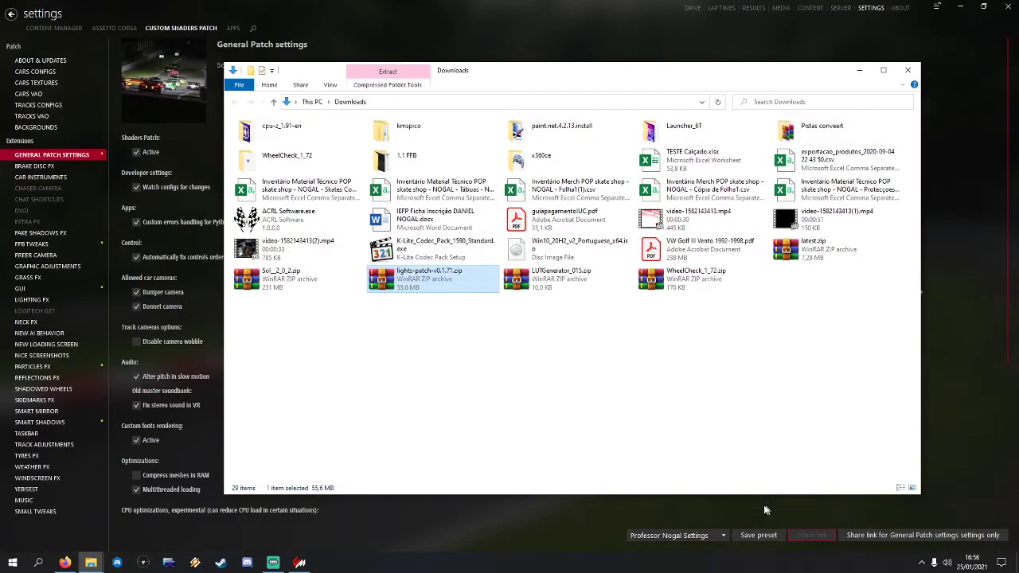
pyautogui.click(765, 510)
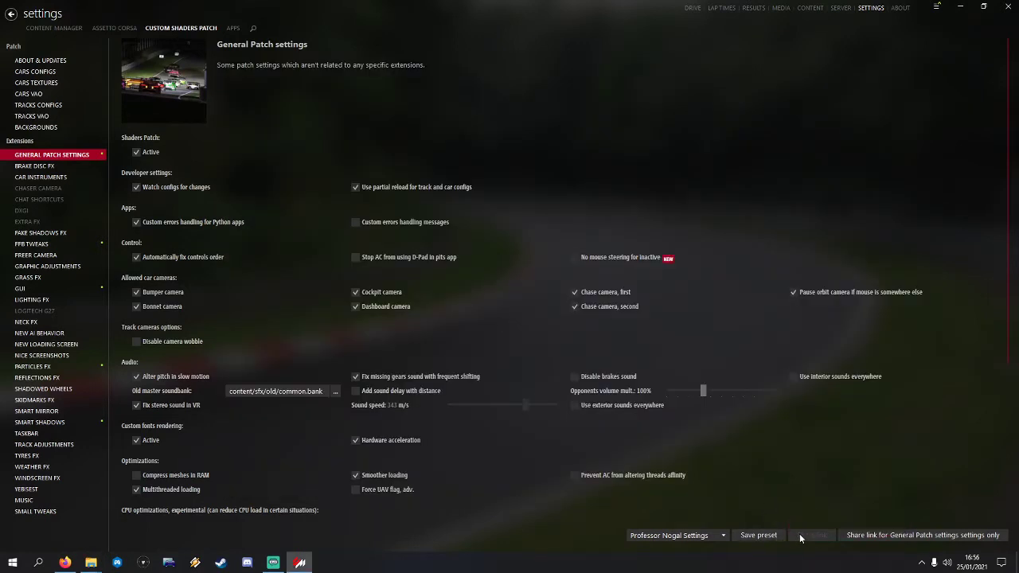
pyautogui.click(758, 535)
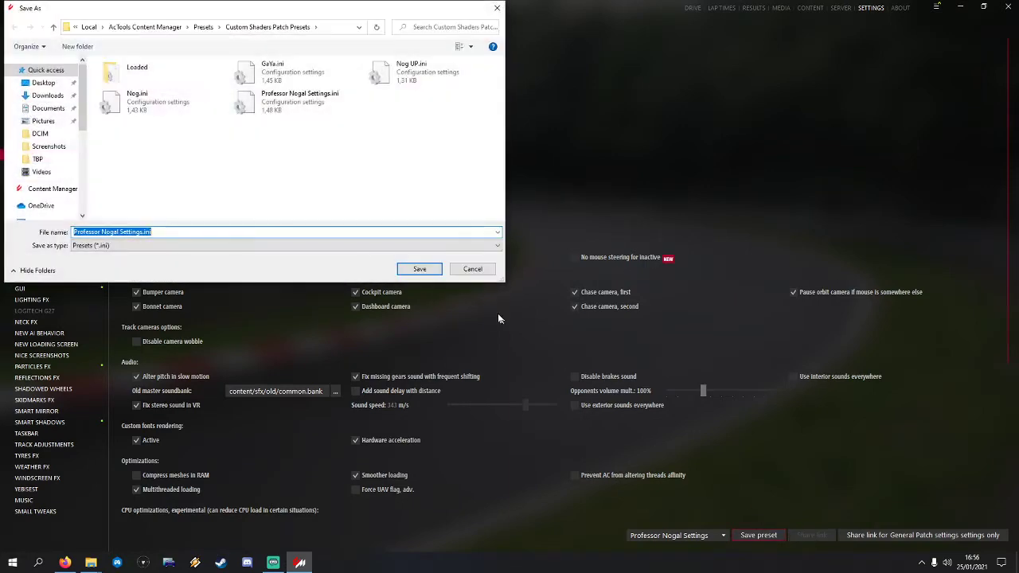
pyautogui.click(472, 268)
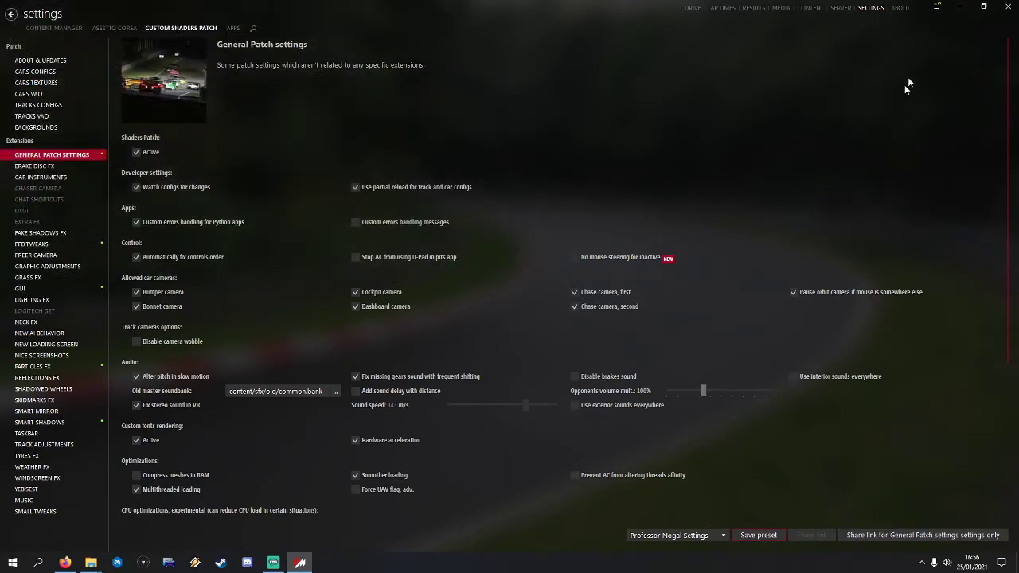
# - Minimize Content Manager, close the open folder windows and create a new text document on the desktop
pyautogui.click(965, 10)
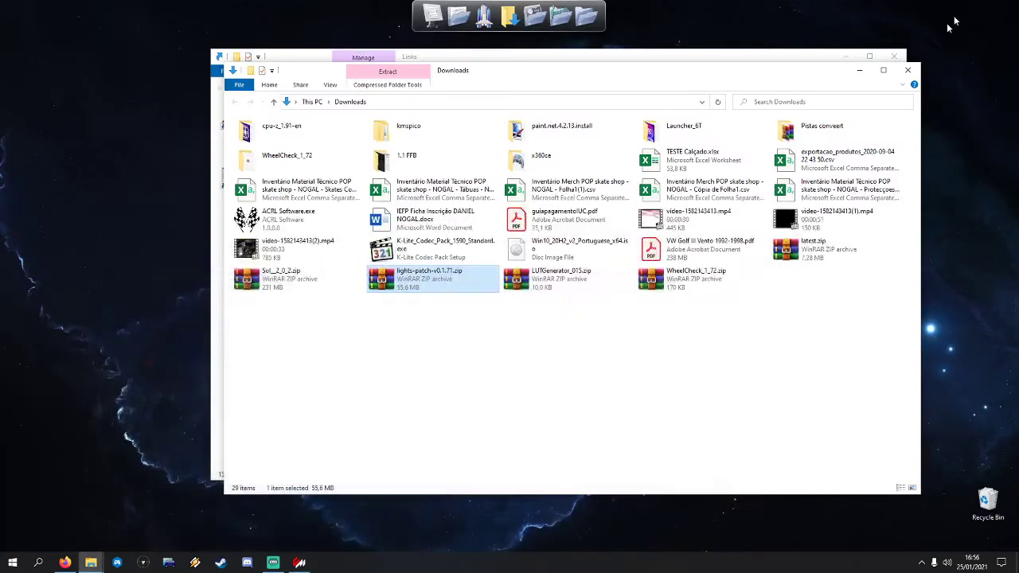
pyautogui.click(893, 61)
pyautogui.click(893, 61)
pyautogui.rightClick(253, 320)
pyautogui.moveTo(327, 427)
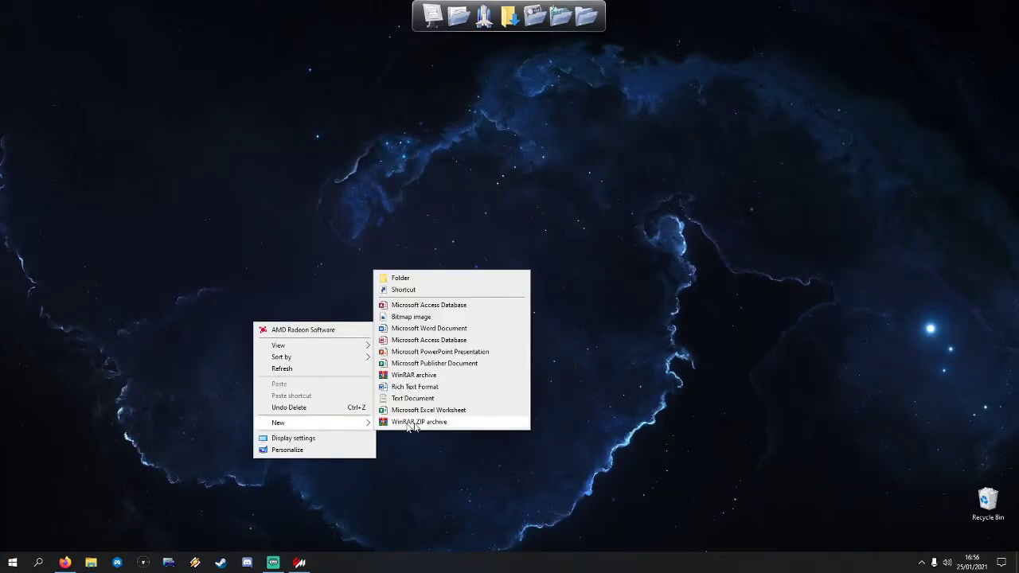
pyautogui.click(408, 397)
pyautogui.press('Return')
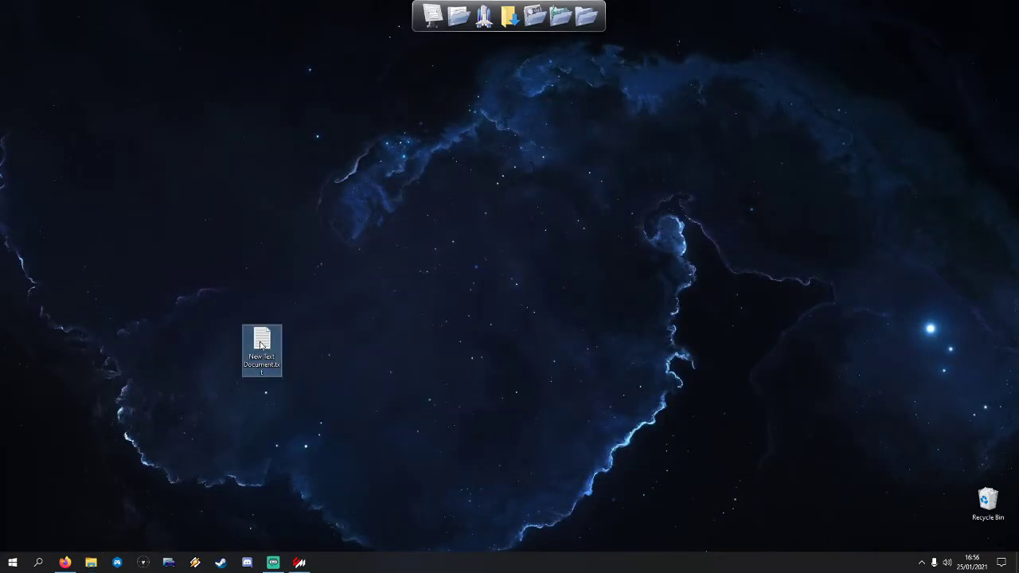
pyautogui.doubleClick(263, 344)
pyautogui.write('https://acstuff.ru/s/3e7j')
pyautogui.hotkey('ctrl', 'a')
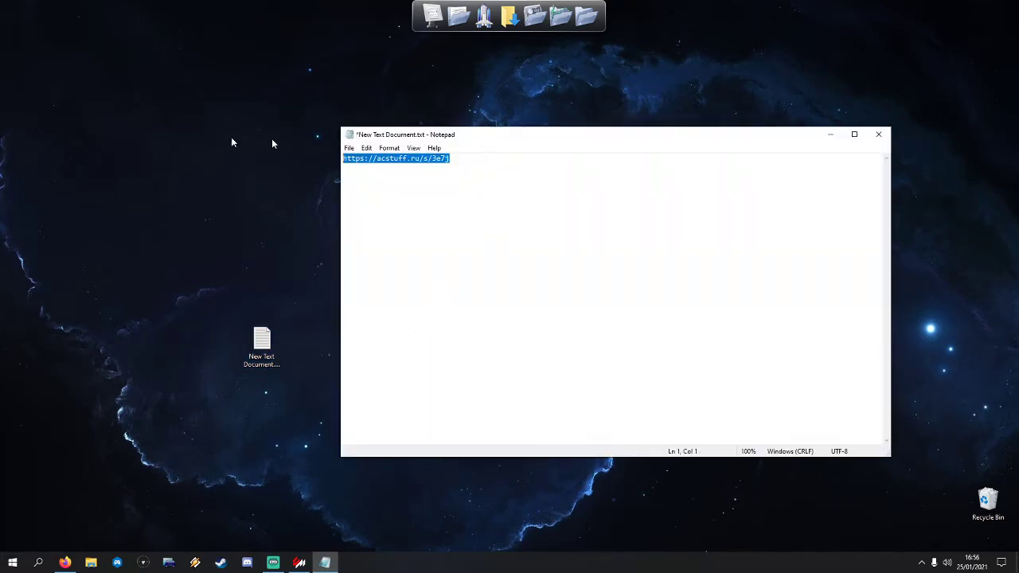
pyautogui.press('BackSpace')
pyautogui.click(878, 133)
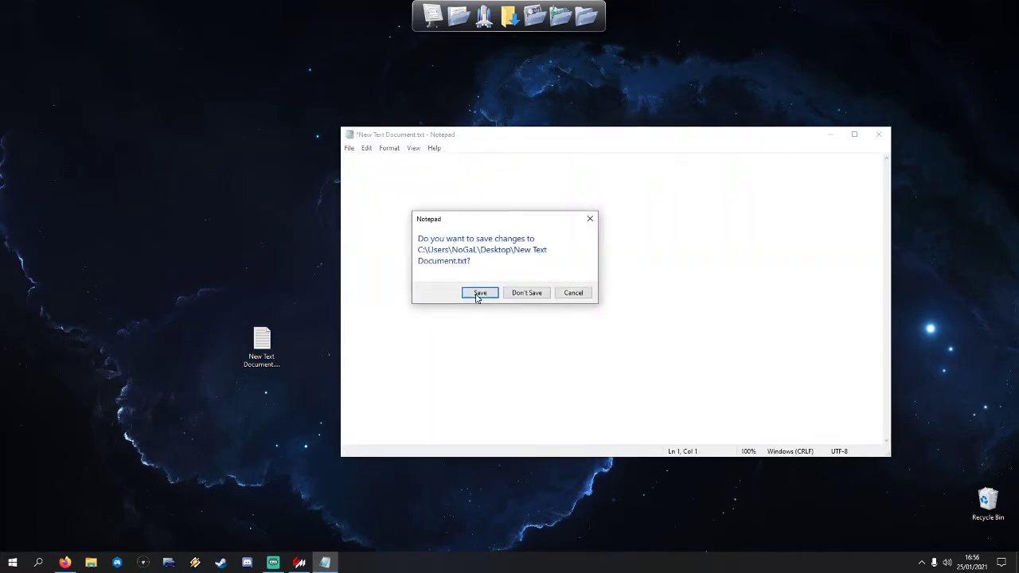
pyautogui.click(521, 292)
# - Open the copied preset link in Firefox and add its Custom Shaders Patch settings to Content Manager, both applying and saving them
pyautogui.click(65, 562)
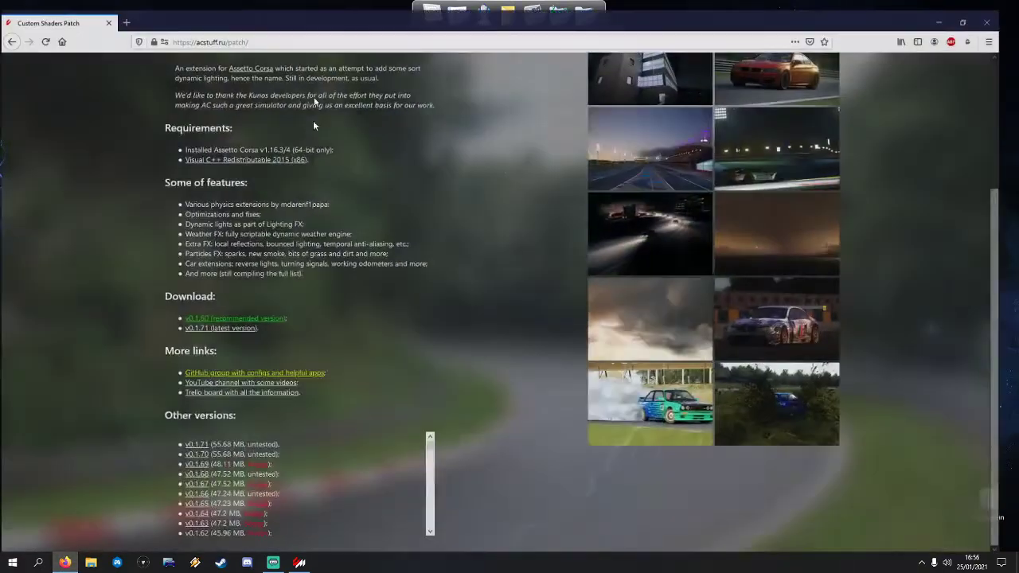
pyautogui.click(237, 29)
pyautogui.hotkey('ctrl', 'v')
pyautogui.press('Return')
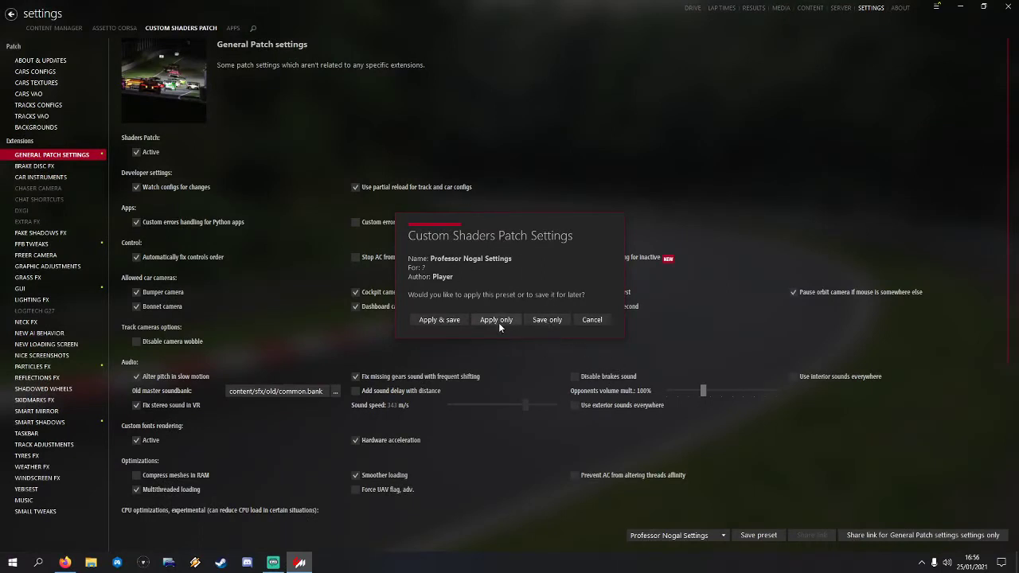
pyautogui.click(960, 6)
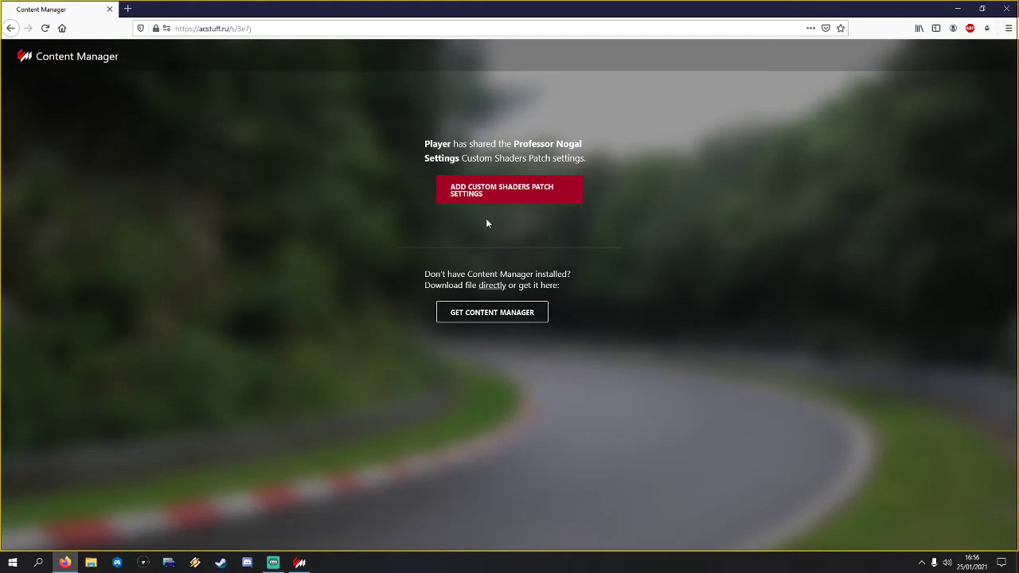
pyautogui.click(495, 191)
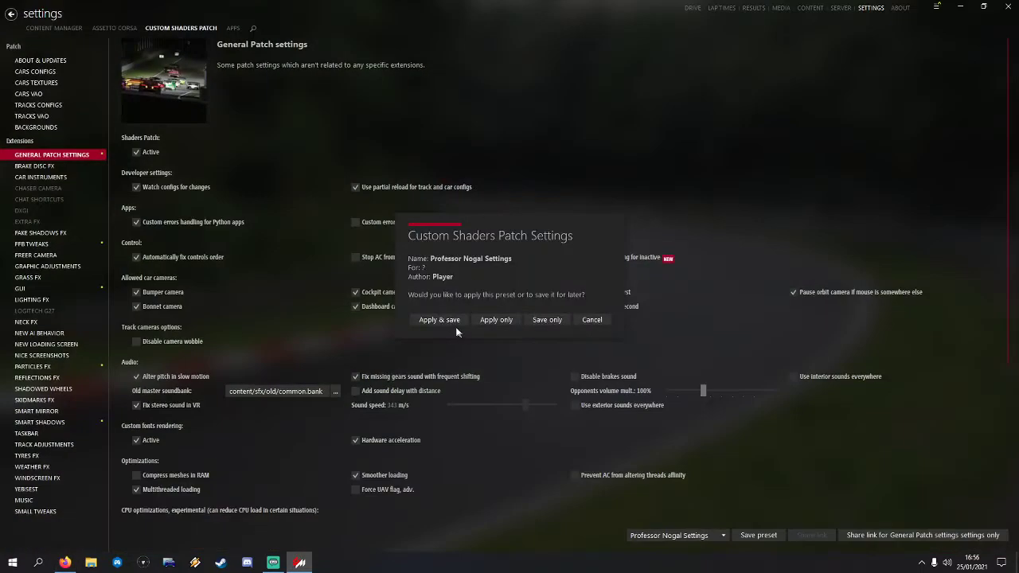
pyautogui.click(440, 319)
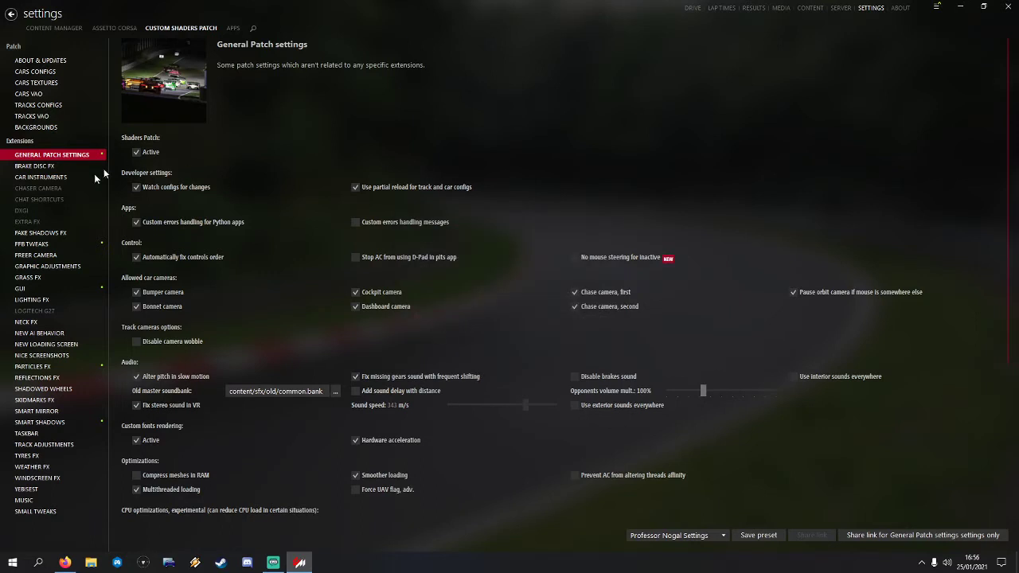
# - Examine the patch settings, including General Patch, Particles FX, Smart Shadows, Freer Camera, GUI and About & Updates, plus the Assetto Corsa controls
pyautogui.scroll(-2, 331, 323)
pyautogui.scroll(-3, 331, 324)
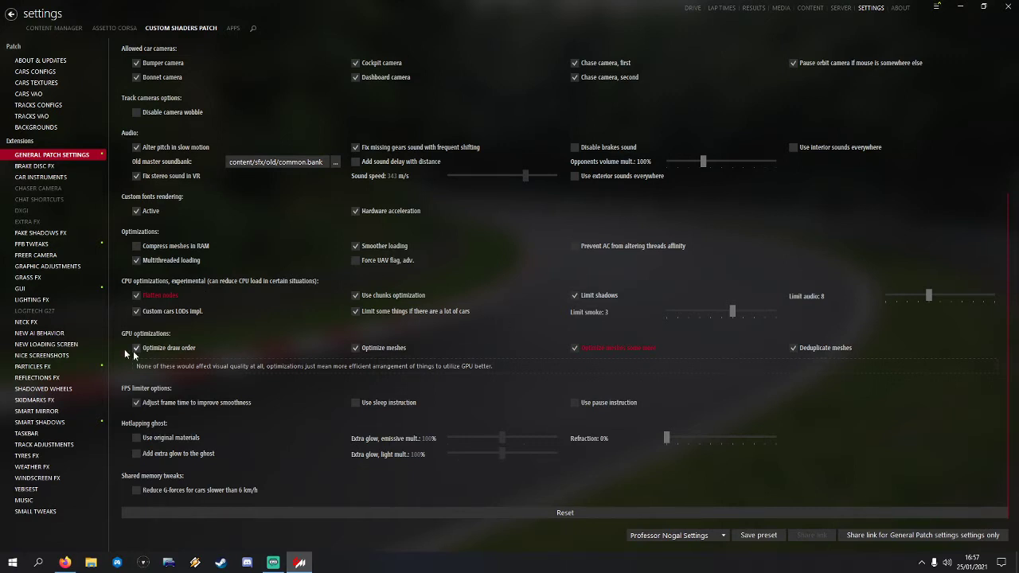
pyautogui.click(49, 367)
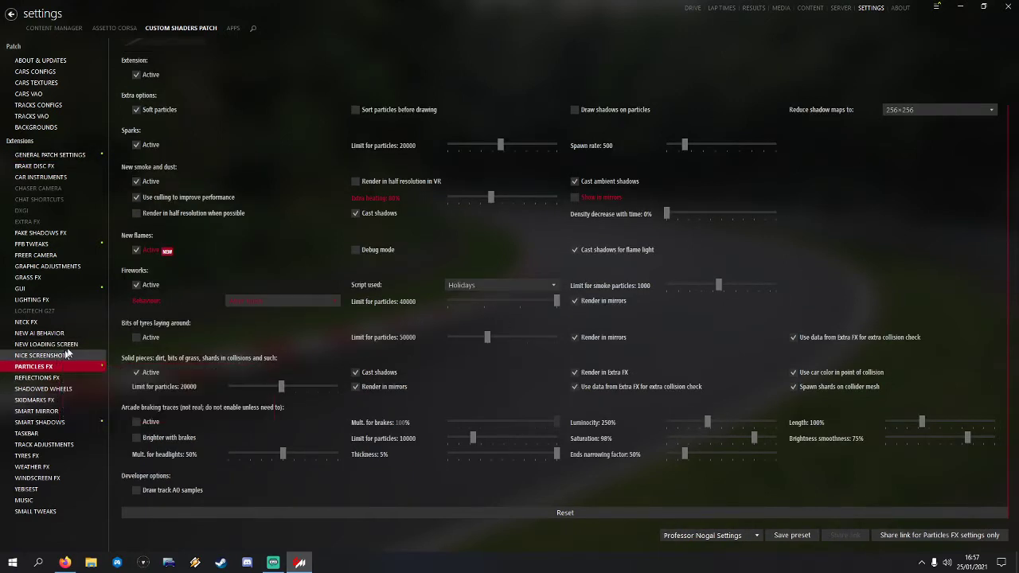
pyautogui.click(47, 389)
pyautogui.click(63, 423)
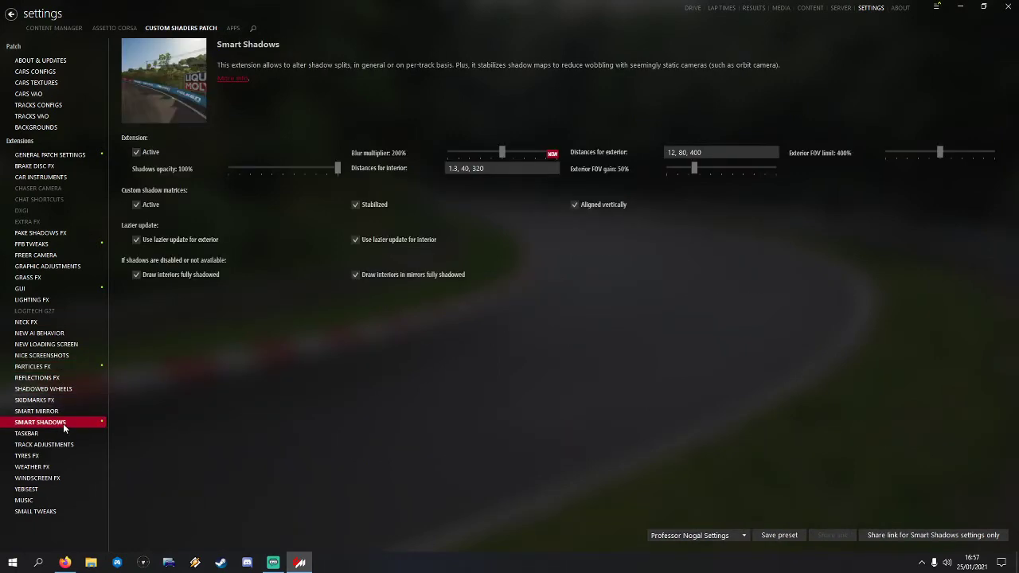
pyautogui.click(44, 243)
pyautogui.click(48, 254)
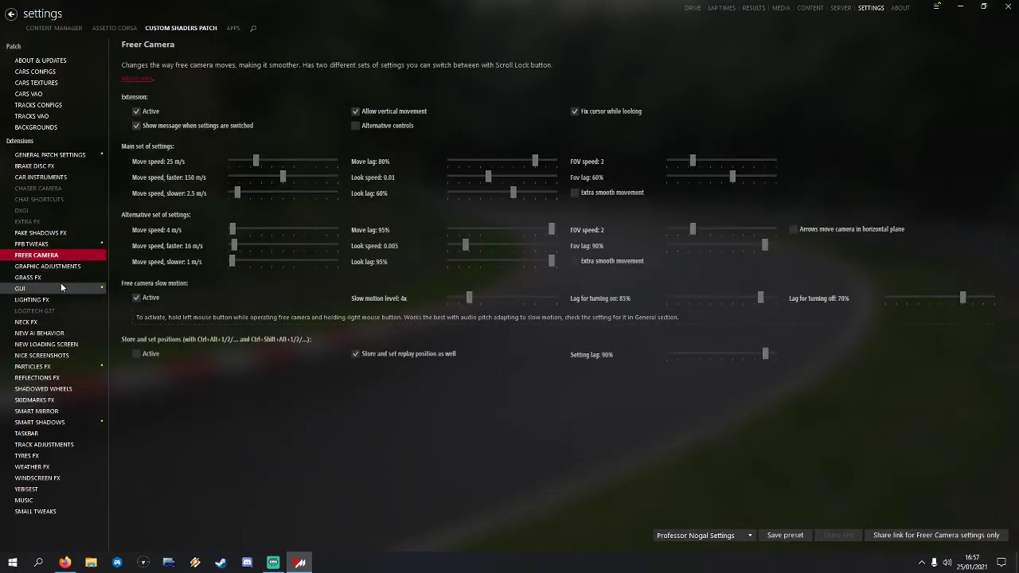
pyautogui.click(61, 287)
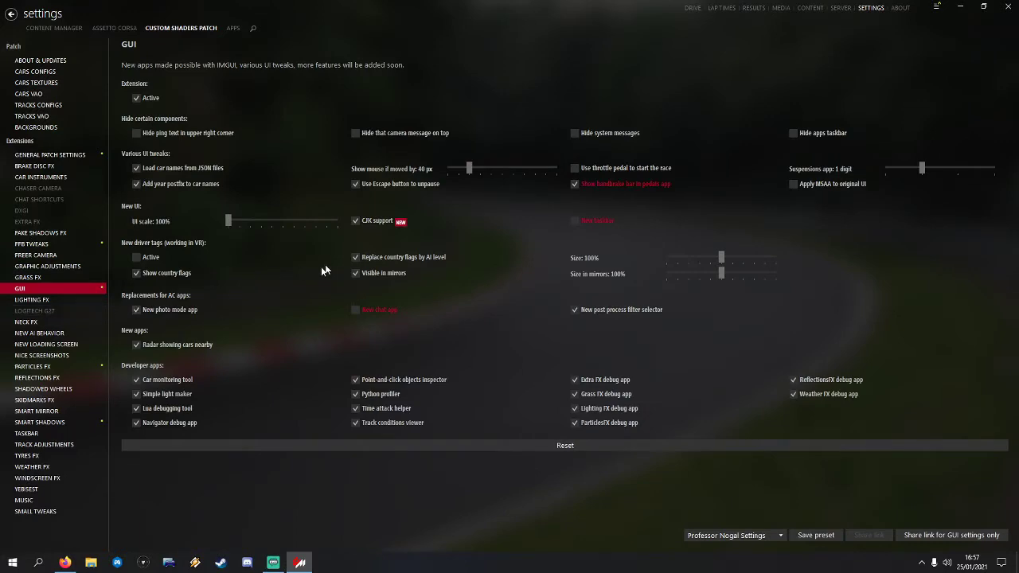
pyautogui.click(50, 156)
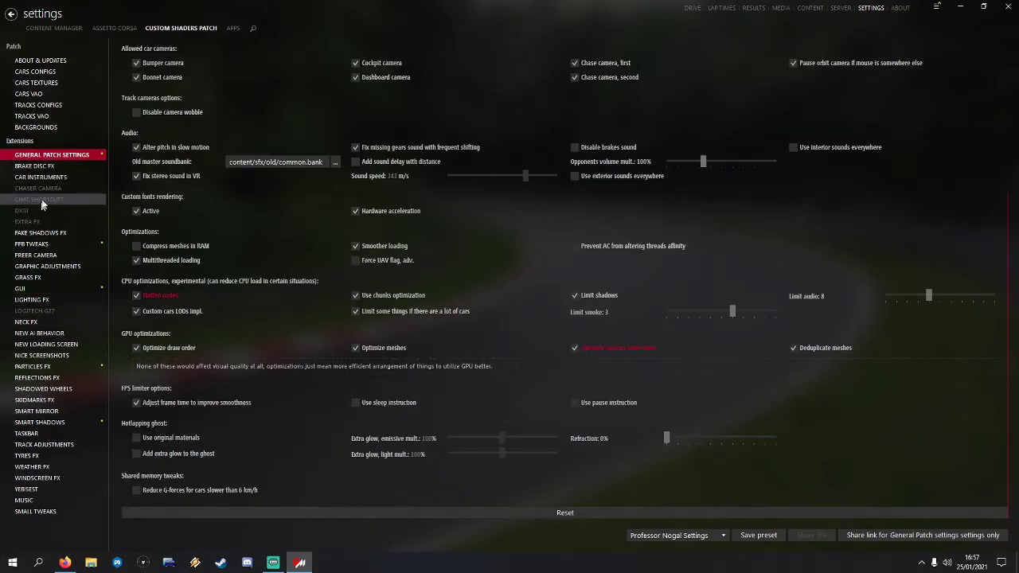
pyautogui.click(39, 60)
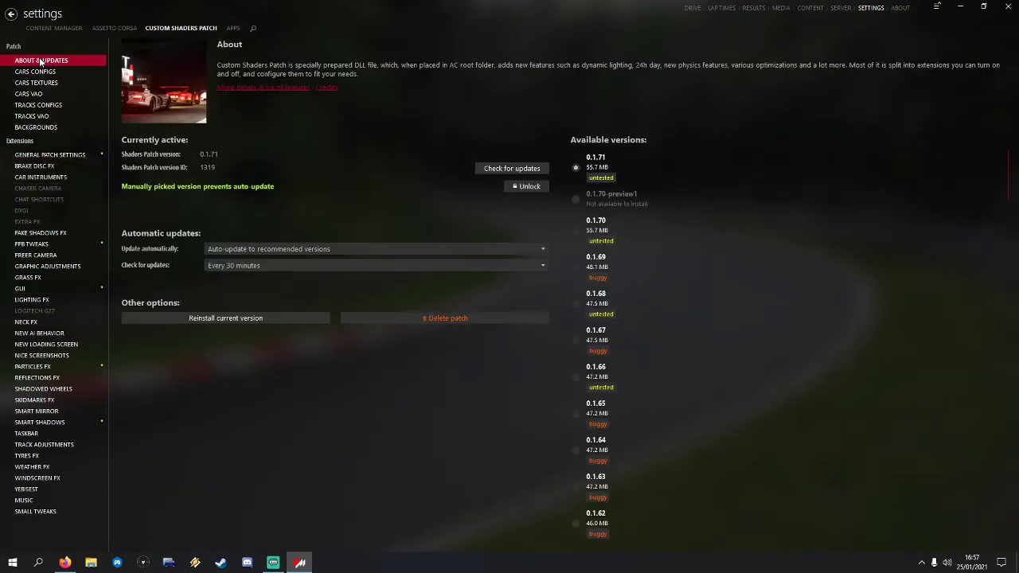
pyautogui.click(126, 28)
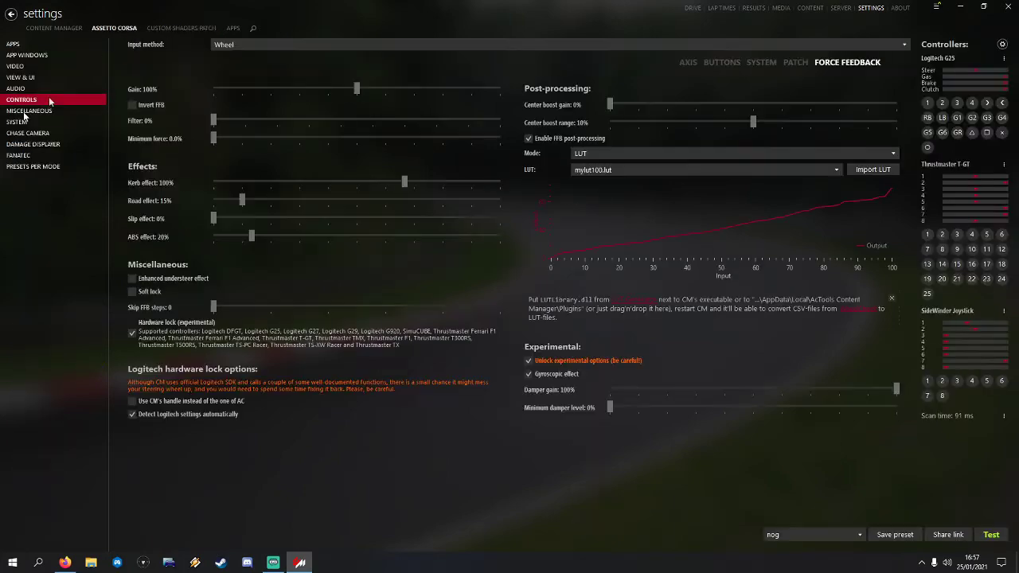
pyautogui.click(181, 28)
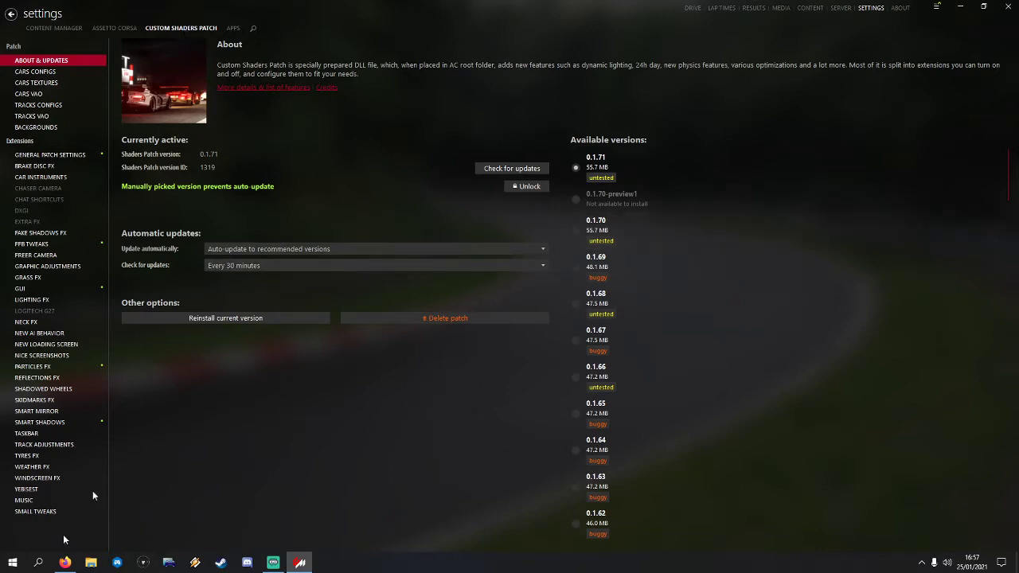
# - In Firefox, search for "sol 2.0 assetto" and open the Sol page on RaceDepartment
pyautogui.click(64, 562)
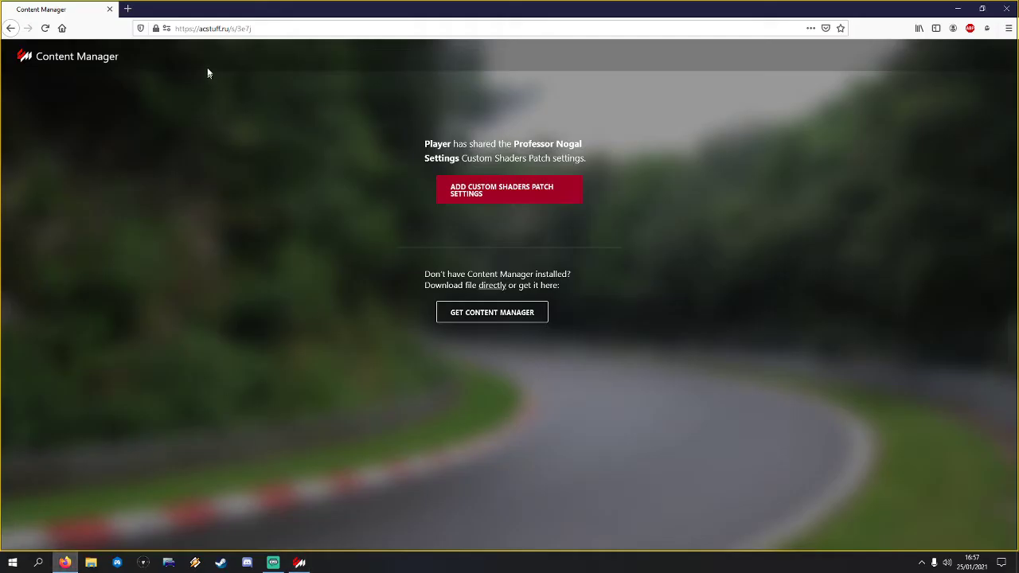
pyautogui.click(253, 22)
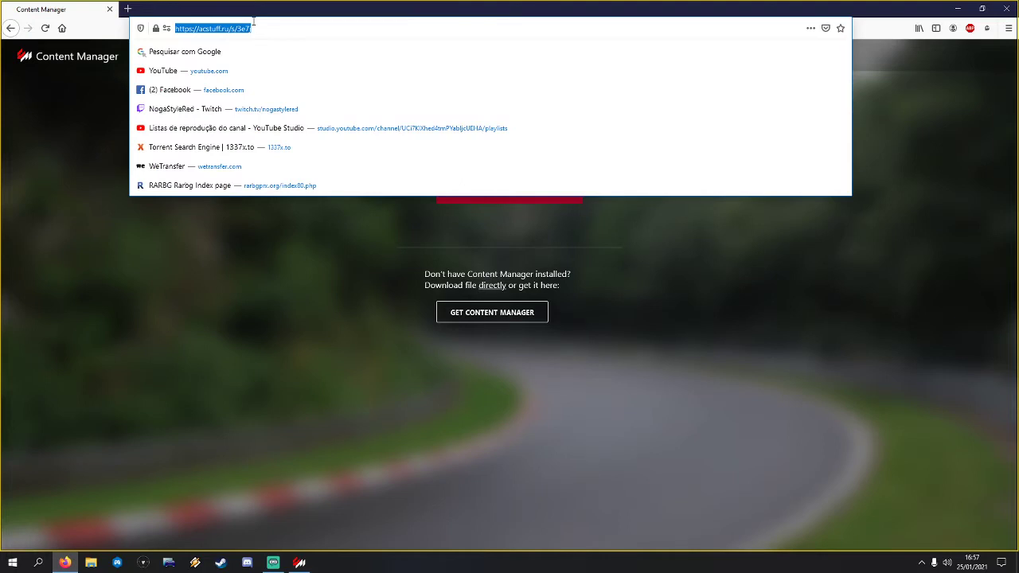
pyautogui.write('sol')
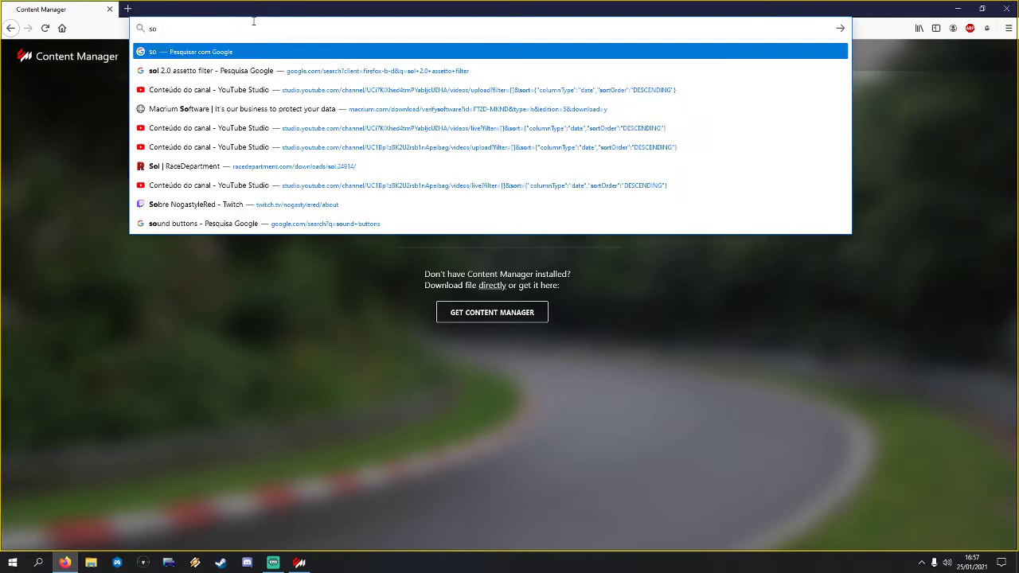
pyautogui.press('Down')
pyautogui.press('Down')
pyautogui.press('Down')
pyautogui.press('Return')
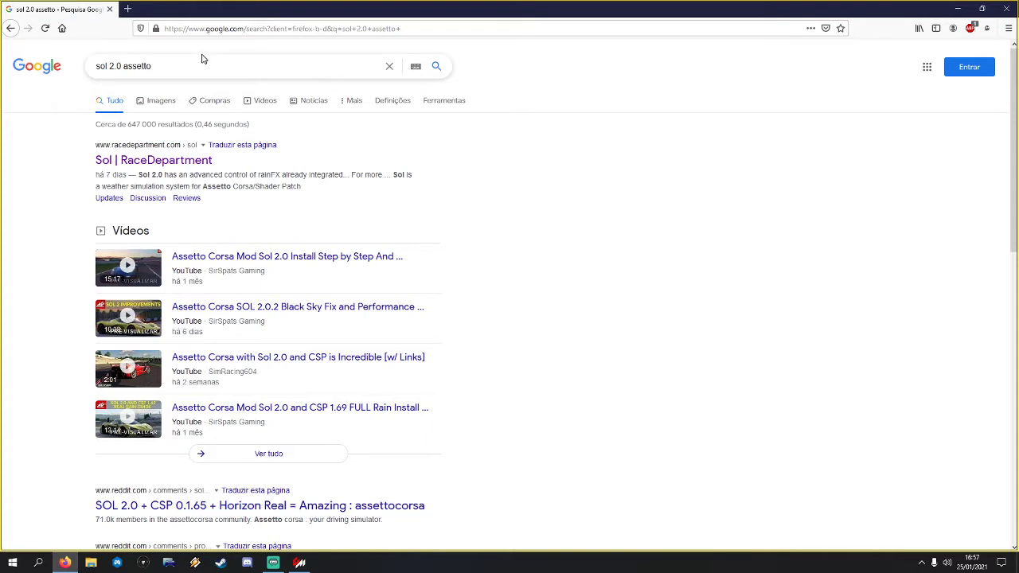
pyautogui.click(157, 161)
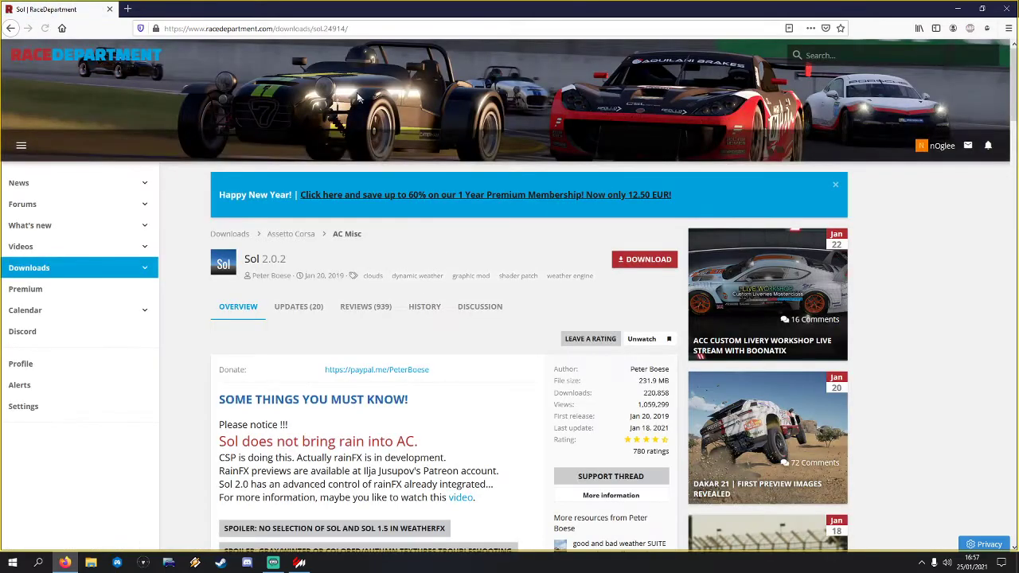
# - Copy the web address of the Sol download page
pyautogui.click(321, 28)
pyautogui.rightClick(321, 29)
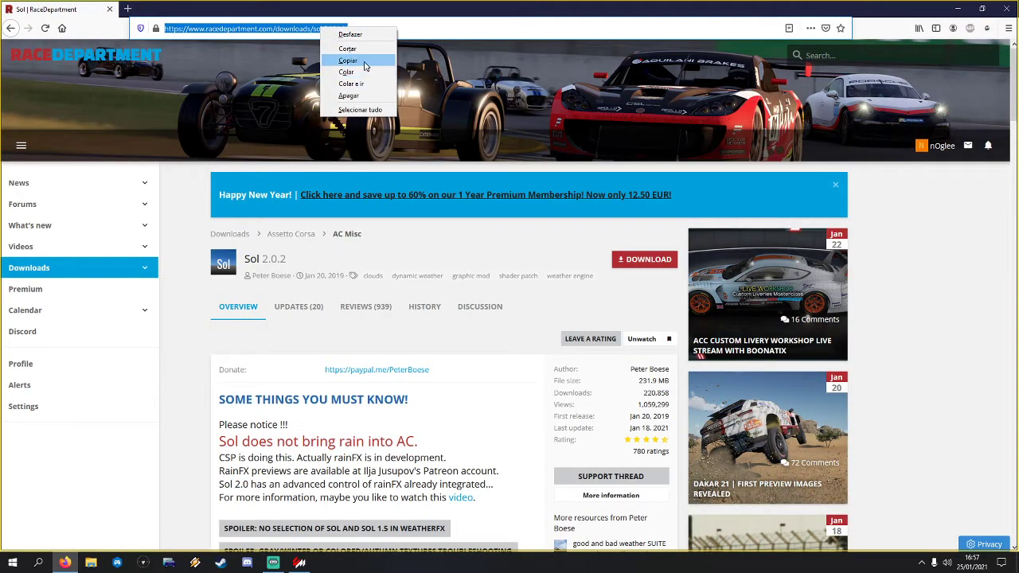
pyautogui.click(348, 60)
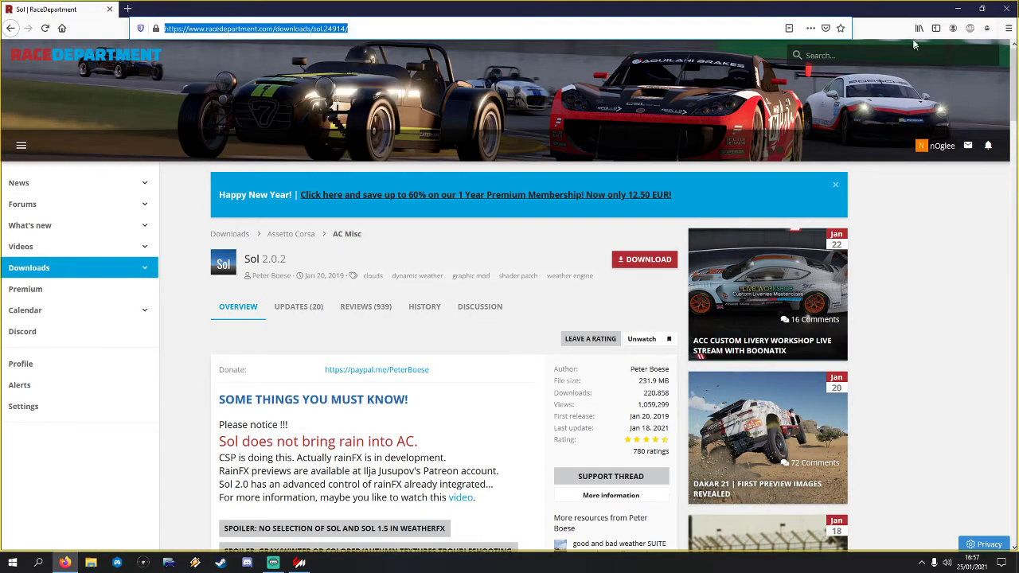
# - Read the notices, troubleshooting topics and manual installation note on the Sol overview page
pyautogui.scroll(-3, 336, 289)
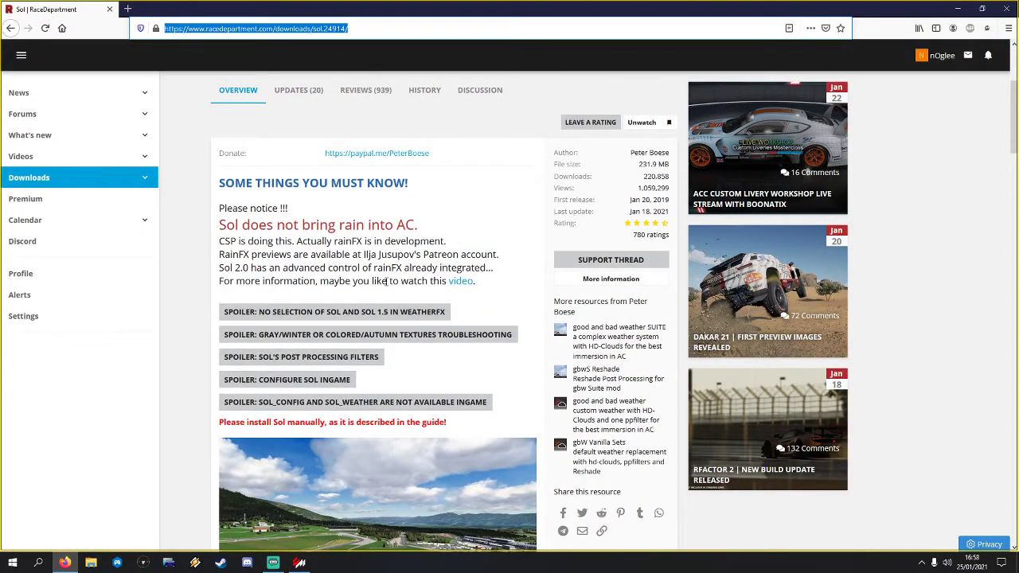
pyautogui.scroll(-1, 403, 281)
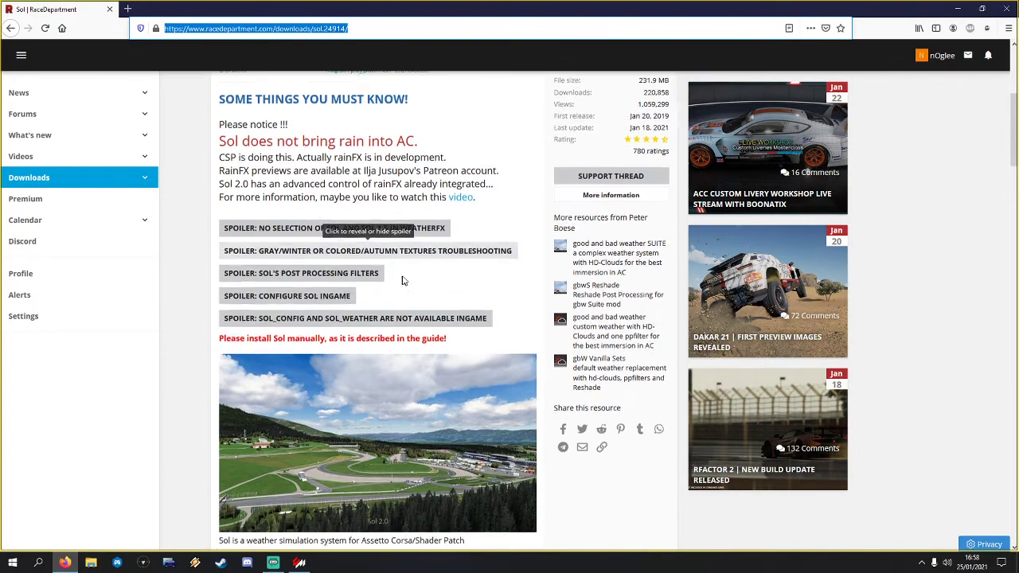
pyautogui.scroll(-2, 403, 280)
pyautogui.scroll(2, 445, 310)
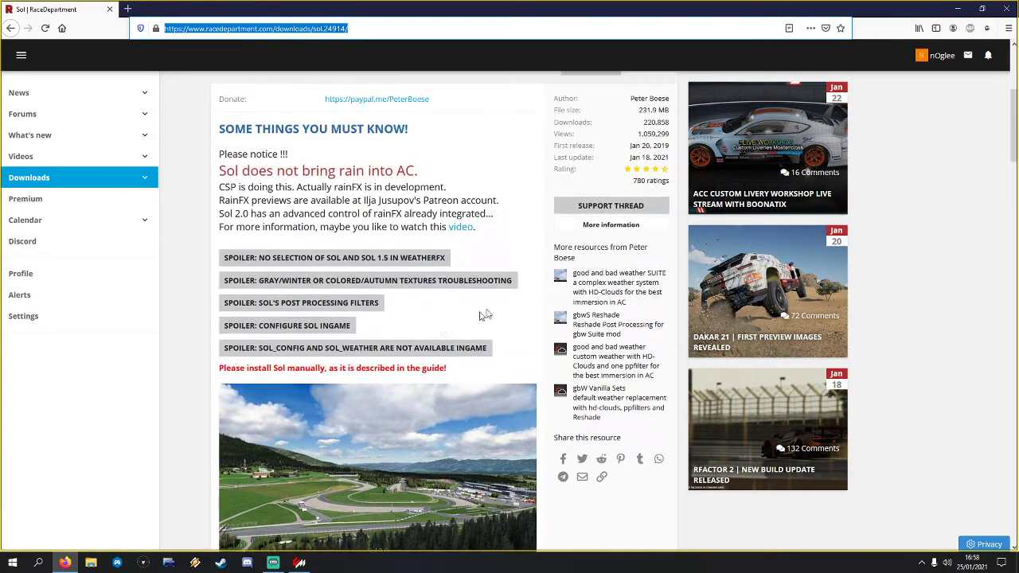
pyautogui.click(307, 190)
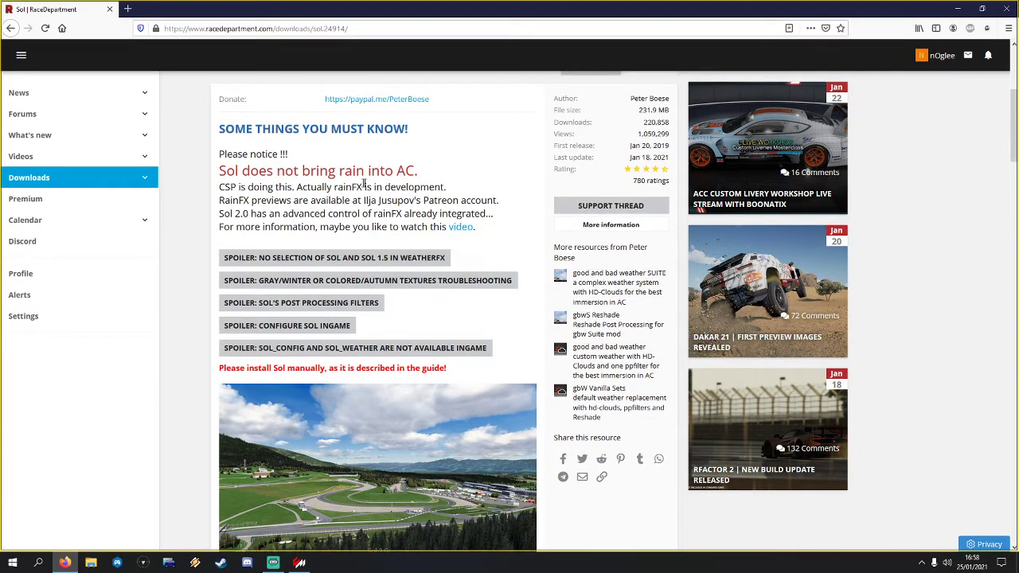
pyautogui.scroll(-1, 412, 229)
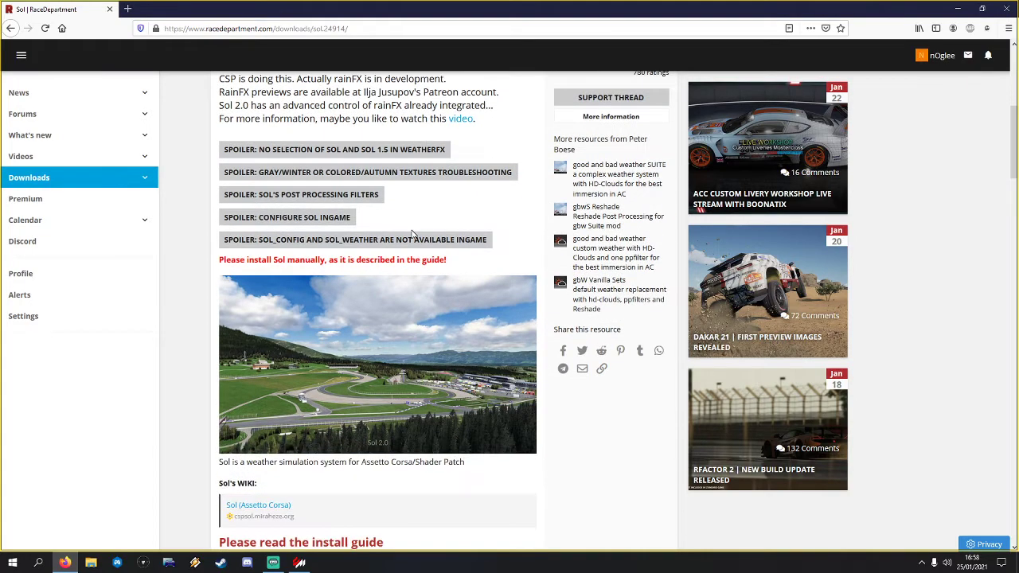
pyautogui.scroll(3, 411, 233)
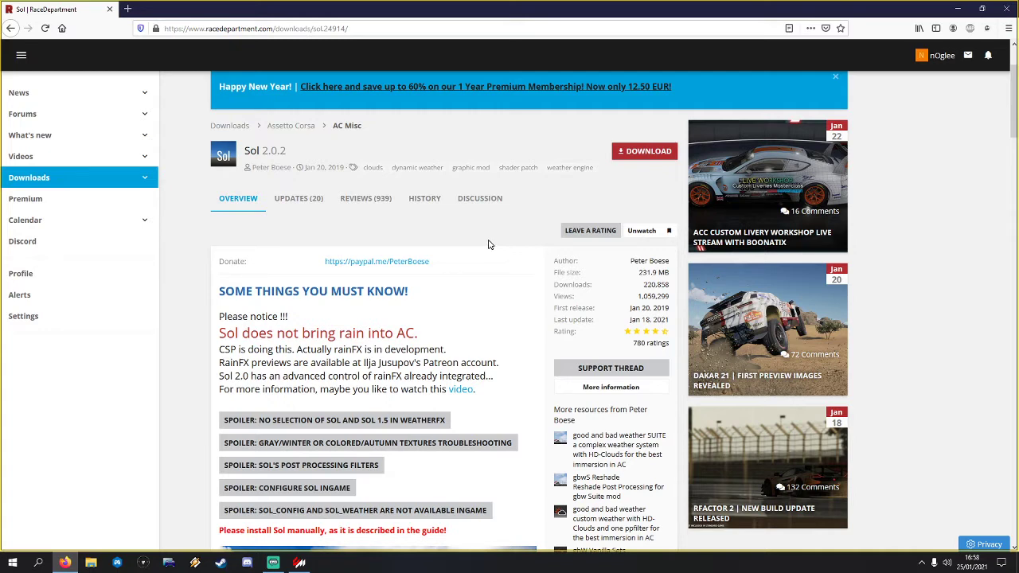
# - View the download prompt for Sol__2_0_2.zip without saving the file, and return to the desktop
pyautogui.click(654, 156)
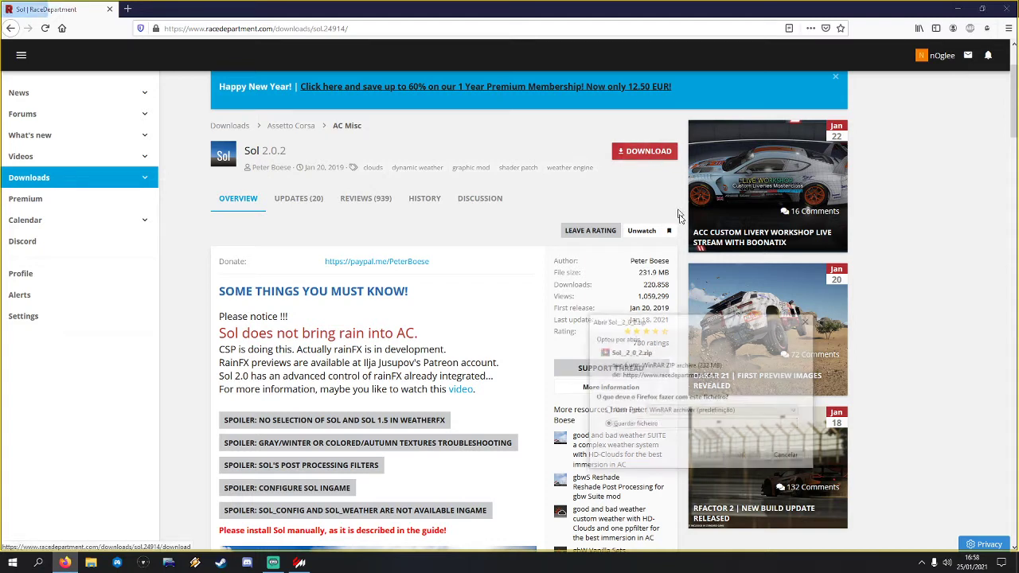
pyautogui.click(791, 456)
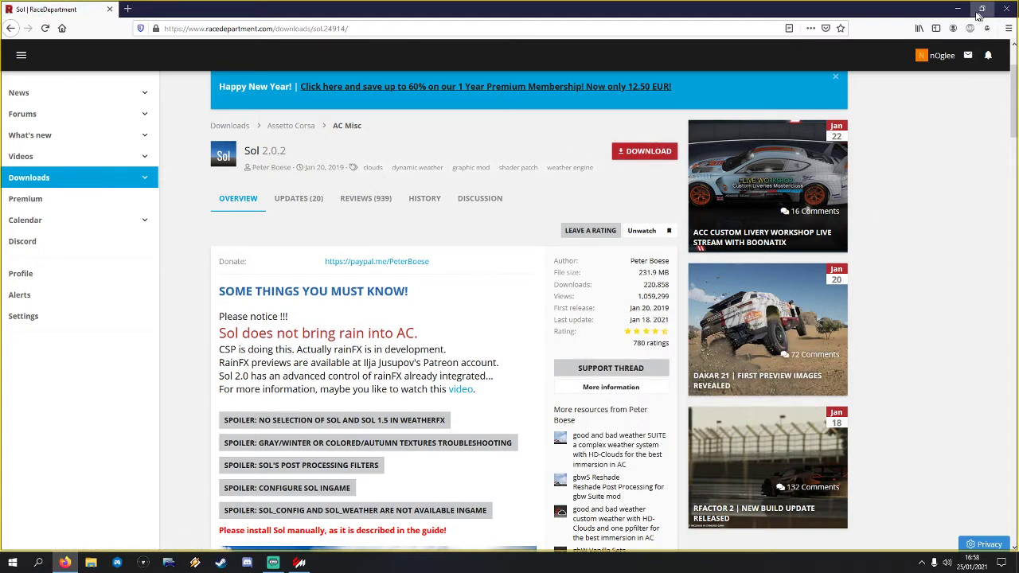
pyautogui.click(957, 9)
pyautogui.click(958, 6)
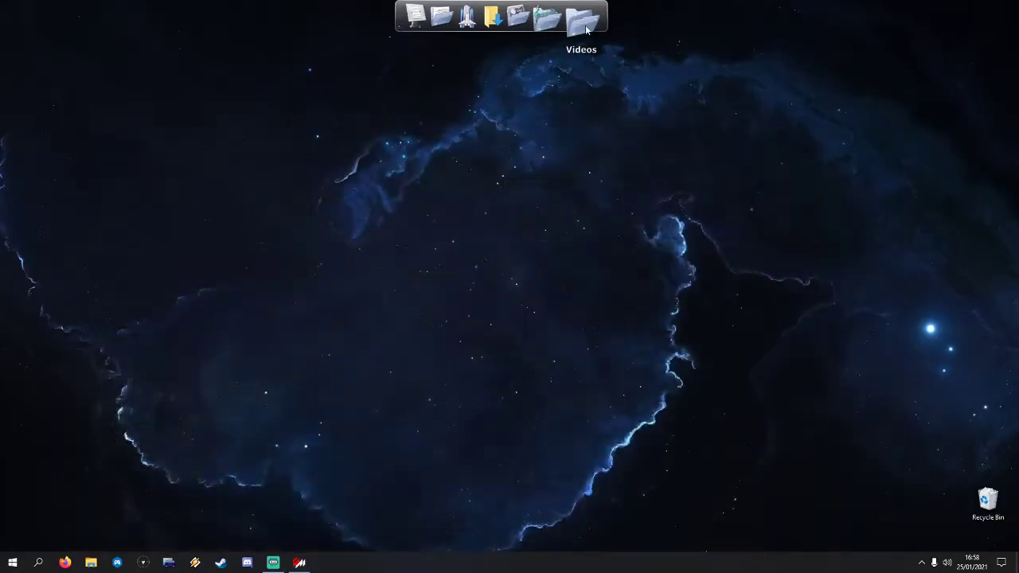
# - Look at the contents of the MODS folder inside Sol__2_0_2.zip in Downloads, and close the archive
pyautogui.click(508, 18)
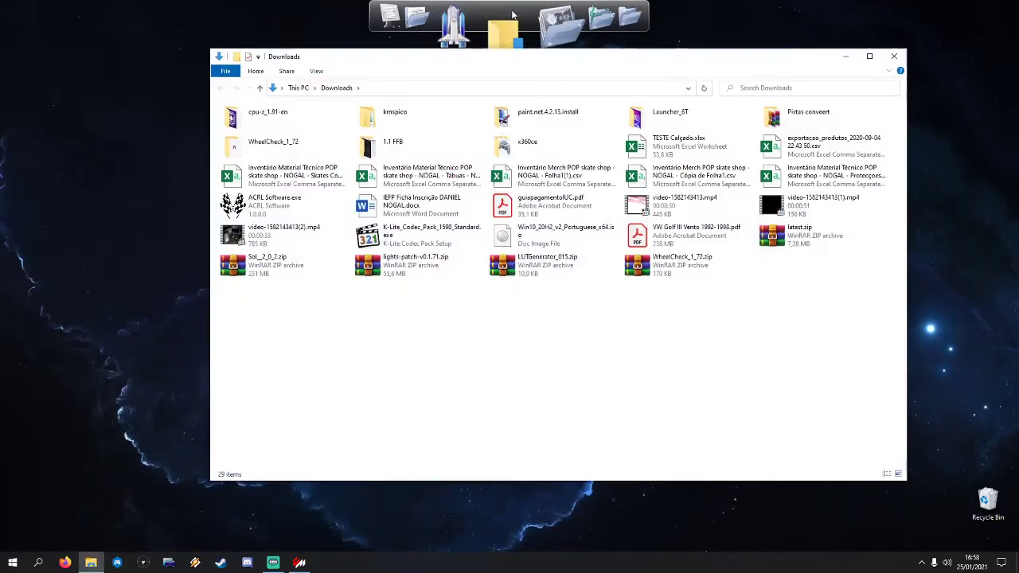
pyautogui.doubleClick(307, 272)
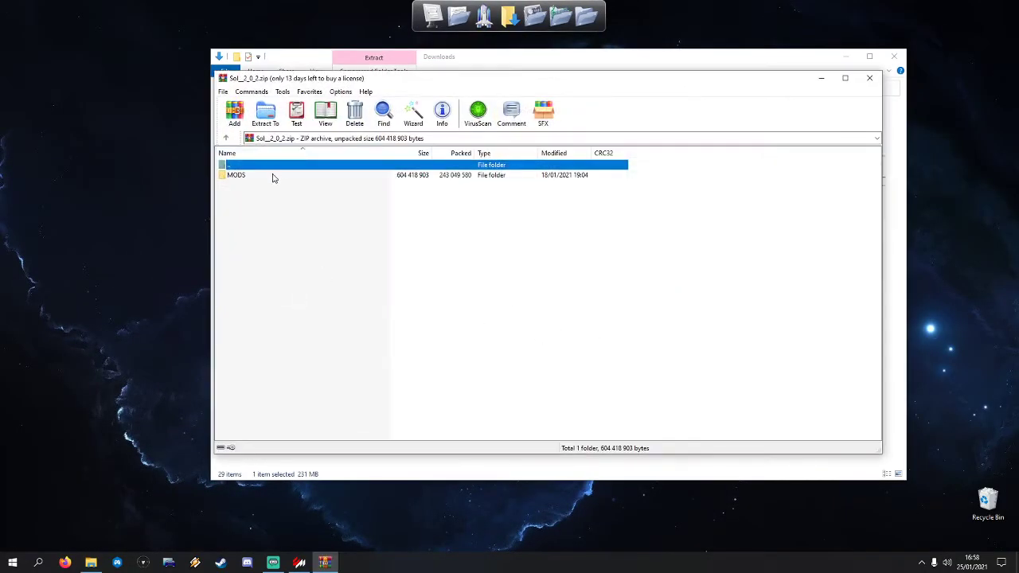
pyautogui.doubleClick(273, 176)
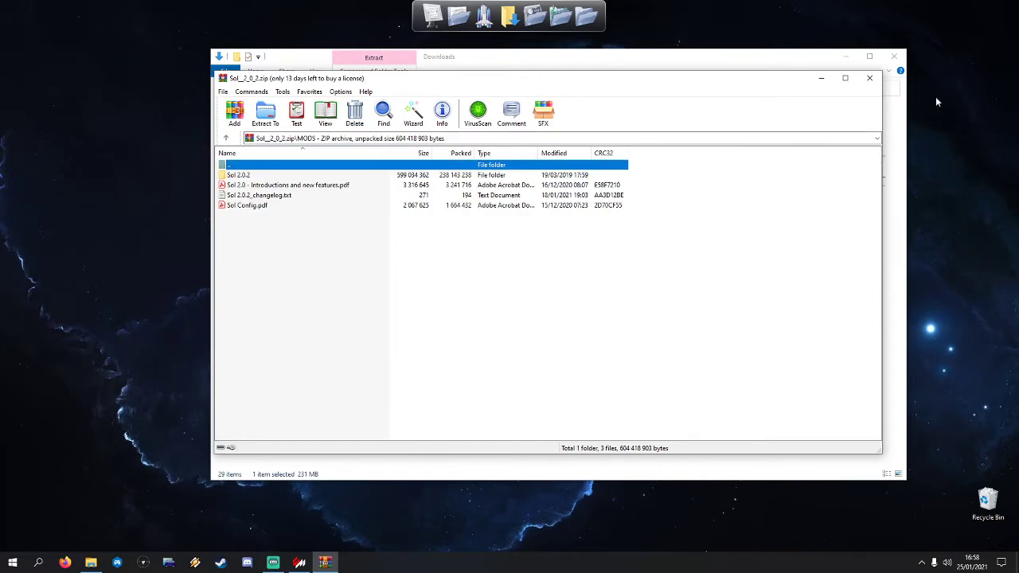
pyautogui.click(869, 78)
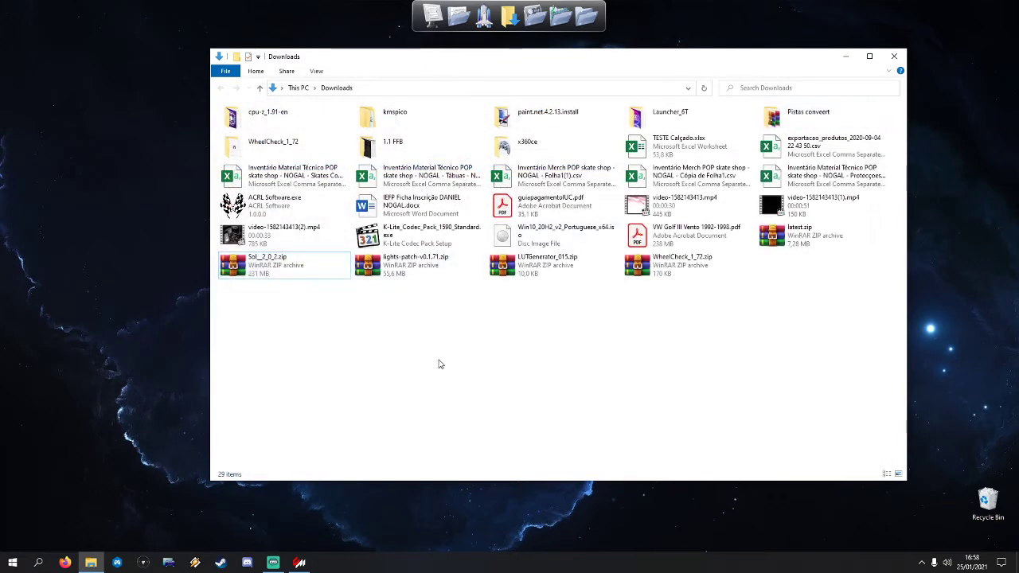
# - Reopen Sol__2_0_2.zip, select everything in its MODS\Sol 2.0.2 folder, and close the Downloads window
pyautogui.doubleClick(287, 271)
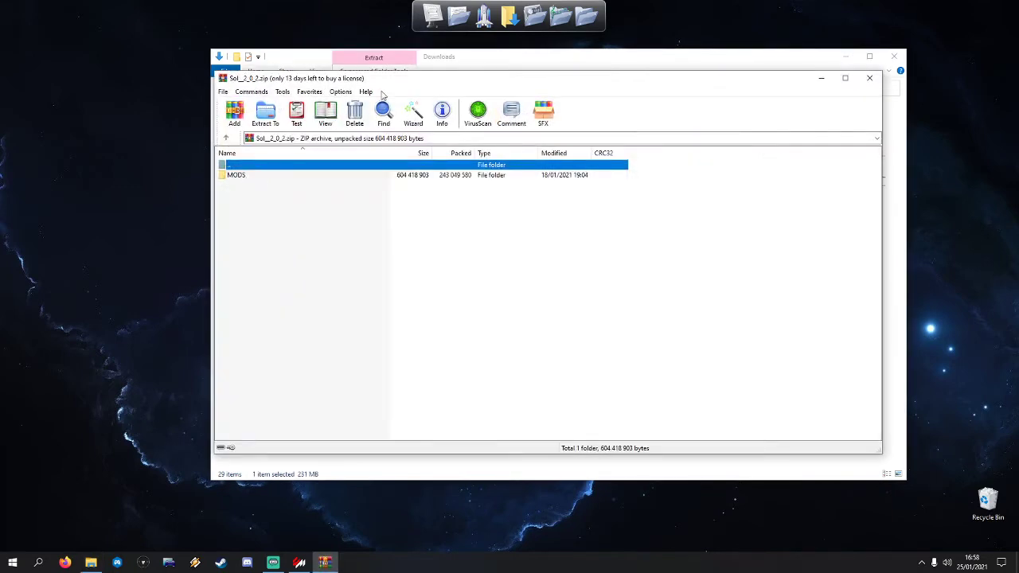
pyautogui.moveTo(389, 85); pyautogui.dragTo(454, 75)
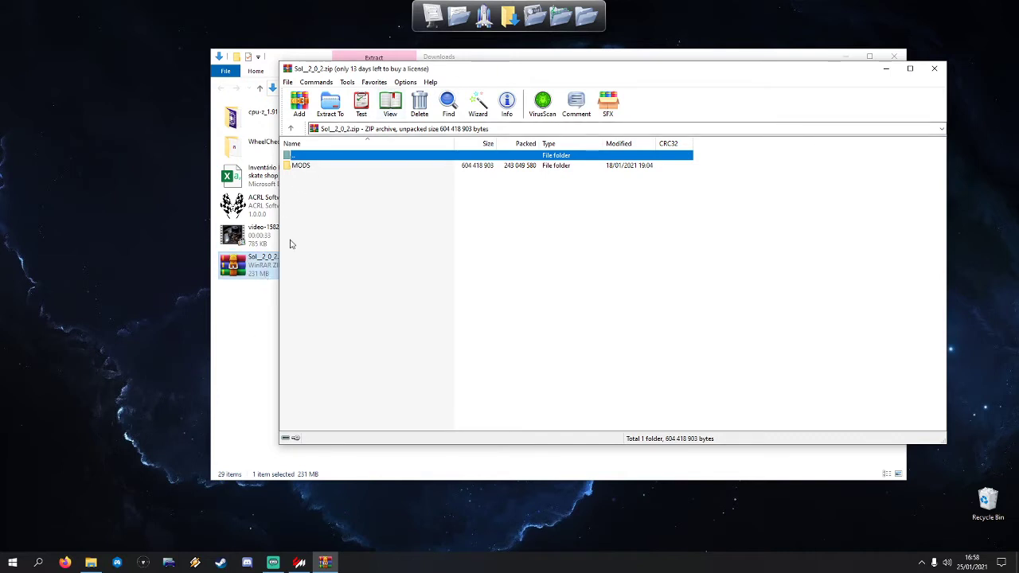
pyautogui.doubleClick(319, 166)
pyautogui.doubleClick(328, 168)
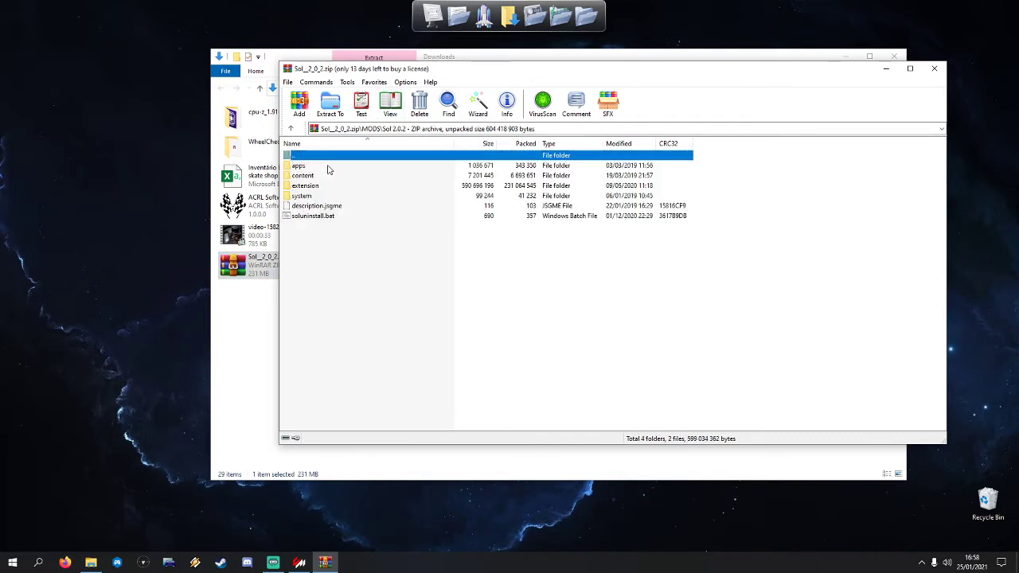
pyautogui.moveTo(382, 248); pyautogui.dragTo(293, 161)
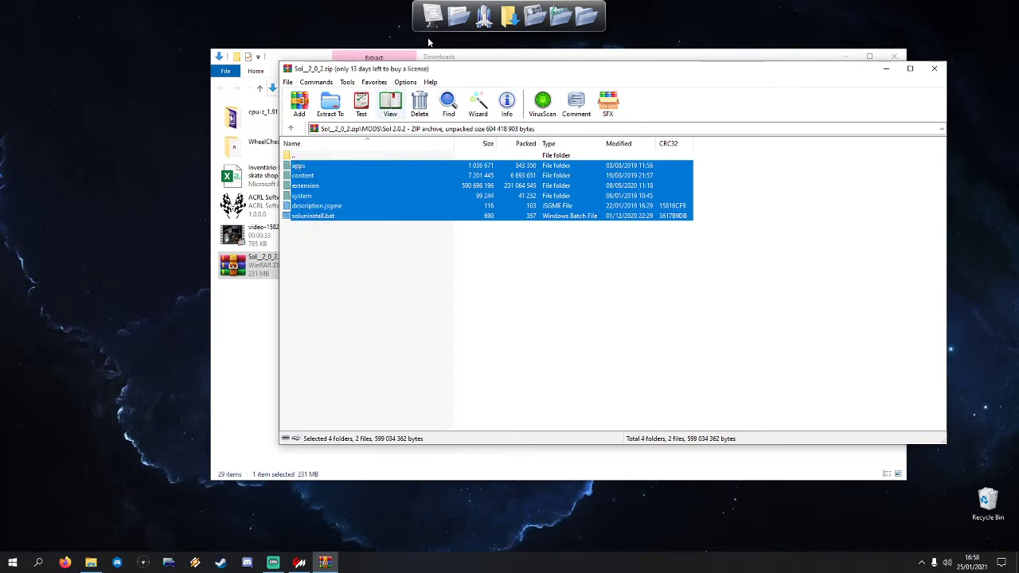
pyautogui.click(893, 55)
# - Open the Assetto Corsa installation folder at C:\Program Files (x86)\Steam\steamapps\common\assettocorsa
pyautogui.click(435, 14)
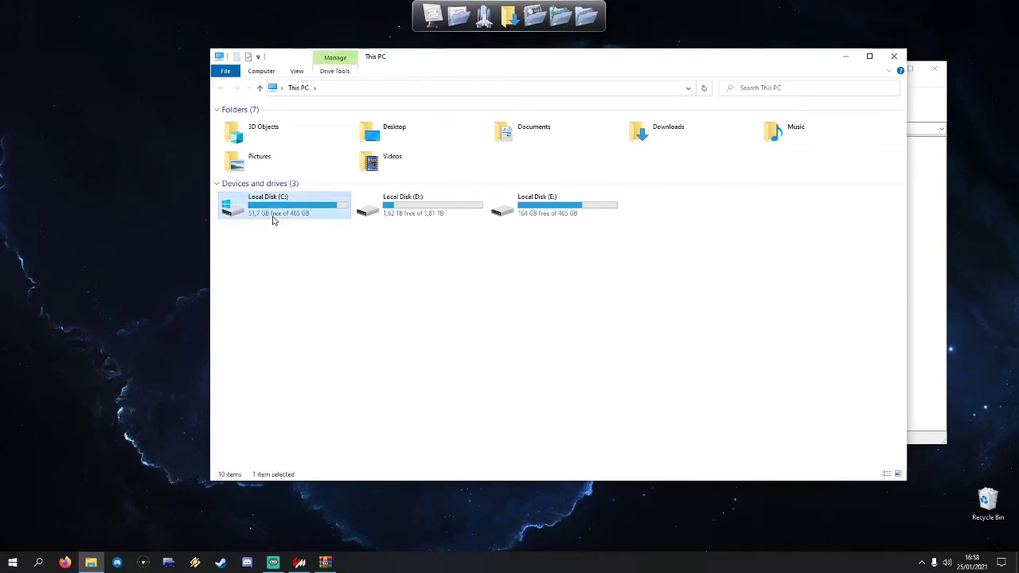
pyautogui.doubleClick(273, 217)
pyautogui.doubleClick(402, 148)
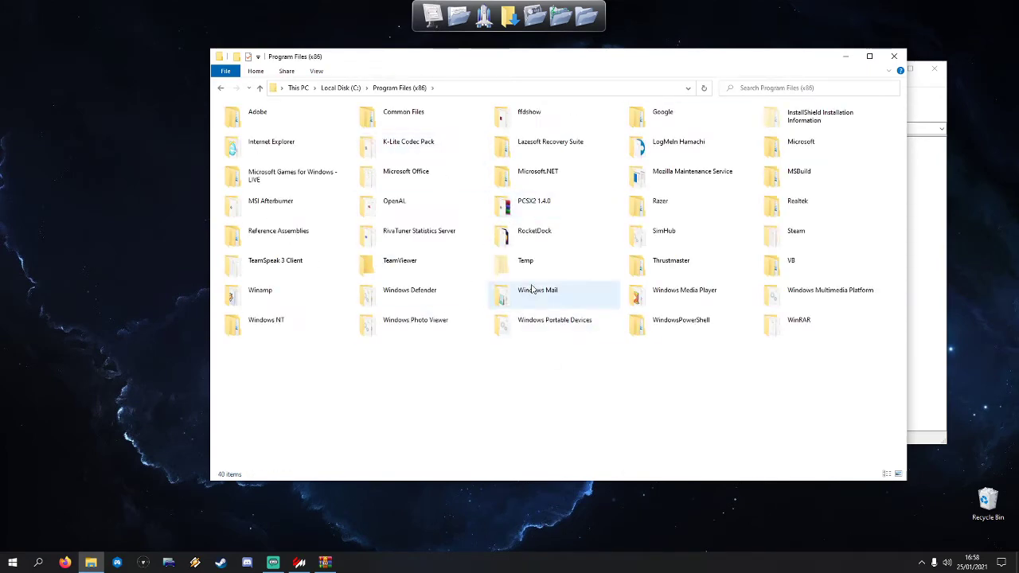
pyautogui.doubleClick(806, 230)
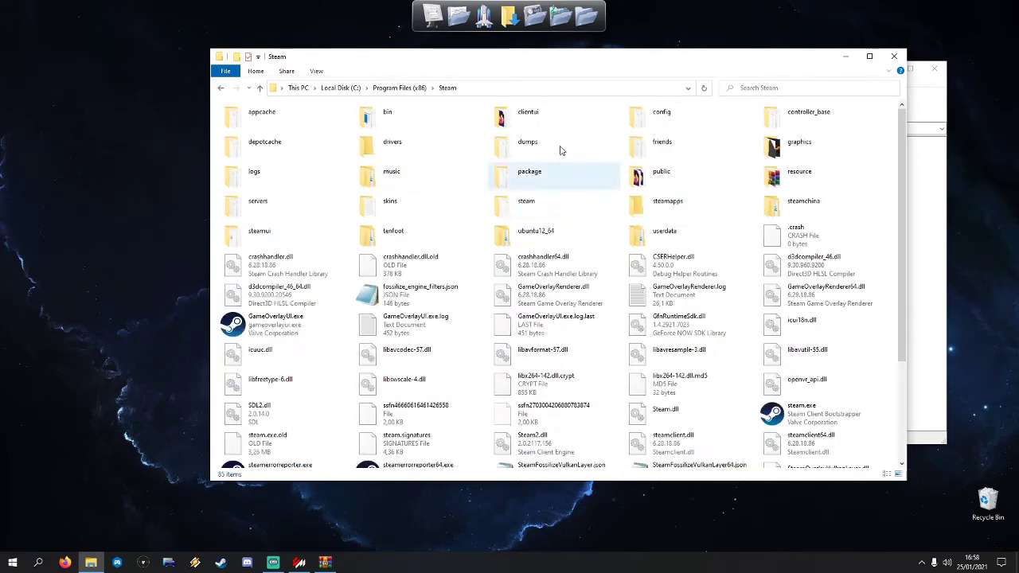
pyautogui.doubleClick(671, 209)
pyautogui.doubleClick(282, 125)
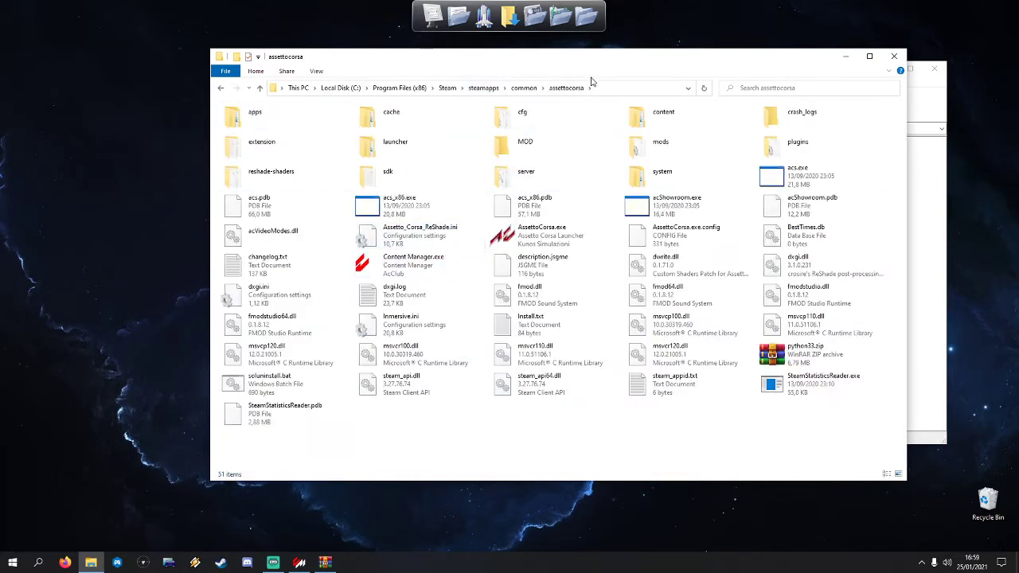
# - Extract all the contents of the Sol 2.0.2 archive folder into the assettocorsa folder, replacing the existing files
pyautogui.moveTo(603, 61); pyautogui.dragTo(853, 94)
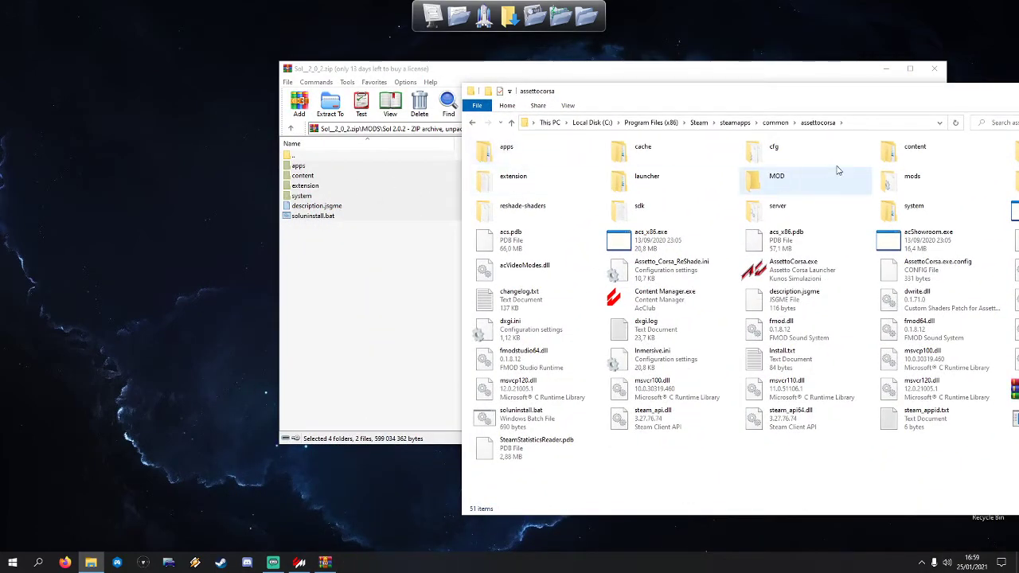
pyautogui.moveTo(669, 96); pyautogui.dragTo(597, 88)
pyautogui.click(324, 234)
pyautogui.hotkey('ctrl', 'a')
pyautogui.moveTo(312, 216); pyautogui.dragTo(466, 472)
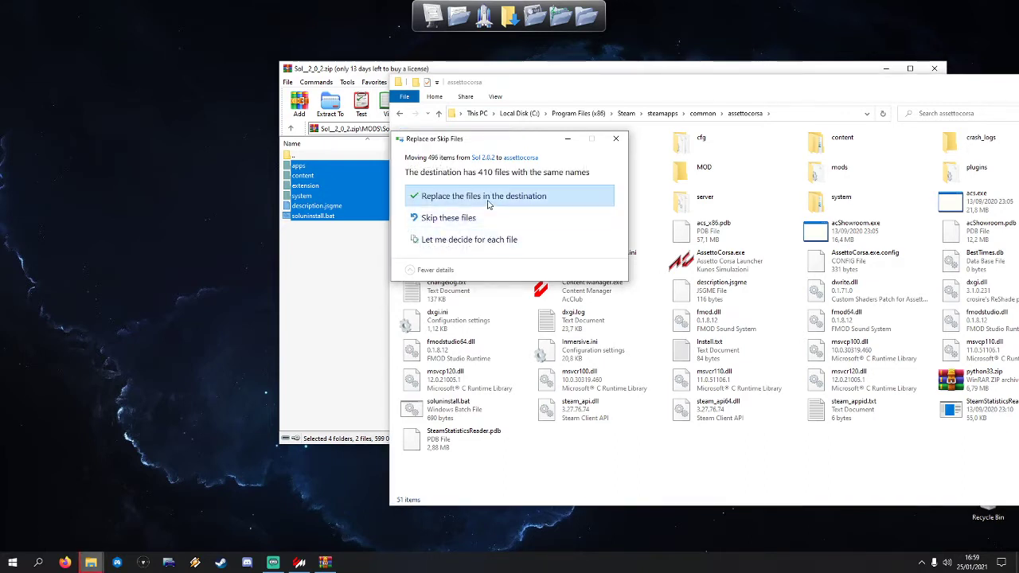
pyautogui.click(488, 204)
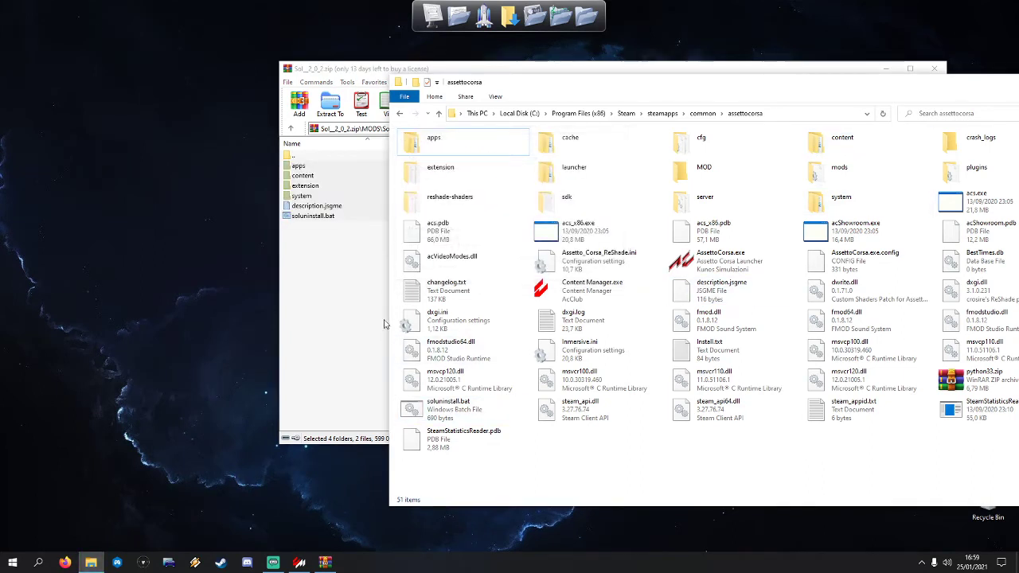
# - Close the Sol archive and the assettocorsa folder window
pyautogui.click(341, 303)
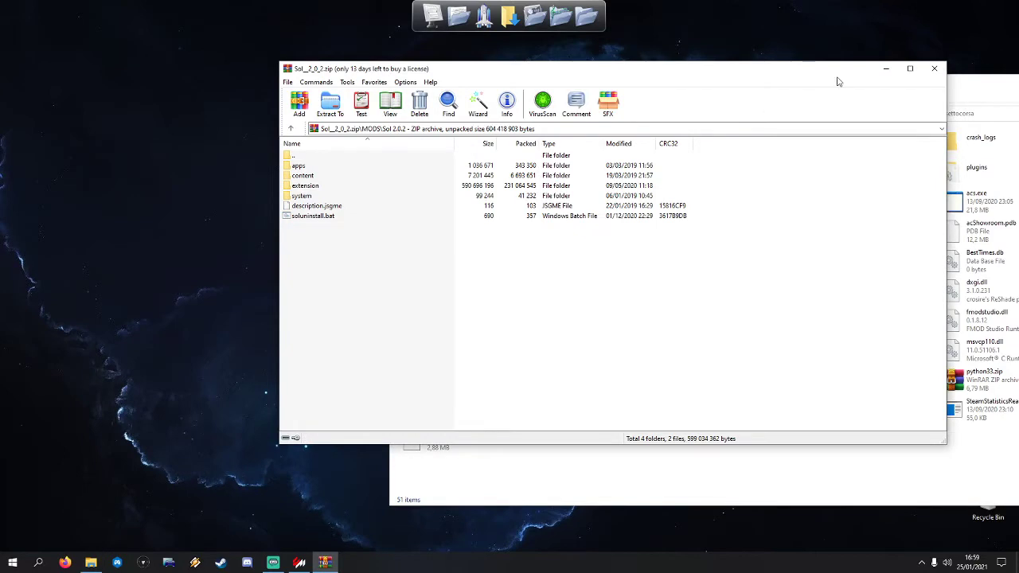
pyautogui.click(934, 69)
pyautogui.moveTo(713, 81); pyautogui.dragTo(519, 61)
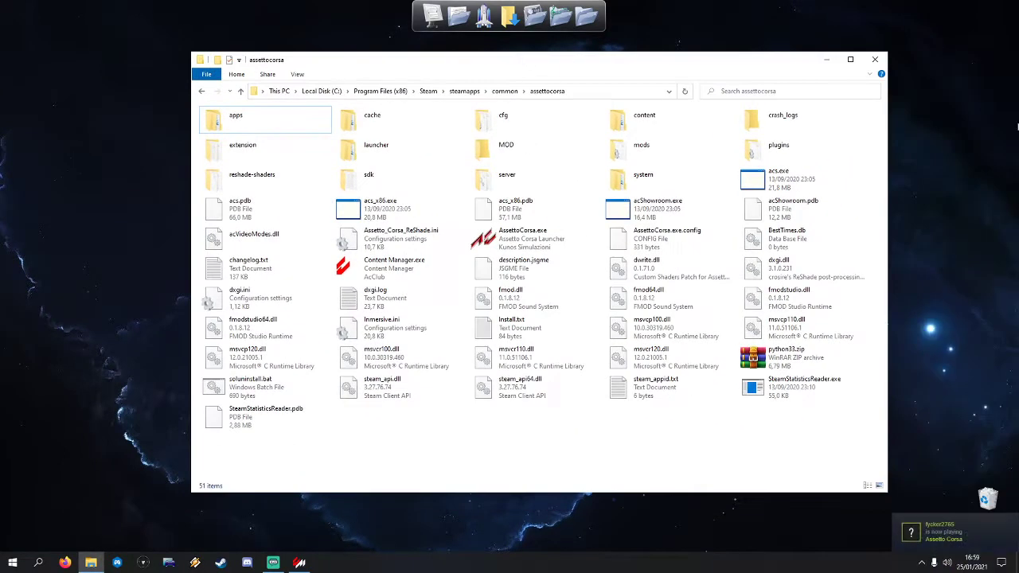
pyautogui.click(875, 60)
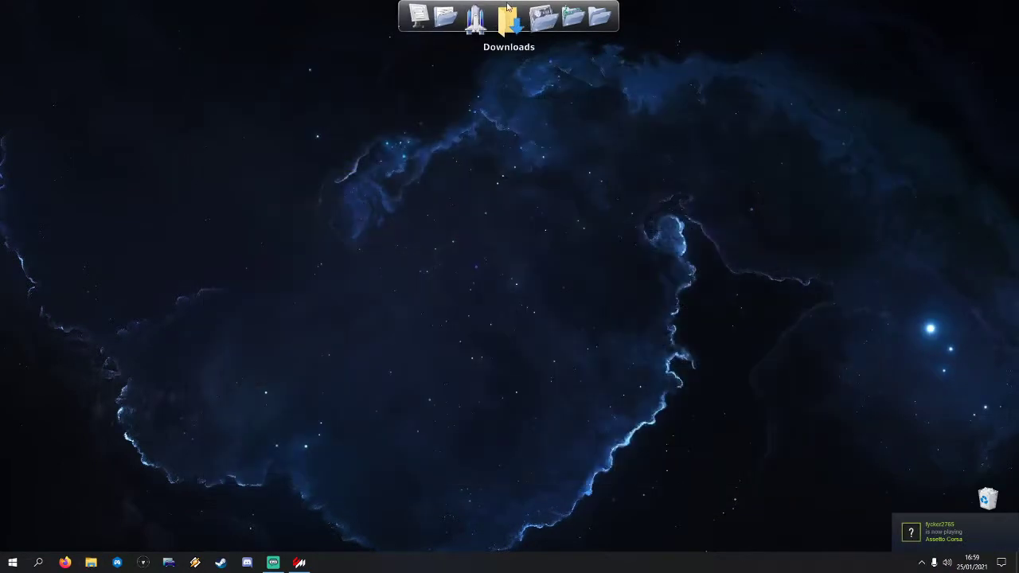
# - Restart Content Manager by closing it and launching Content Manager.exe from the Links folder
pyautogui.click(299, 562)
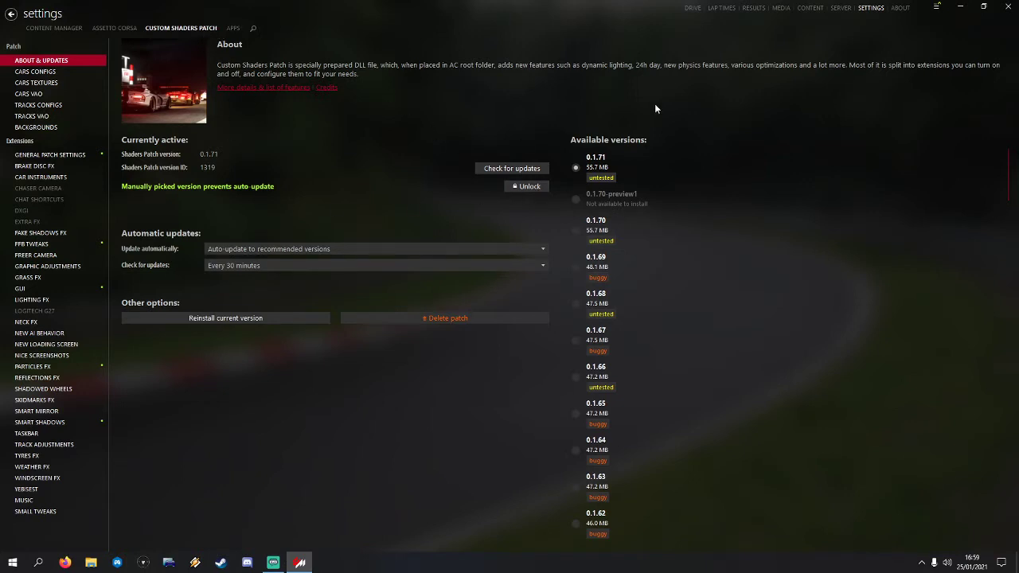
pyautogui.click(1008, 7)
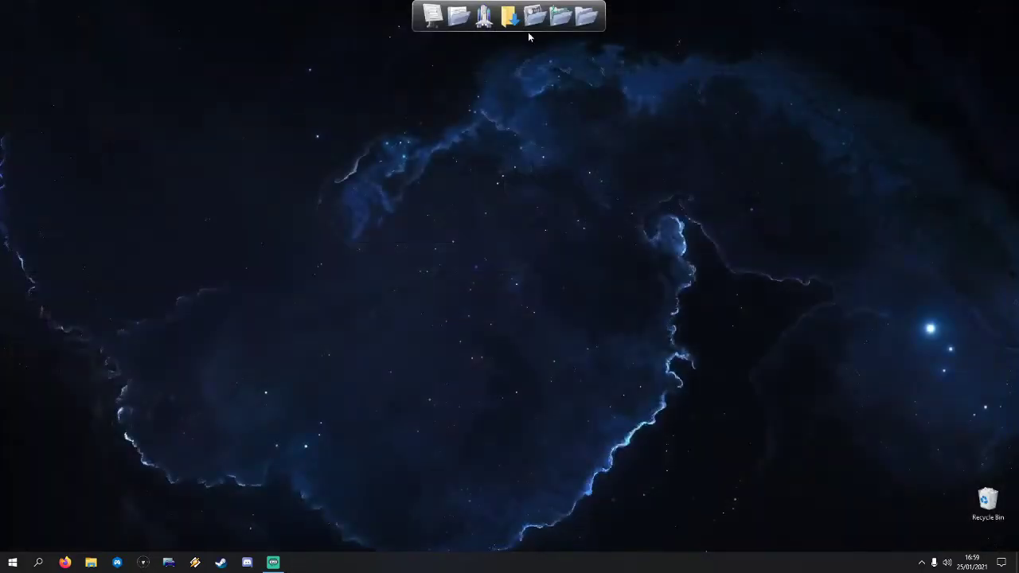
pyautogui.click(478, 30)
pyautogui.click(454, 119)
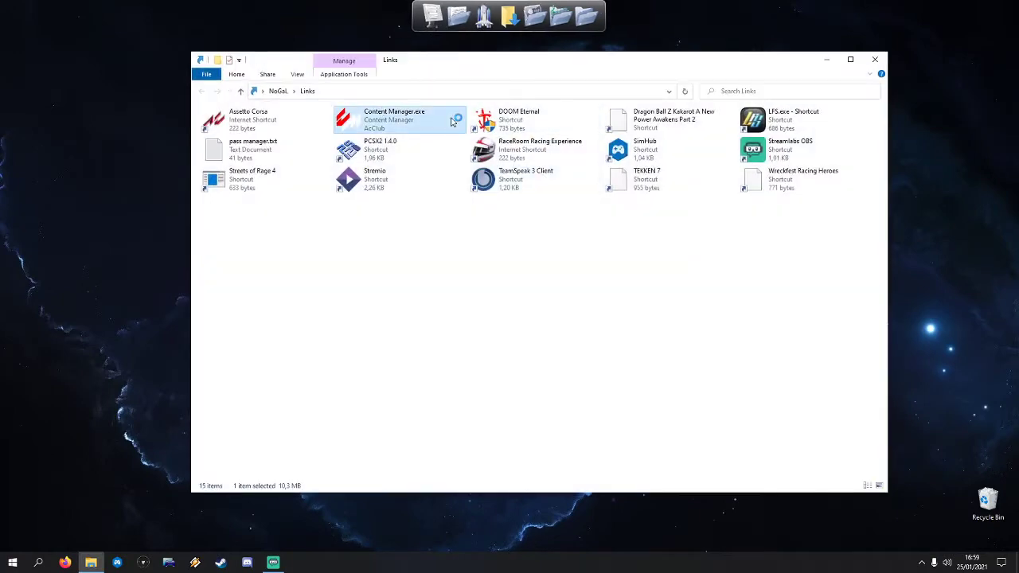
pyautogui.press('Return')
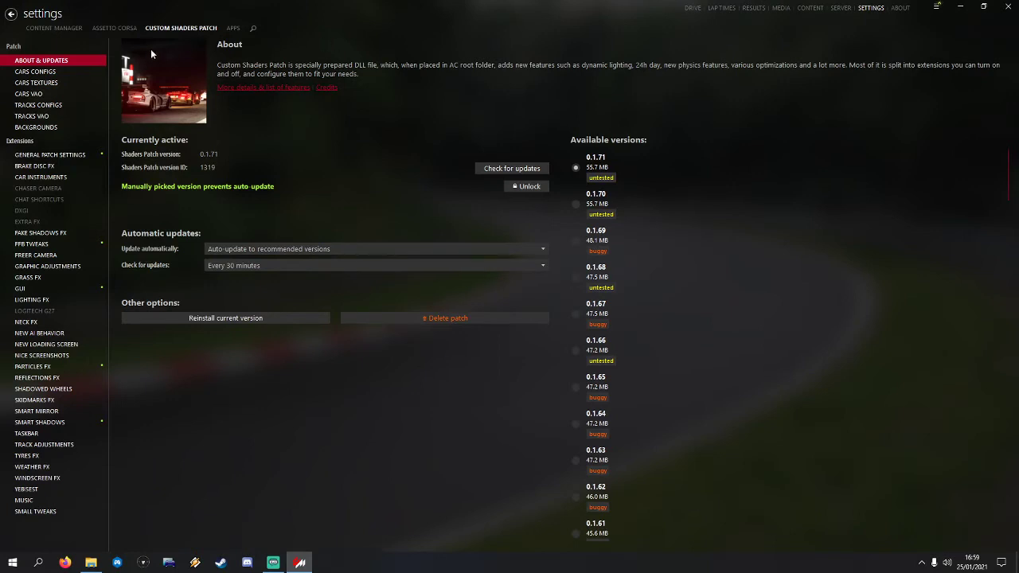
# - View the online server list, and check whether the Sol apps are activated in the Assetto Corsa apps settings
pyautogui.click(693, 9)
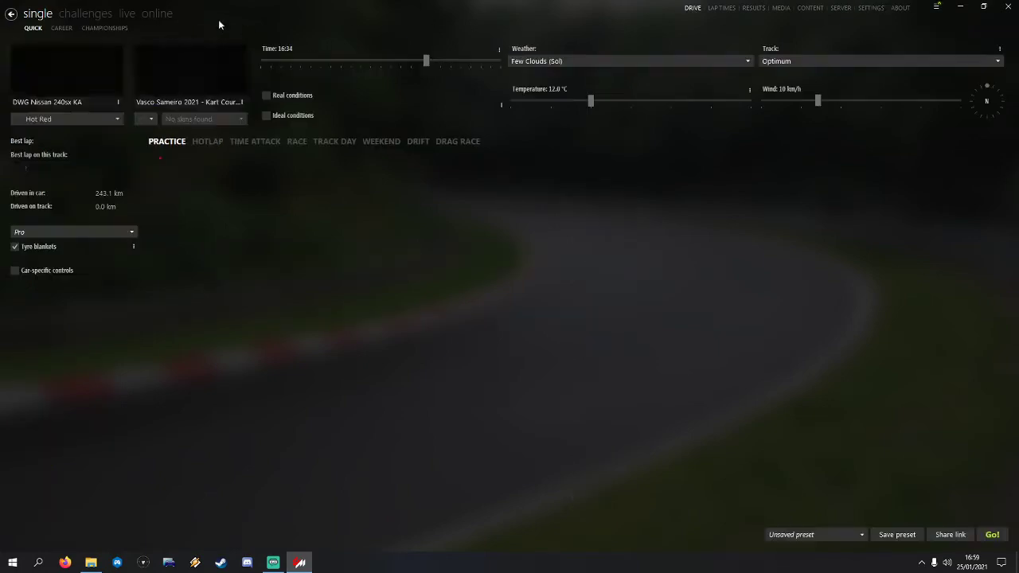
pyautogui.click(155, 14)
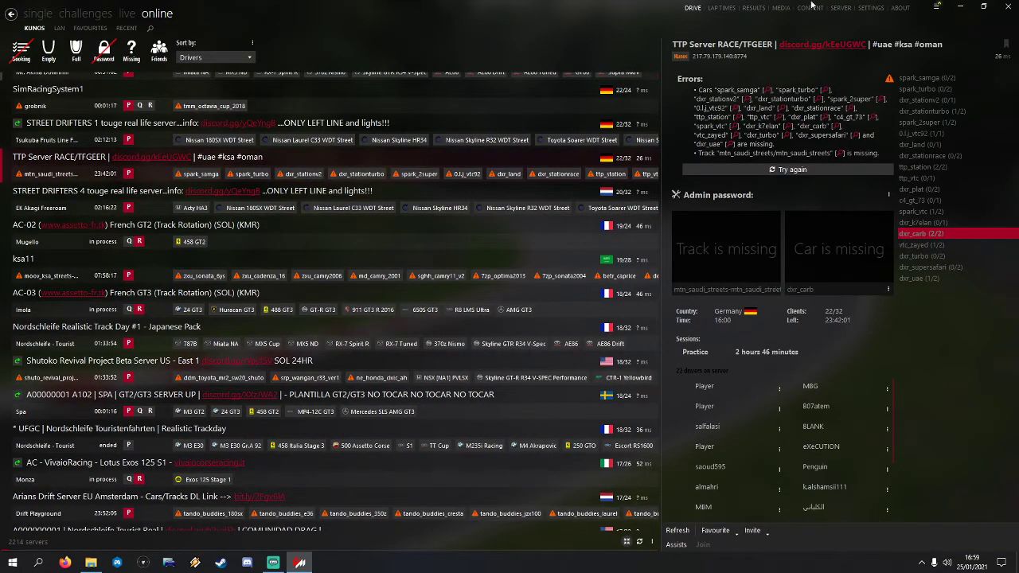
pyautogui.click(872, 10)
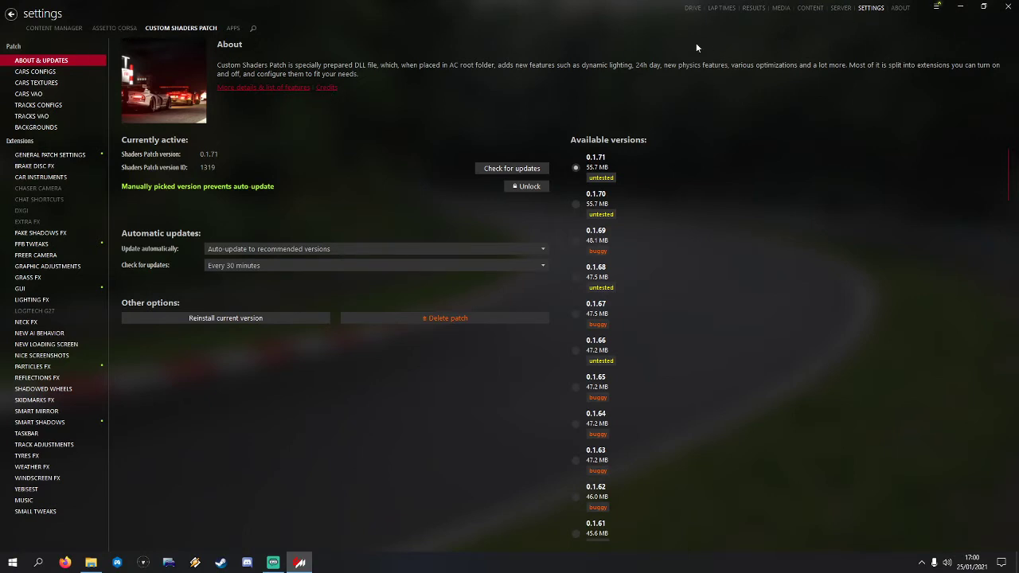
pyautogui.click(119, 29)
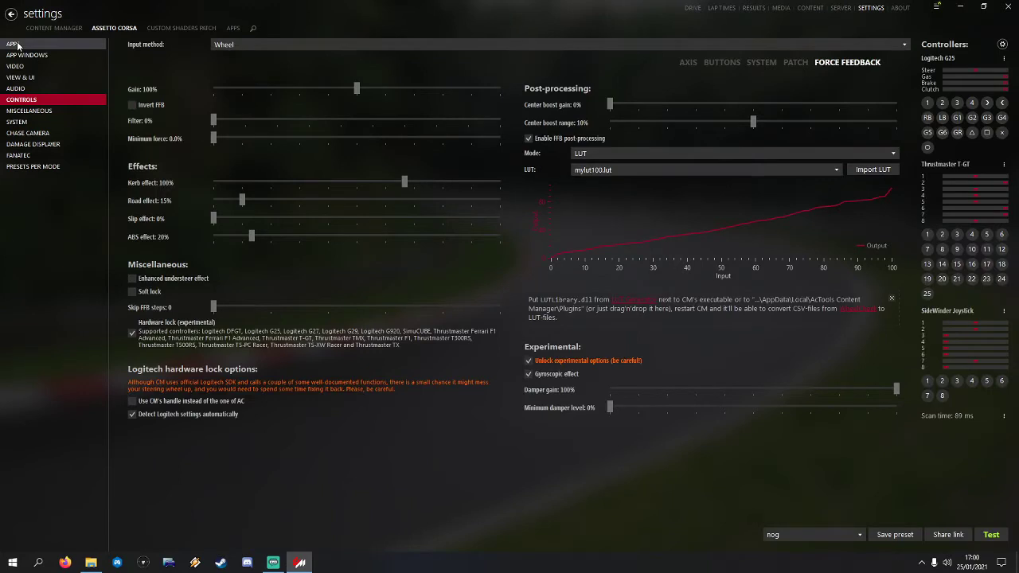
pyautogui.click(16, 43)
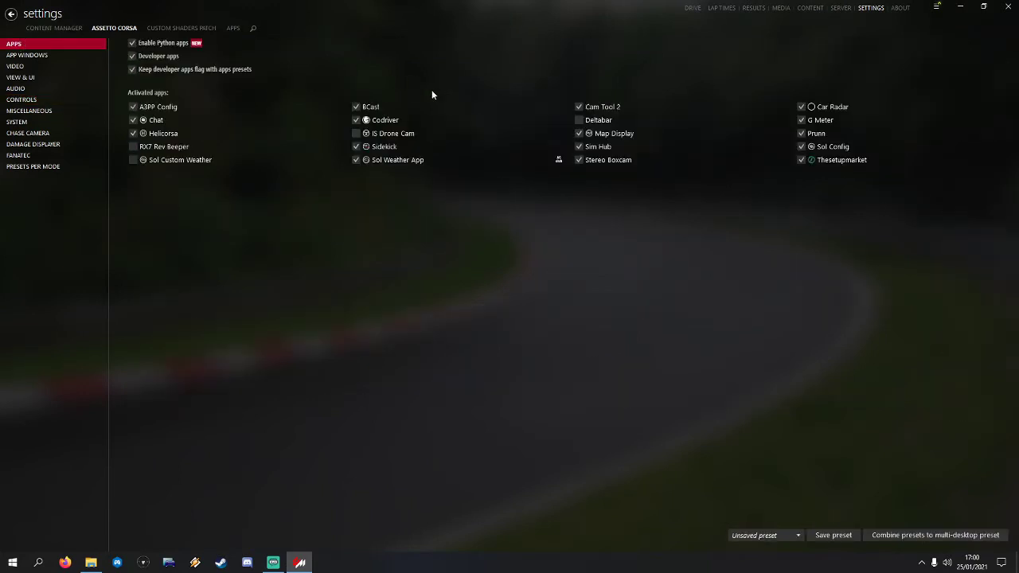
pyautogui.click(801, 160)
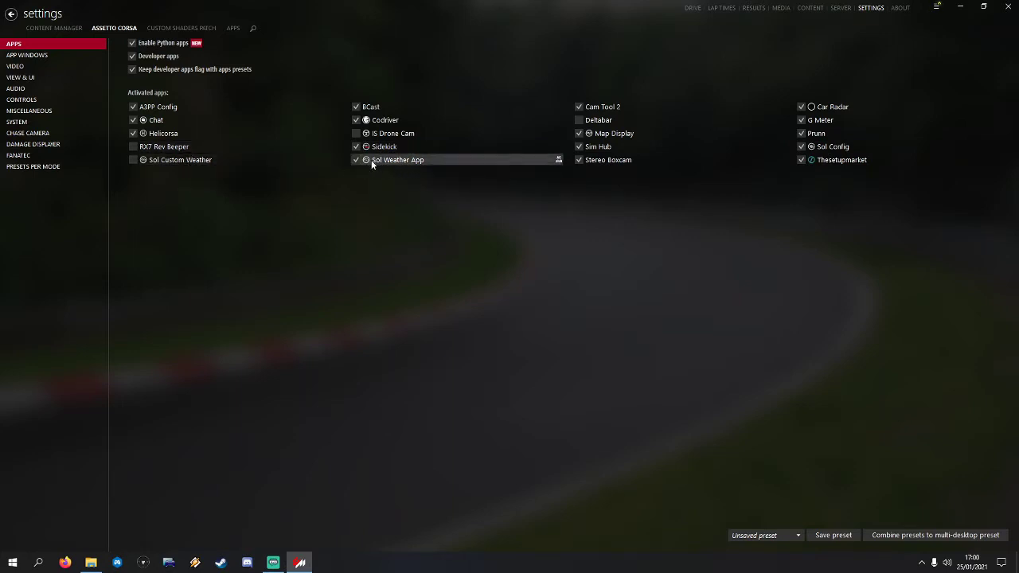
pyautogui.moveTo(373, 162)
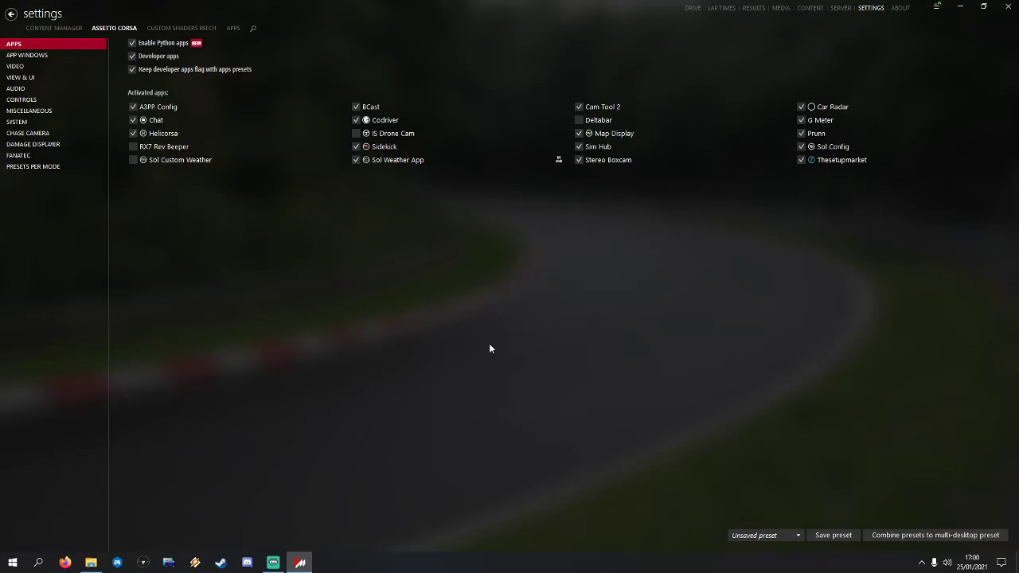
# - Set the time of day to 10:31 in the single-player quick drive setup
pyautogui.click(690, 8)
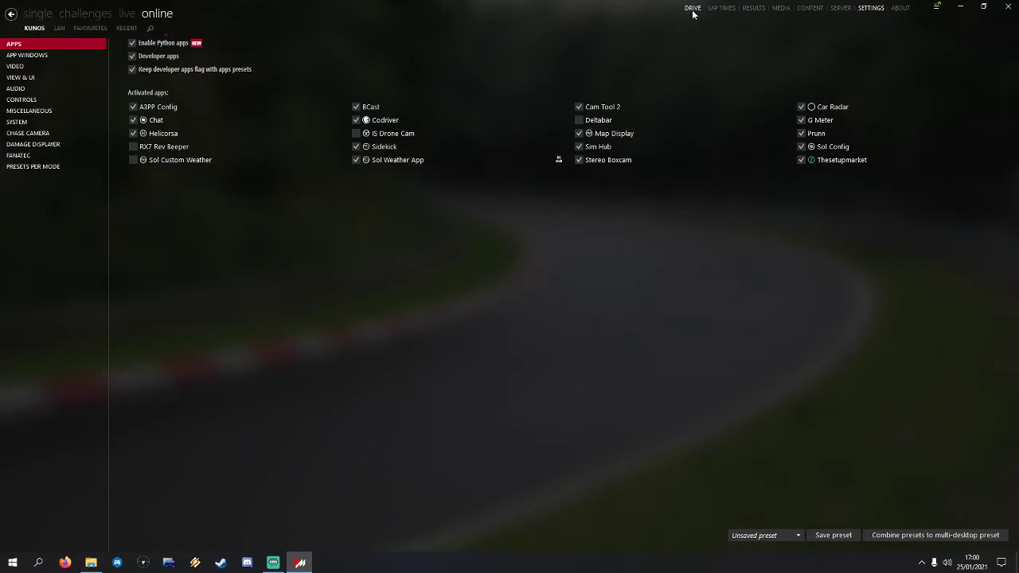
pyautogui.click(37, 14)
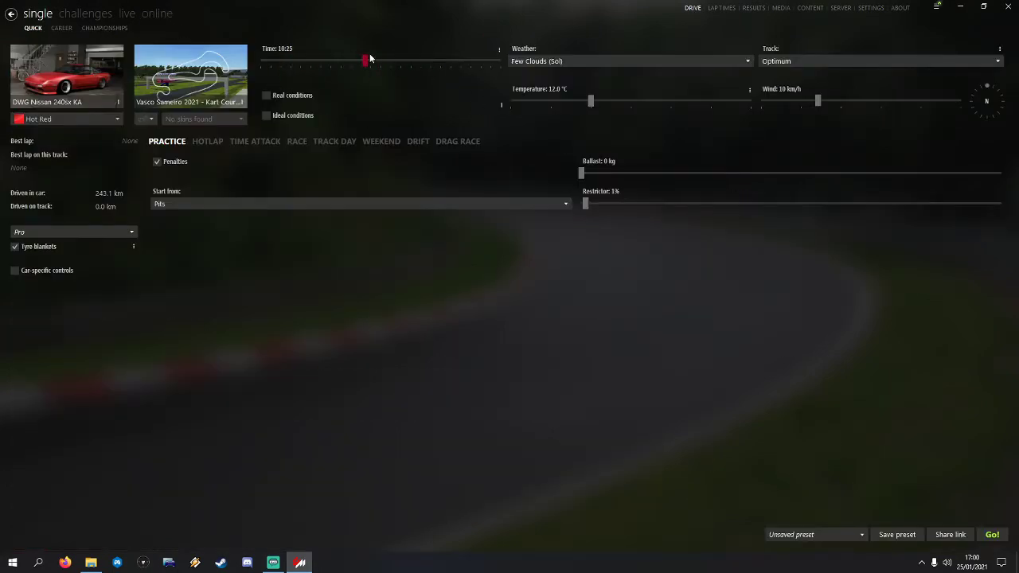
pyautogui.moveTo(369, 57); pyautogui.dragTo(486, 60)
pyautogui.moveTo(485, 61); pyautogui.dragTo(366, 62)
# - Browse the available Sol weather types for the quick drive without choosing another one
pyautogui.click(692, 64)
pyautogui.moveTo(597, 105)
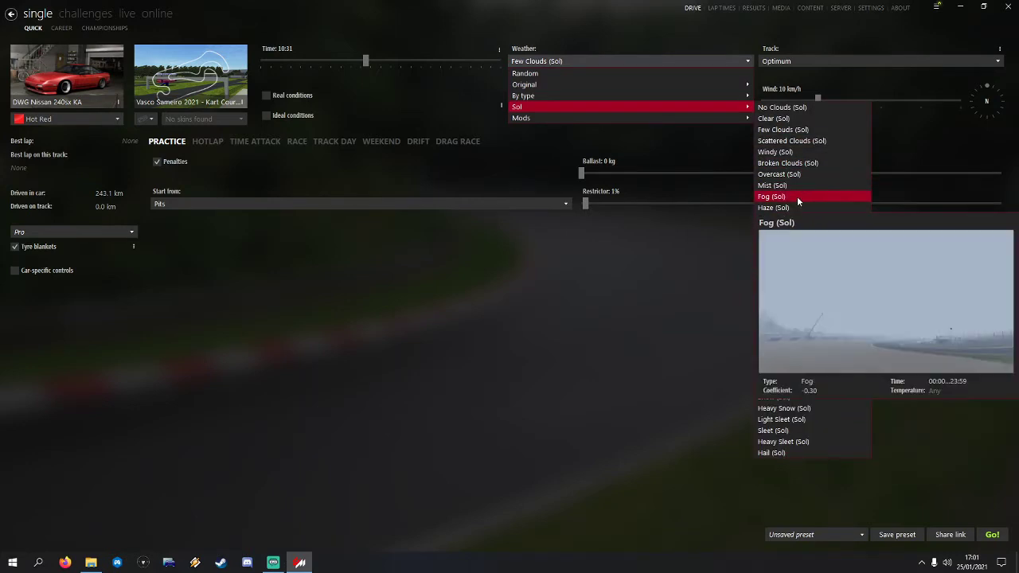
pyautogui.moveTo(792, 183)
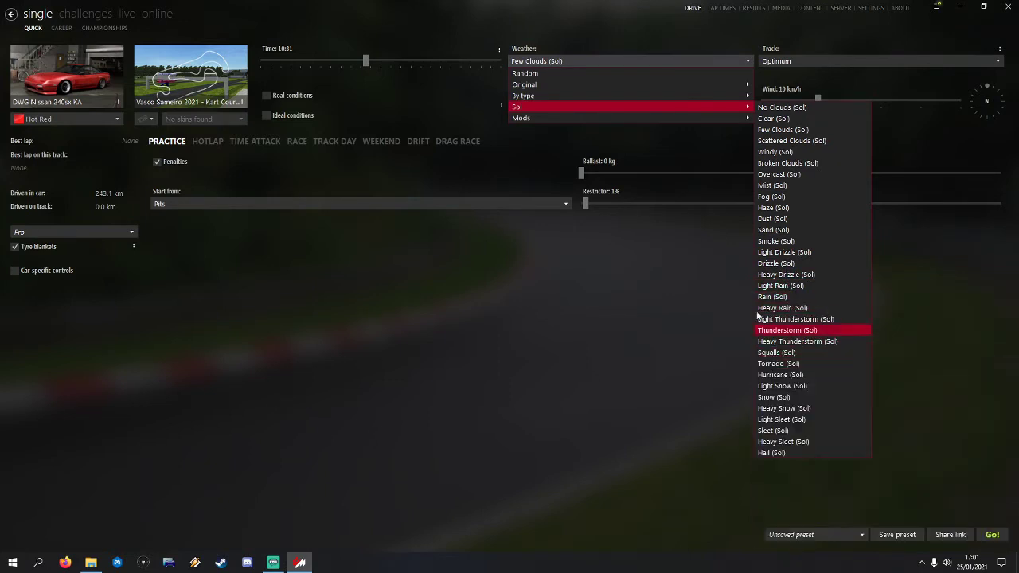
pyautogui.click(653, 270)
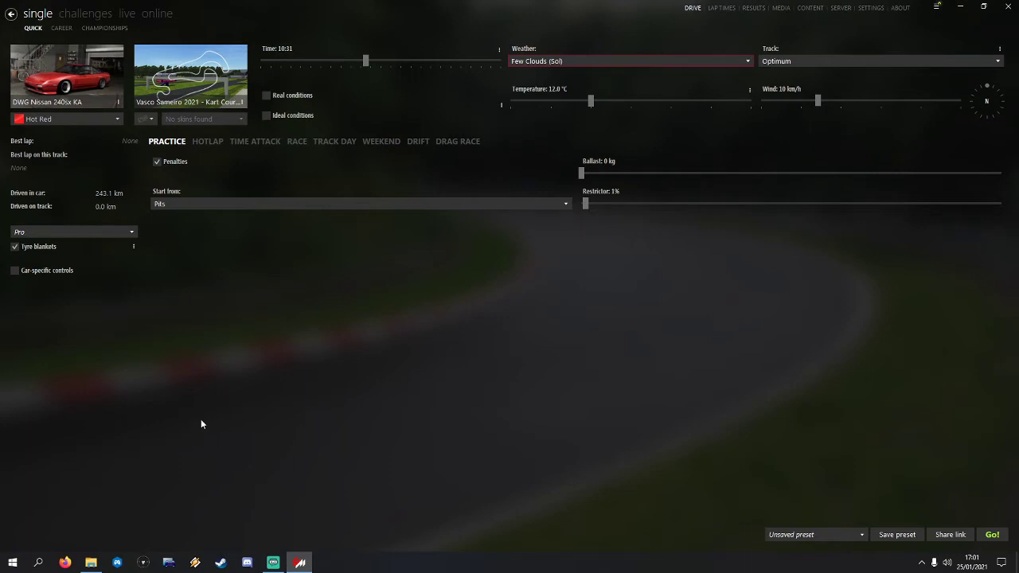
# - Turn off vertical synchronization in the Assetto Corsa video settings and select 1920×1080, 60 Hz as the resolution
pyautogui.click(841, 7)
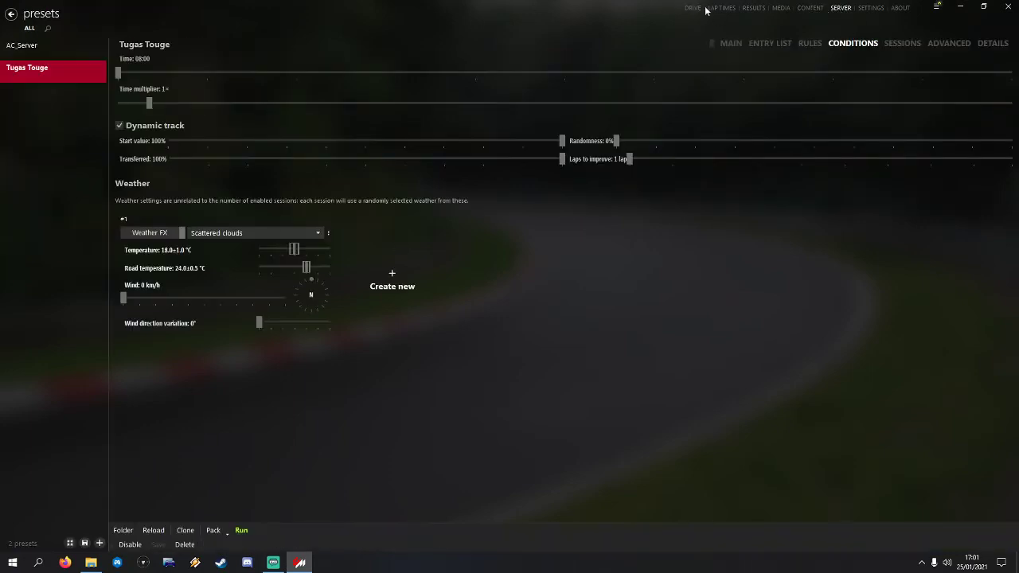
pyautogui.click(869, 7)
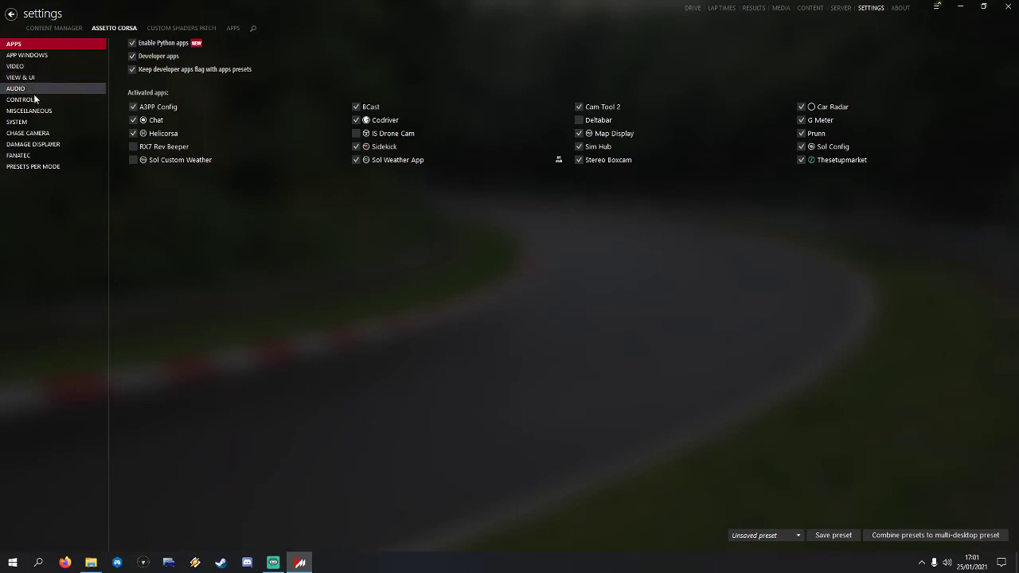
pyautogui.click(42, 68)
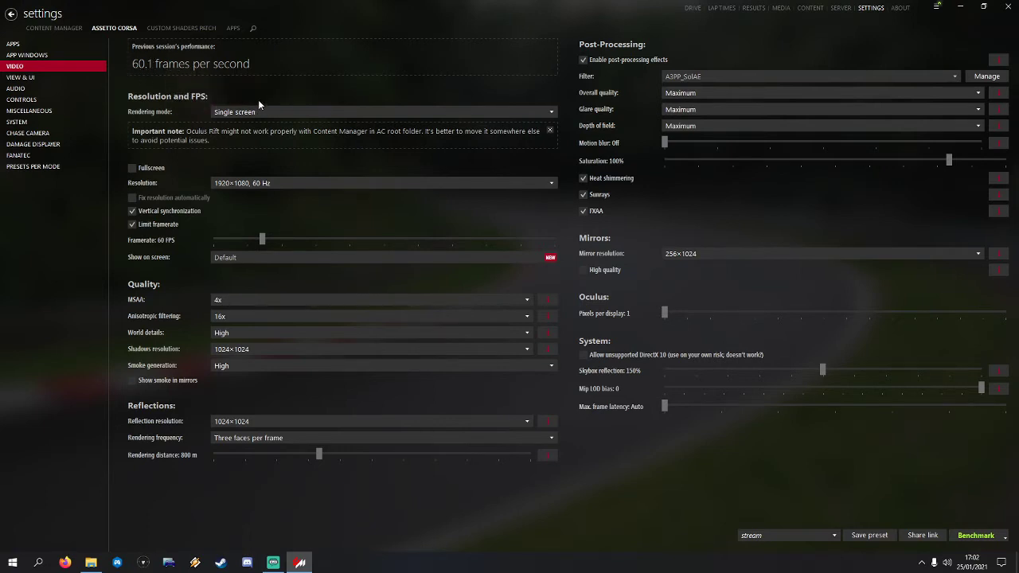
pyautogui.moveTo(295, 73)
pyautogui.click(133, 212)
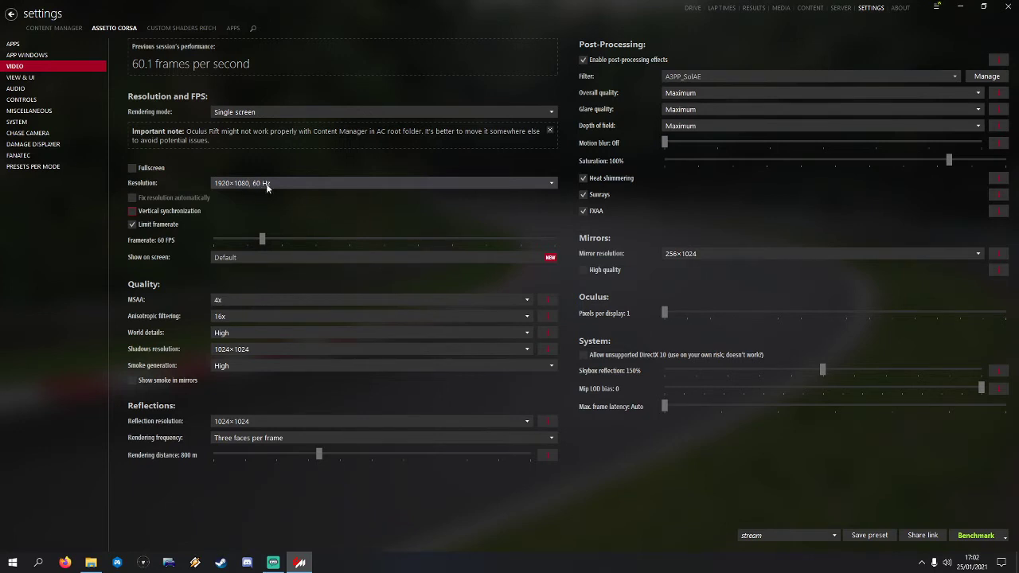
pyautogui.click(547, 185)
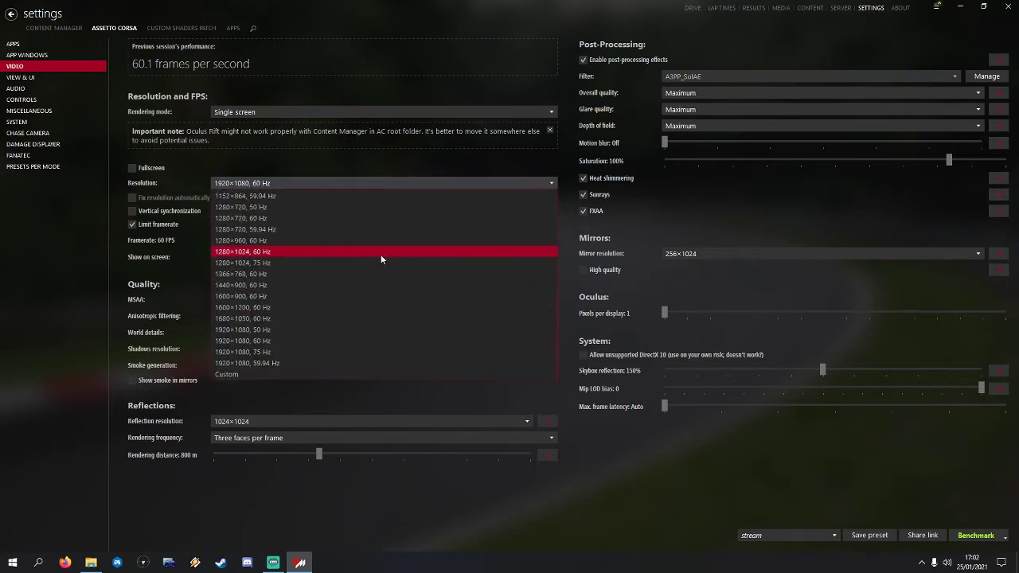
pyautogui.click(285, 342)
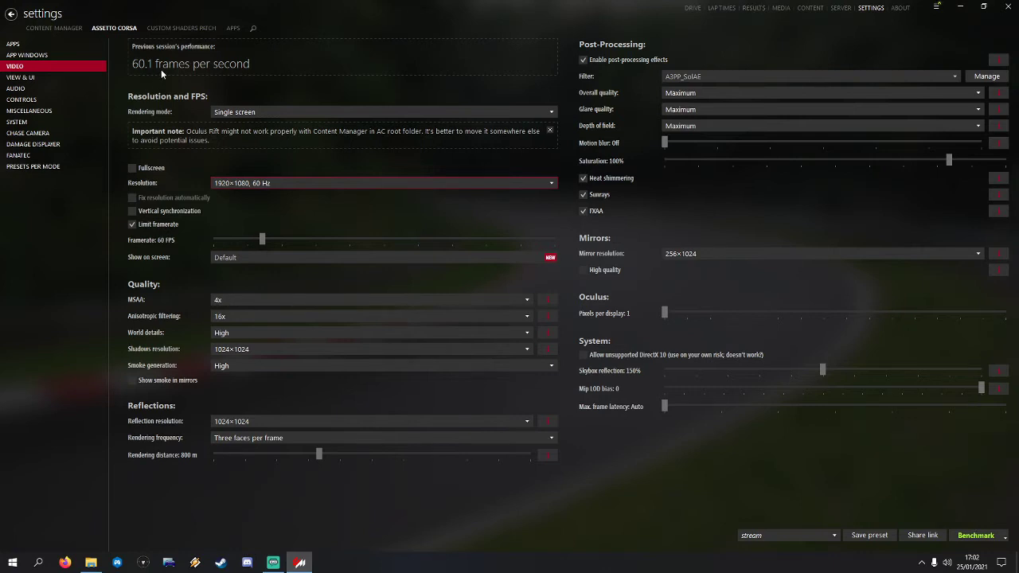
# - Check the available MSAA levels in the video quality settings without choosing another one
pyautogui.click(526, 298)
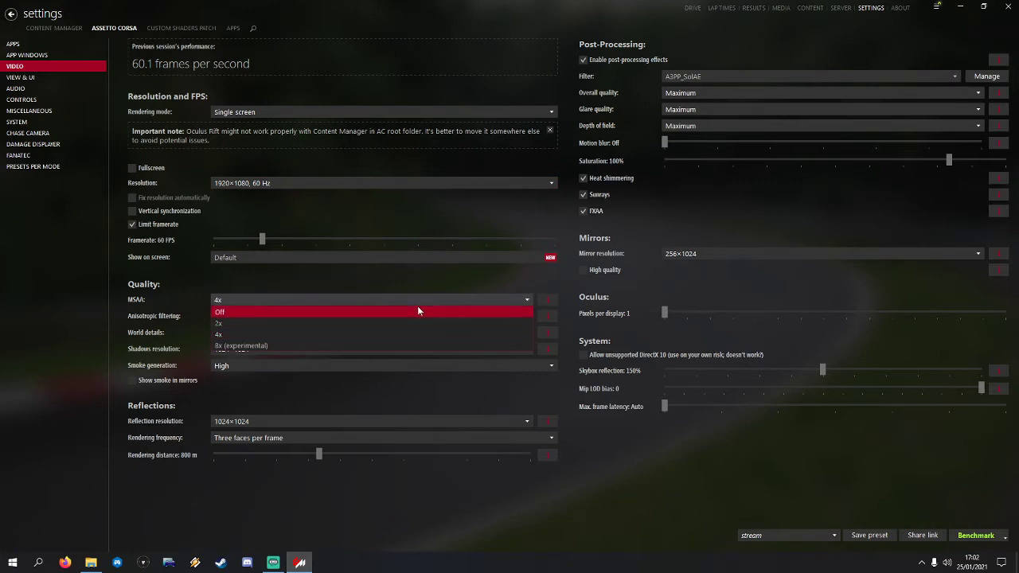
pyautogui.click(472, 286)
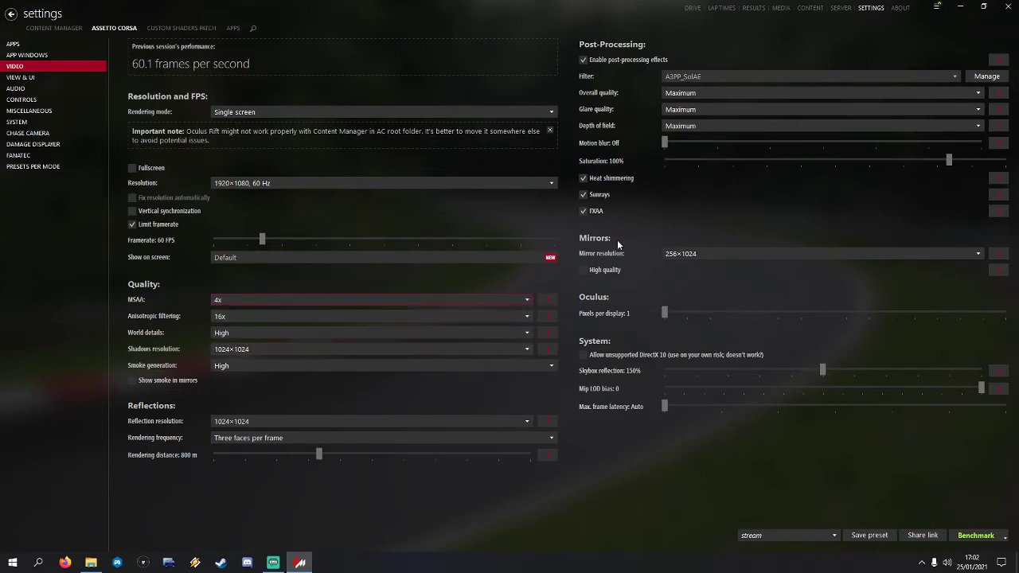
pyautogui.moveTo(165, 68)
pyautogui.moveTo(235, 70)
# - Look over the Content Manager appearance and Custom Shaders Patch settings, and return to the Assetto Corsa controls settings
pyautogui.click(33, 100)
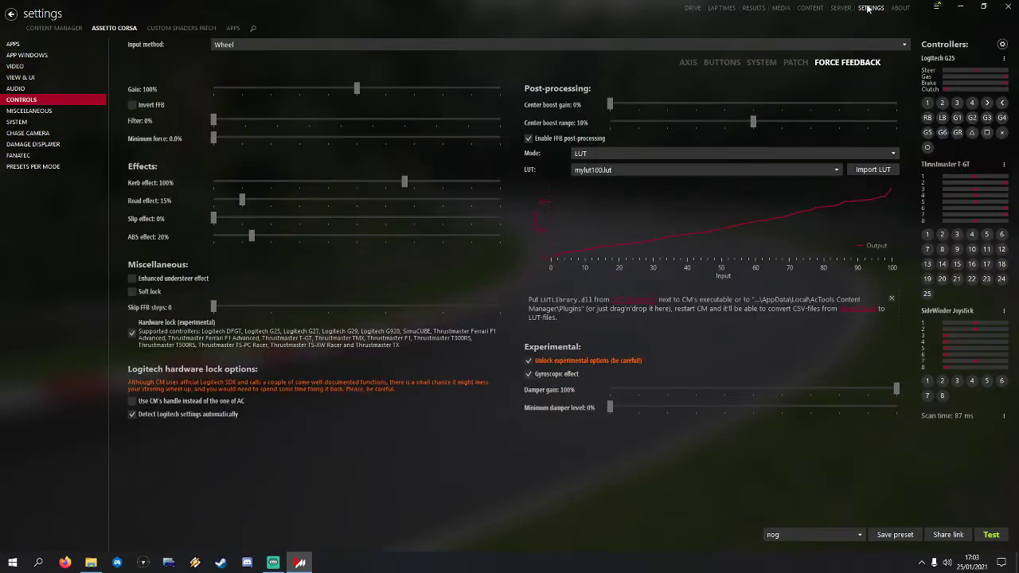
pyautogui.click(53, 27)
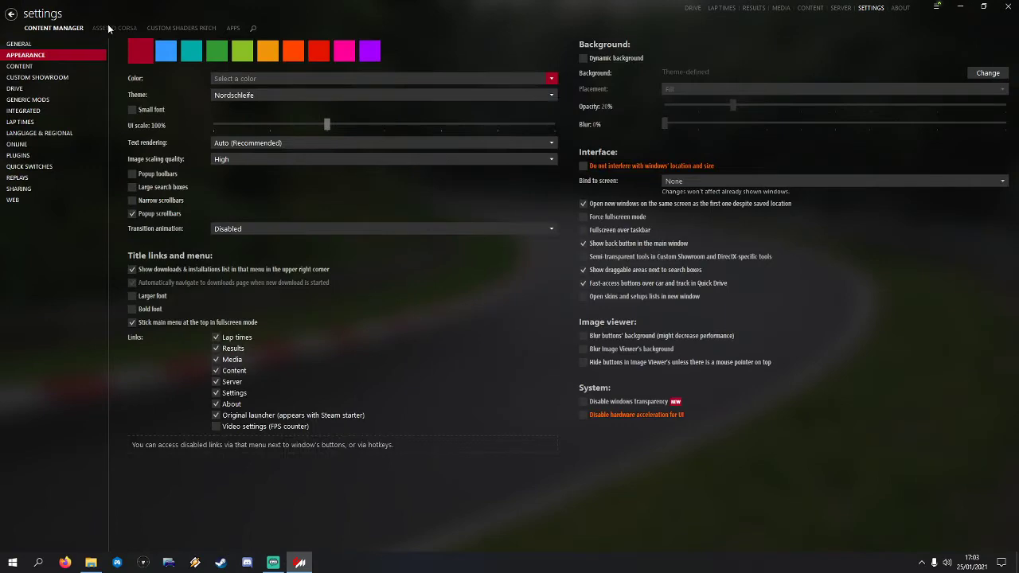
pyautogui.click(110, 28)
pyautogui.click(167, 30)
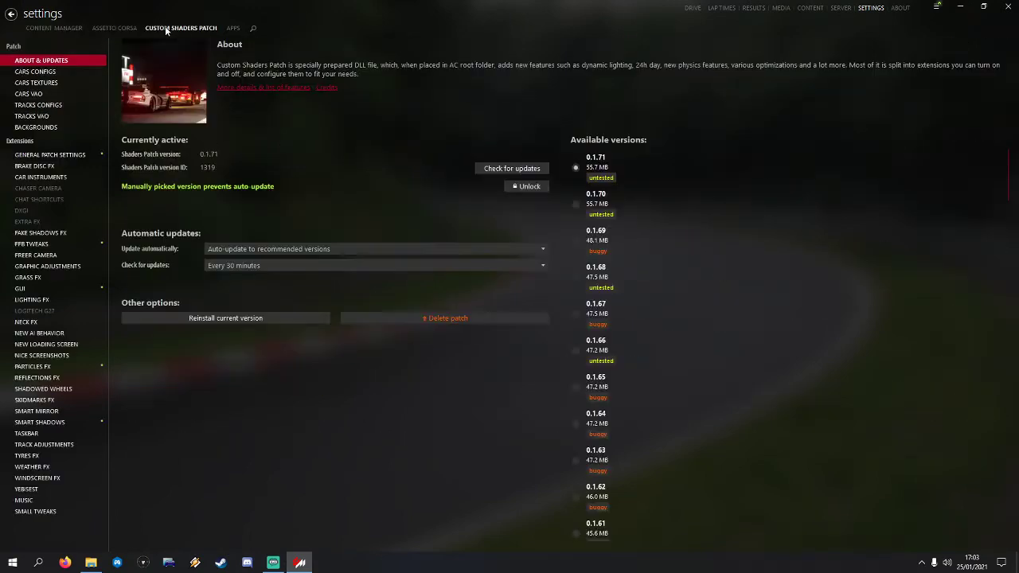
pyautogui.click(114, 30)
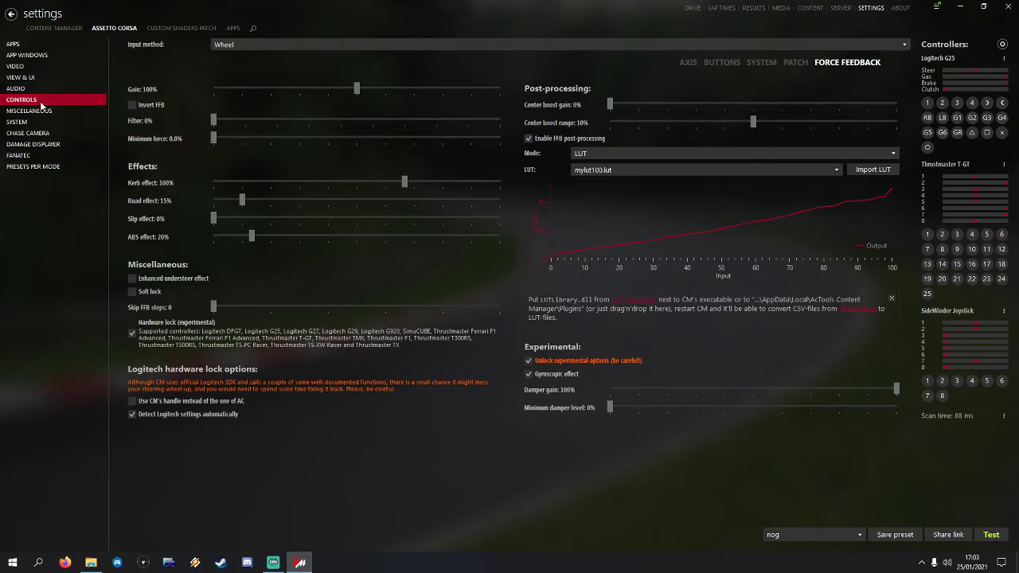
# - Review the wheel's axis, button and system bindings and its force feedback settings in the Assetto Corsa controls
pyautogui.click(687, 62)
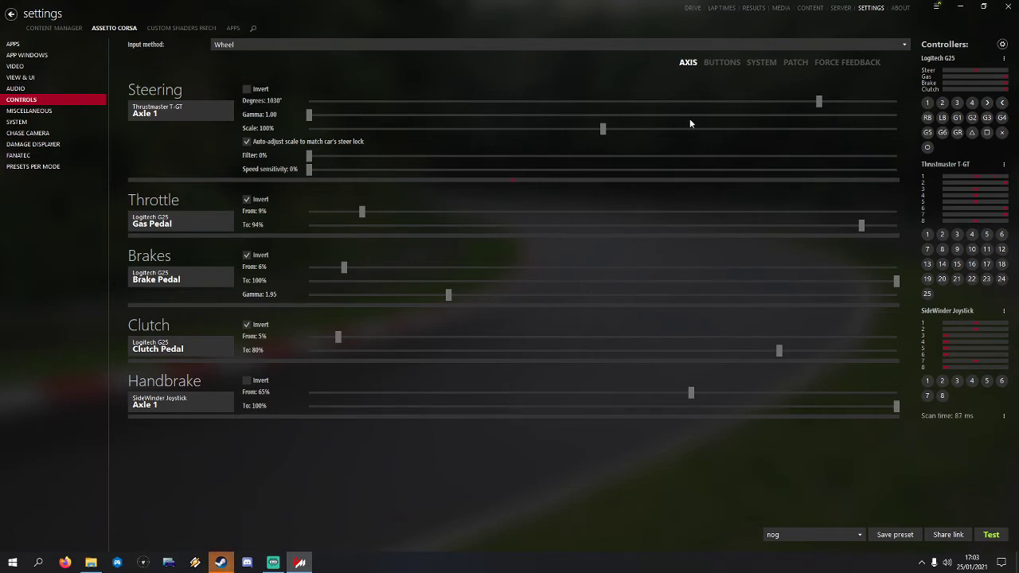
pyautogui.click(722, 64)
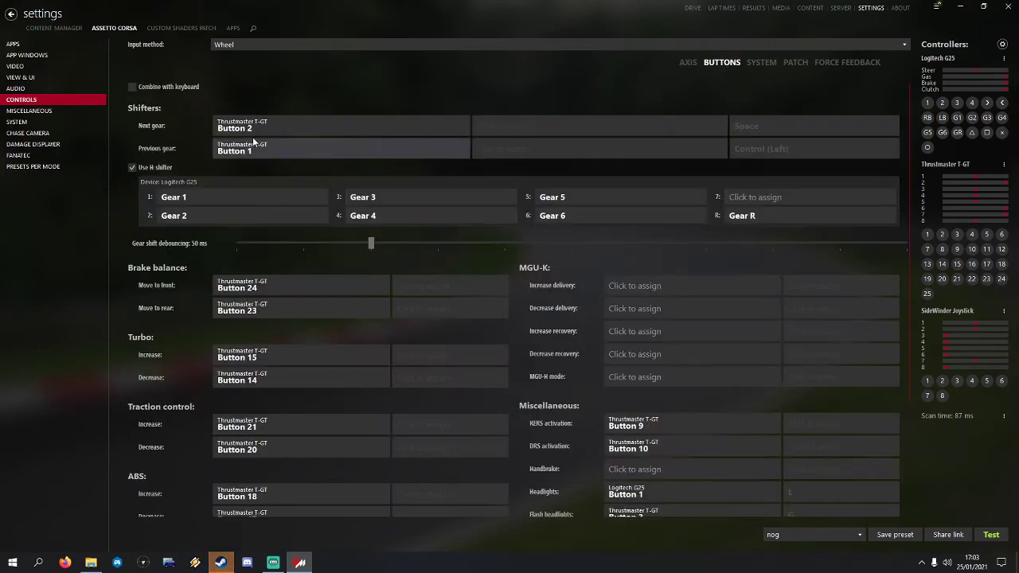
pyautogui.scroll(-1, 460, 183)
pyautogui.scroll(1, 398, 179)
pyautogui.scroll(-2, 300, 186)
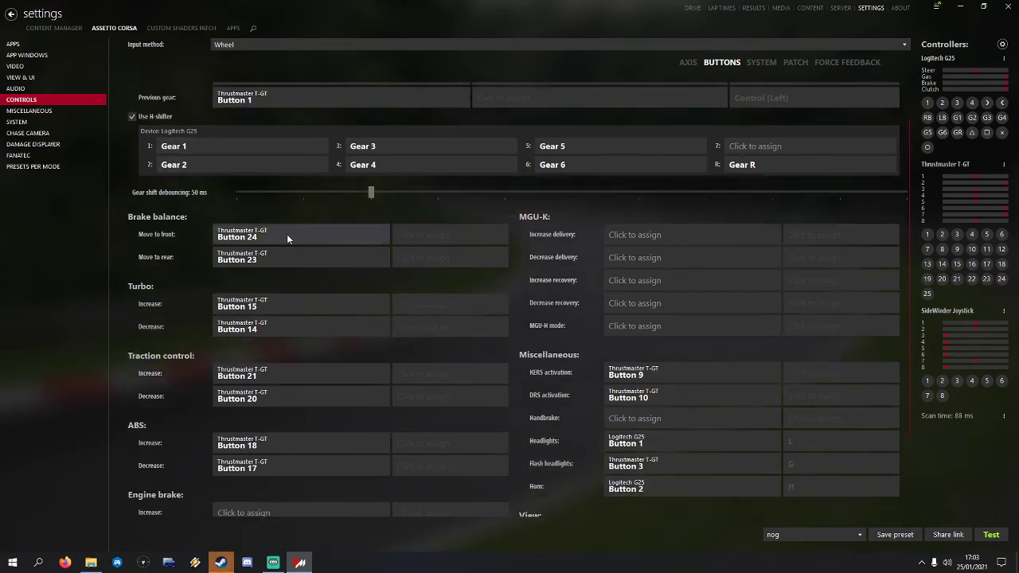
pyautogui.click(761, 64)
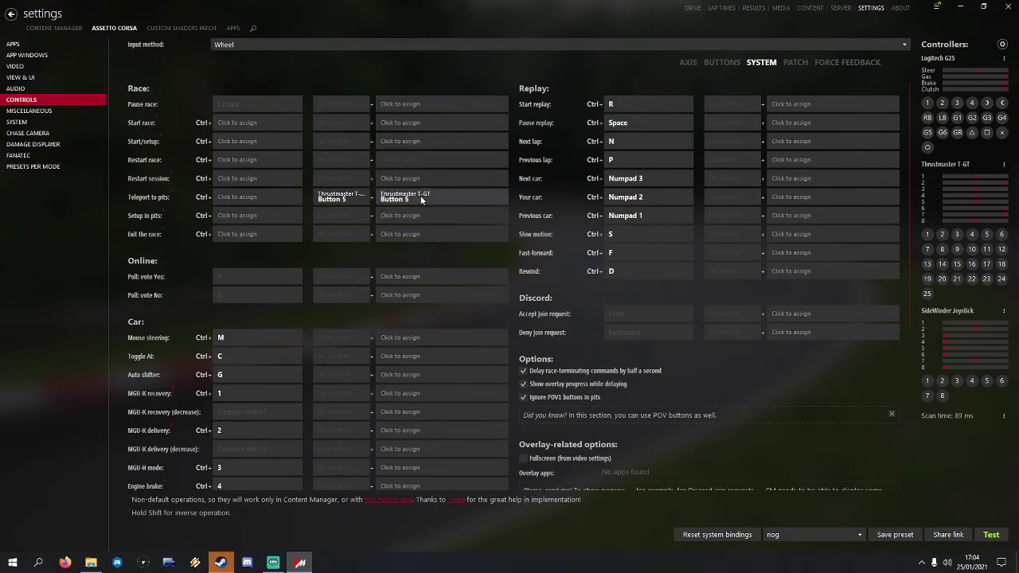
pyautogui.click(824, 64)
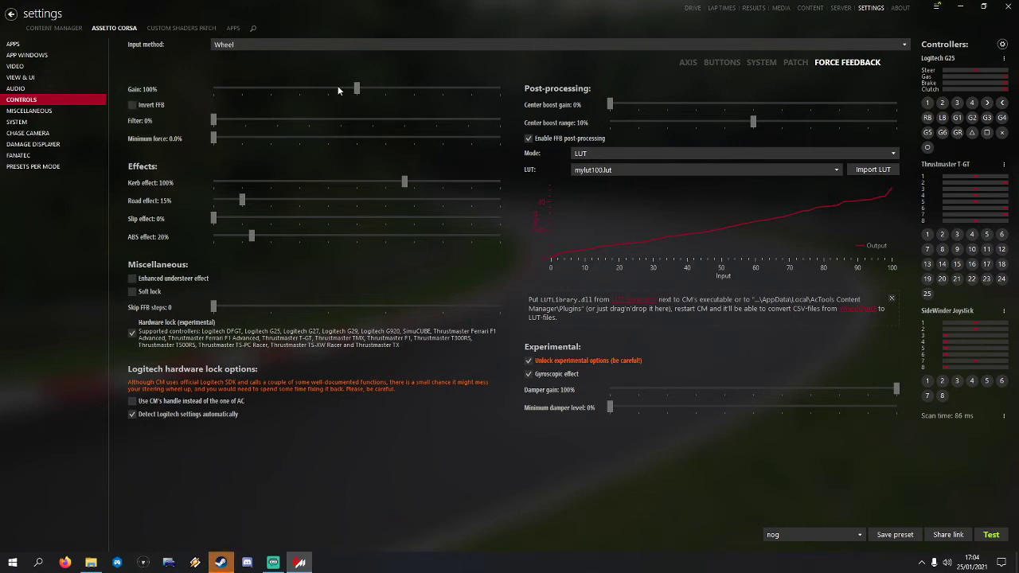
# - View the gain settings of the Thrustmaster T-GT Racing Wheel through the Windows Game Controllers properties
pyautogui.click(143, 562)
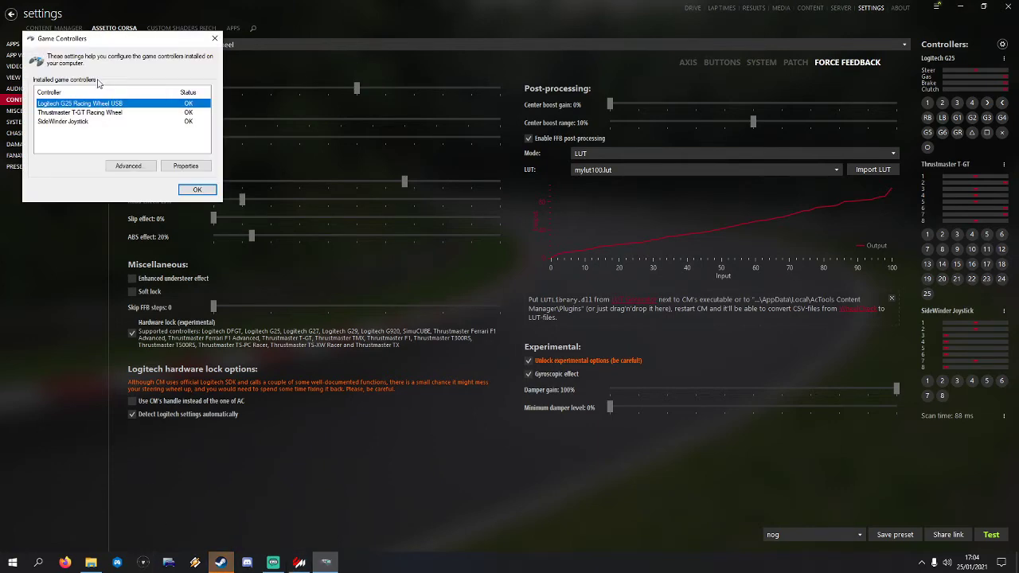
pyautogui.click(108, 113)
pyautogui.click(201, 167)
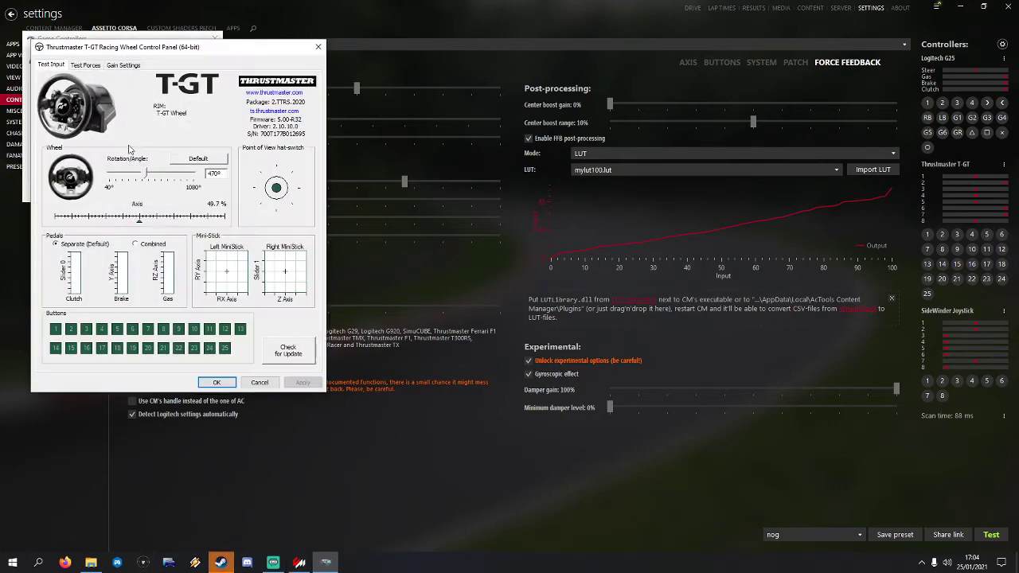
pyautogui.click(126, 65)
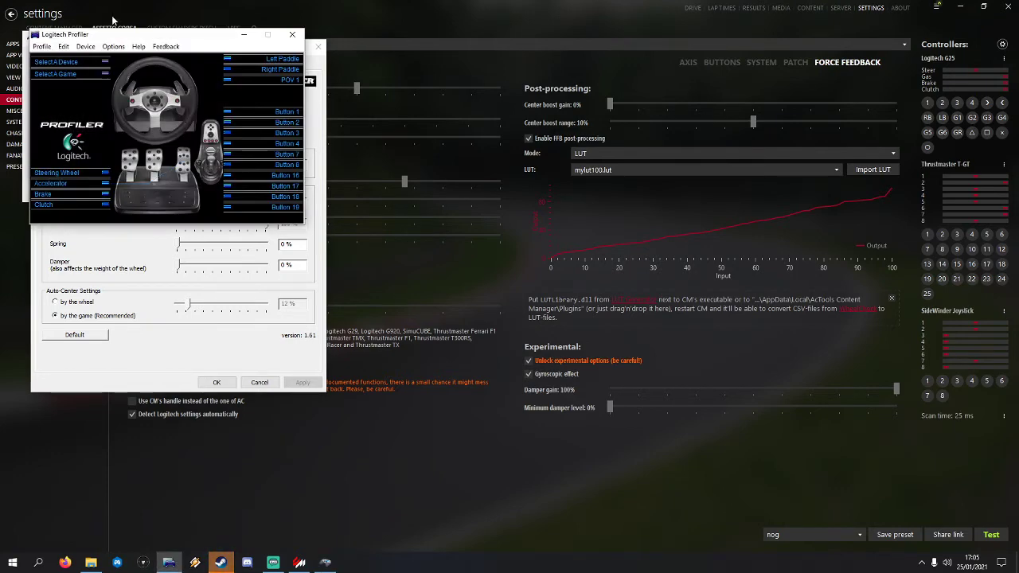
# - Examine the global device settings in Logitech Profiler, and close the Profiler and the Thrustmaster and Game Controllers windows
pyautogui.moveTo(139, 40); pyautogui.dragTo(436, 44)
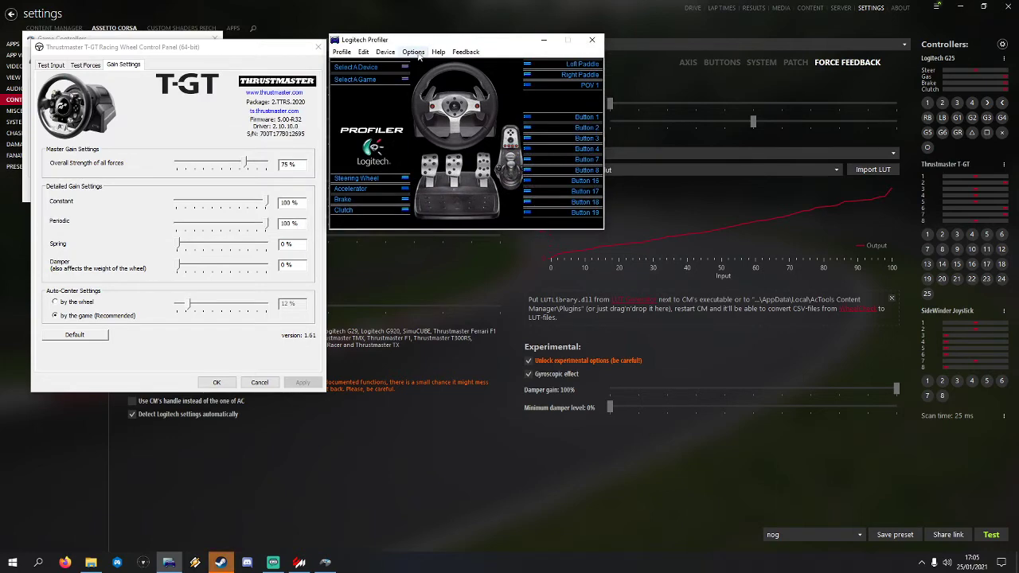
pyautogui.click(413, 52)
pyautogui.click(452, 80)
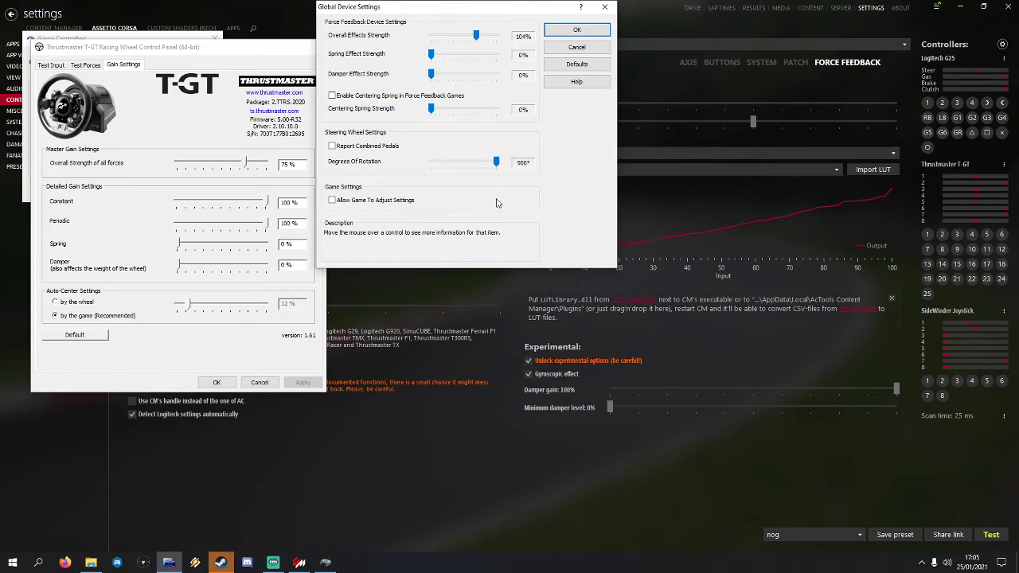
pyautogui.click(576, 29)
pyautogui.click(594, 41)
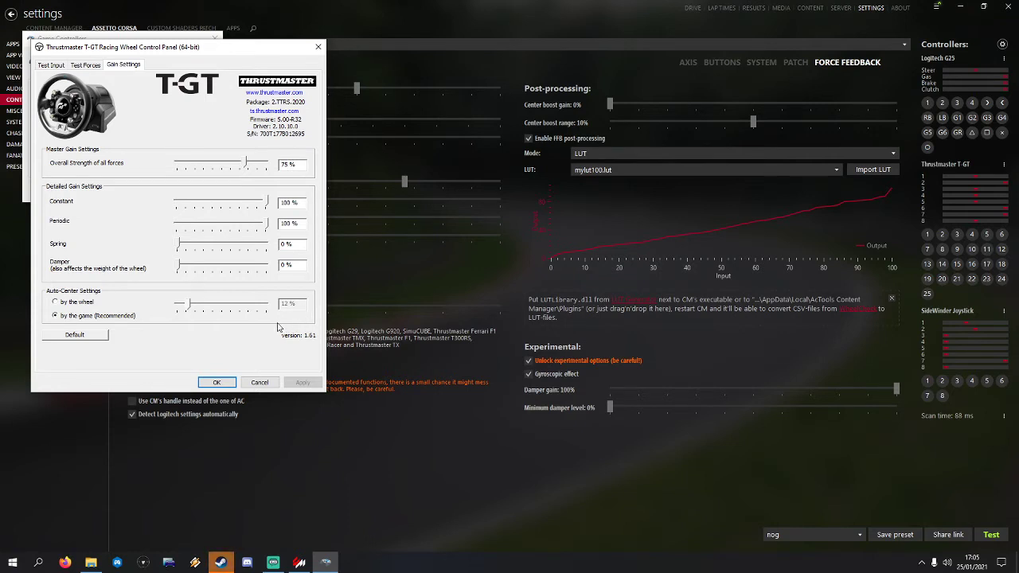
pyautogui.click(218, 384)
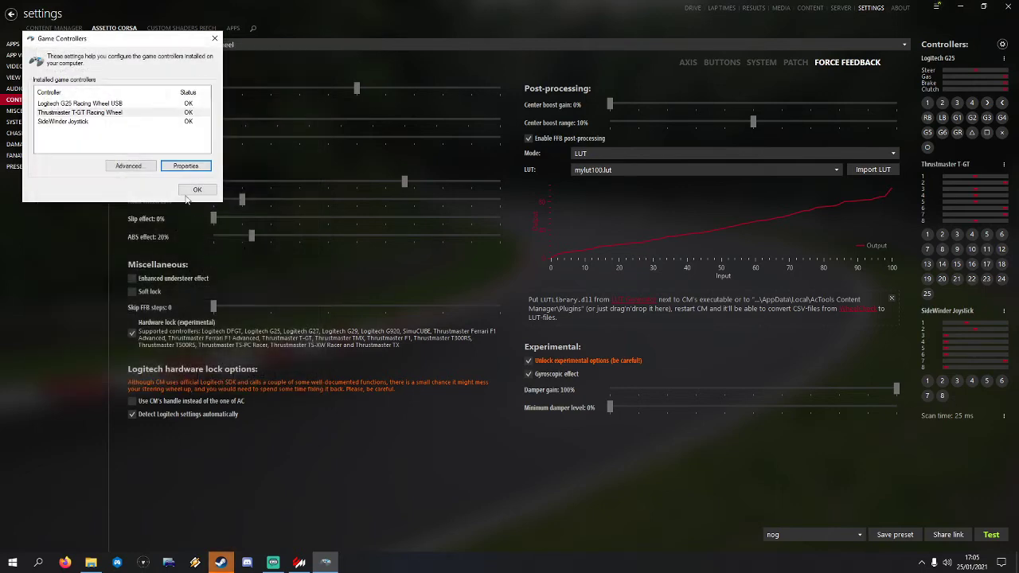
pyautogui.click(194, 190)
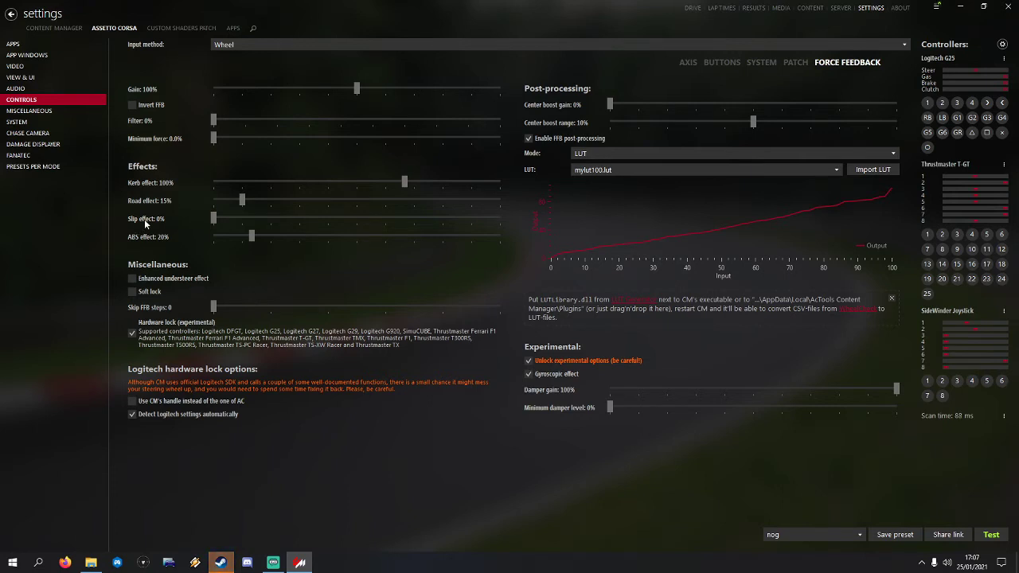
# - Read the hardware lock description, and turn FFB post-processing off and on again in the force feedback settings
pyautogui.moveTo(139, 340)
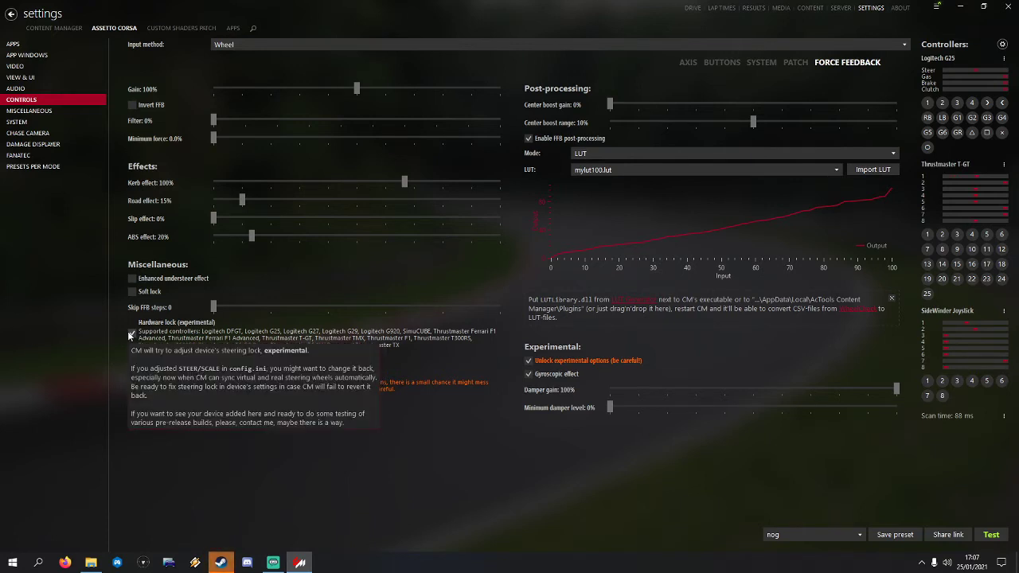
pyautogui.click(527, 139)
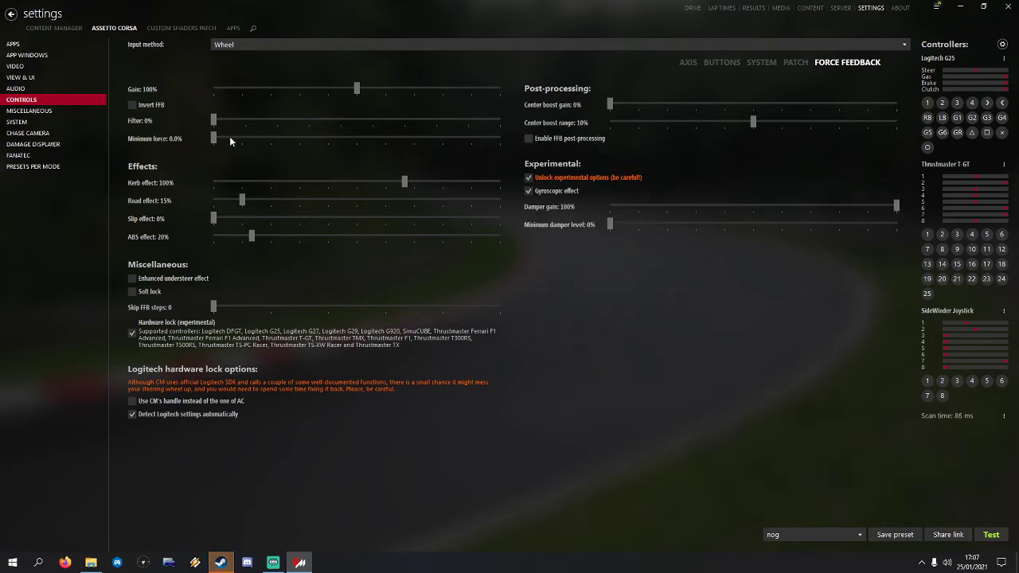
pyautogui.click(528, 139)
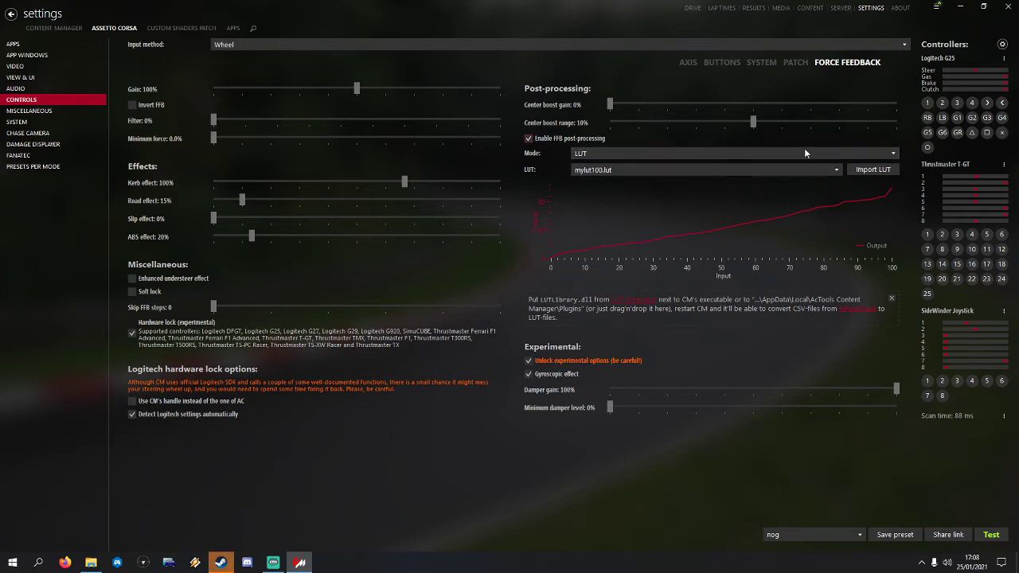
# - Minimize Content Manager and copy mylut100.lut from the Assetto Corsa cfg folder in Documents
pyautogui.click(960, 6)
pyautogui.click(464, 16)
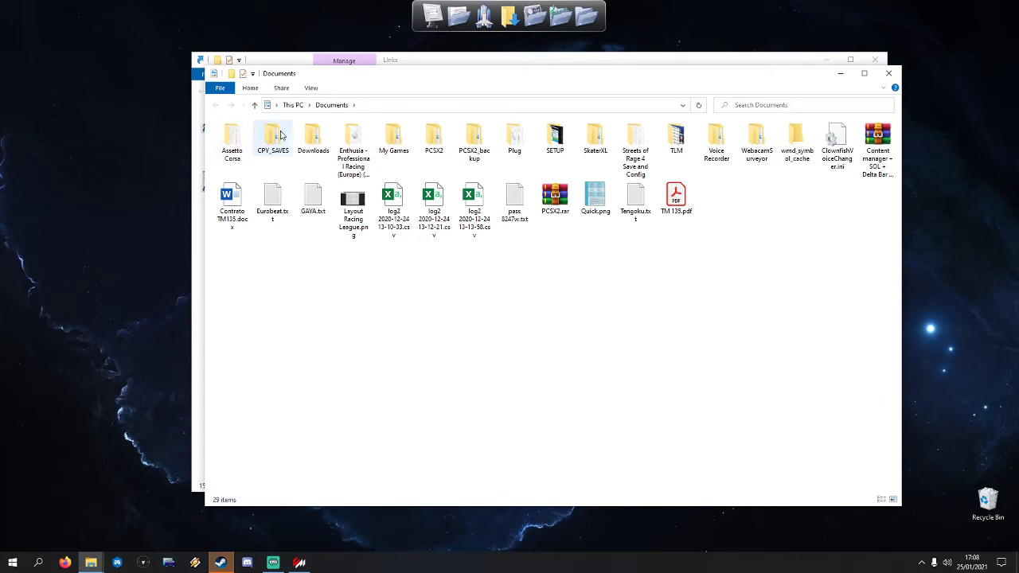
pyautogui.doubleClick(231, 136)
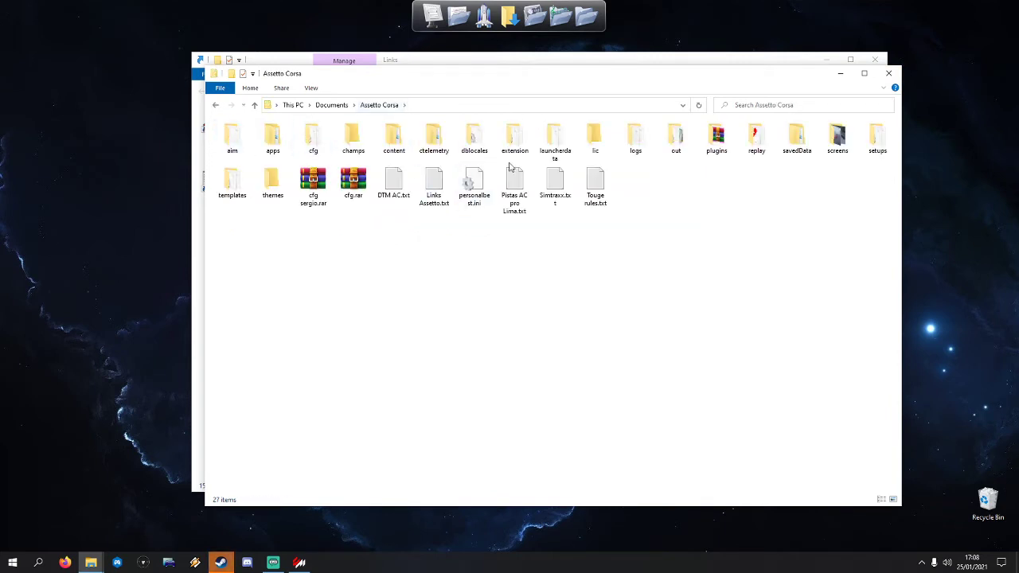
pyautogui.doubleClick(315, 139)
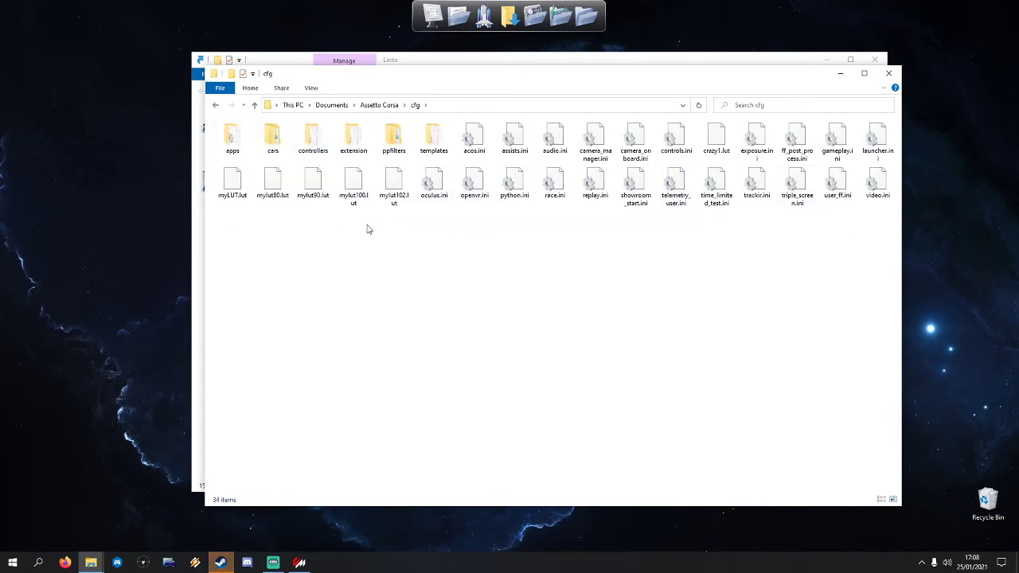
pyautogui.click(356, 182)
pyautogui.rightClick(355, 182)
pyautogui.click(381, 340)
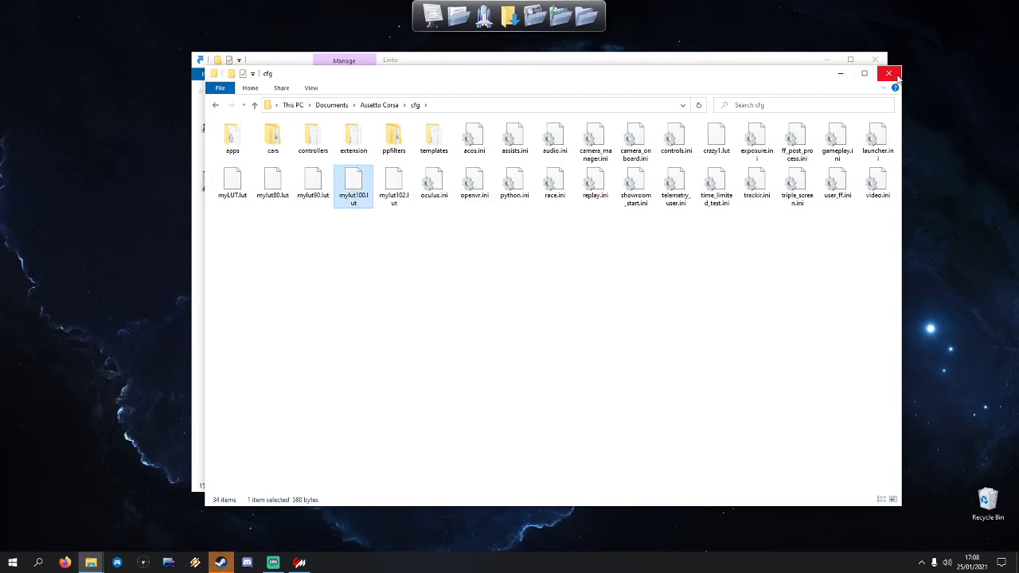
# - Close the open folder windows and paste mylut100.lut into the Downloads folder
pyautogui.click(888, 73)
pyautogui.click(874, 60)
pyautogui.click(509, 7)
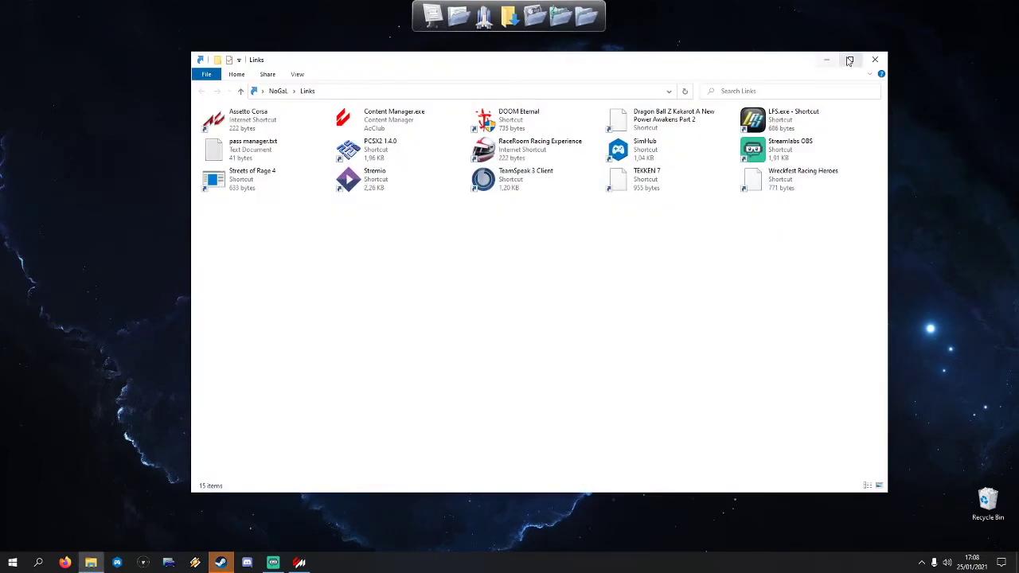
pyautogui.click(874, 57)
pyautogui.click(510, 6)
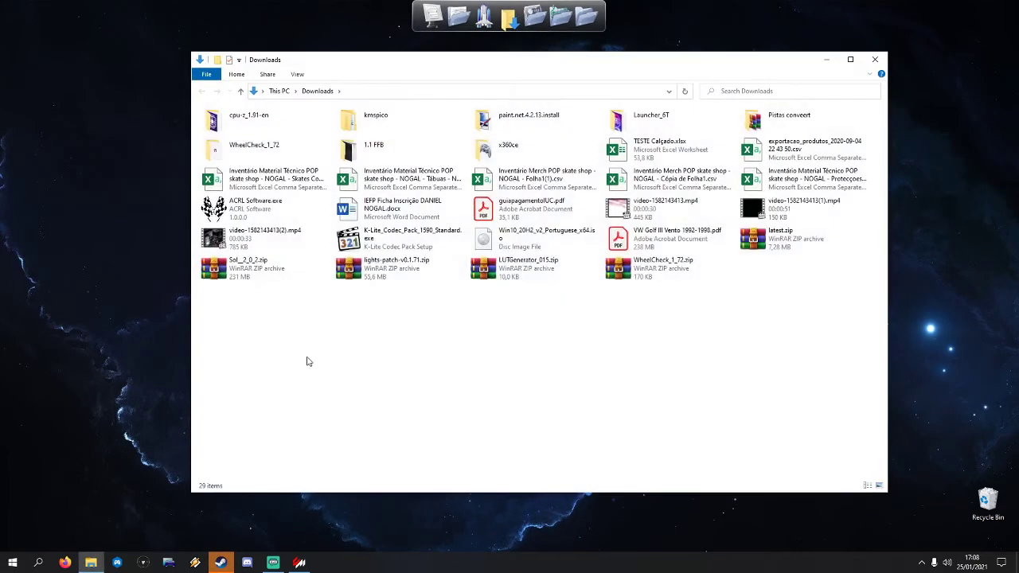
pyautogui.rightClick(330, 357)
pyautogui.click(355, 442)
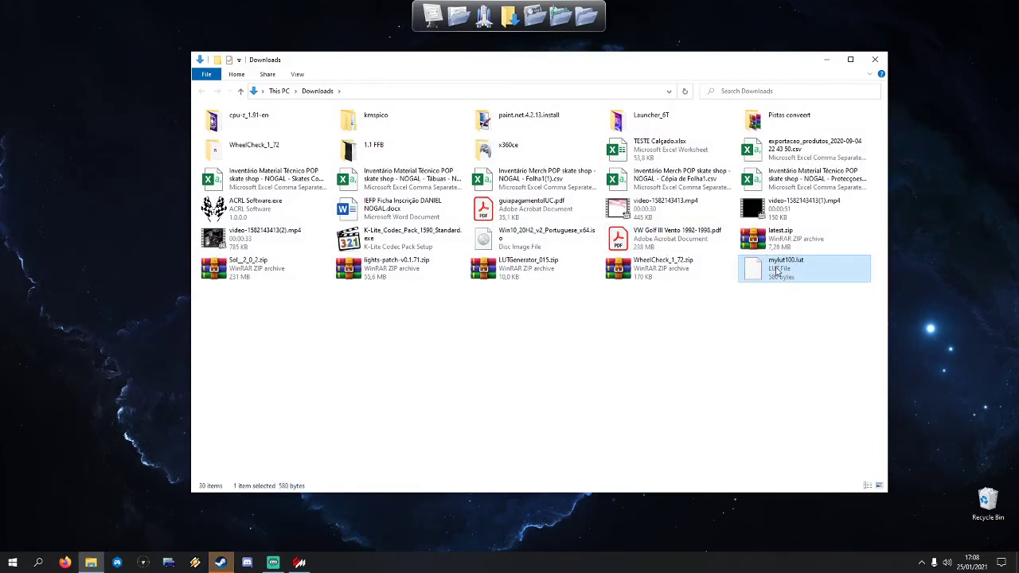
# - Move mylut100.lut from Downloads into the Assetto Corsa cfg folder in Documents, replacing the existing file
pyautogui.click(459, 16)
pyautogui.doubleClick(233, 140)
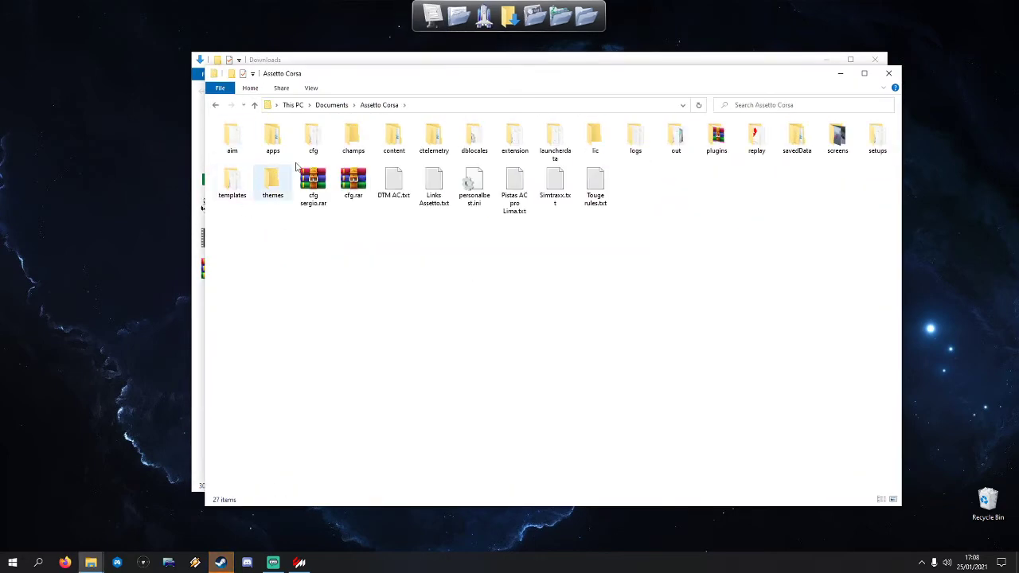
pyautogui.doubleClick(312, 137)
pyautogui.moveTo(446, 73); pyautogui.dragTo(281, 49)
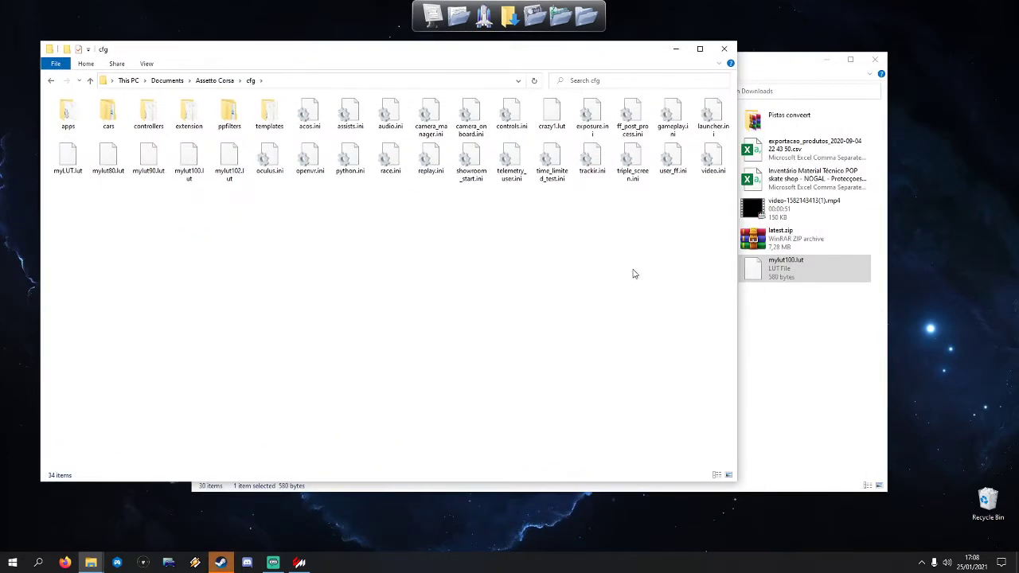
pyautogui.moveTo(792, 267); pyautogui.dragTo(580, 303)
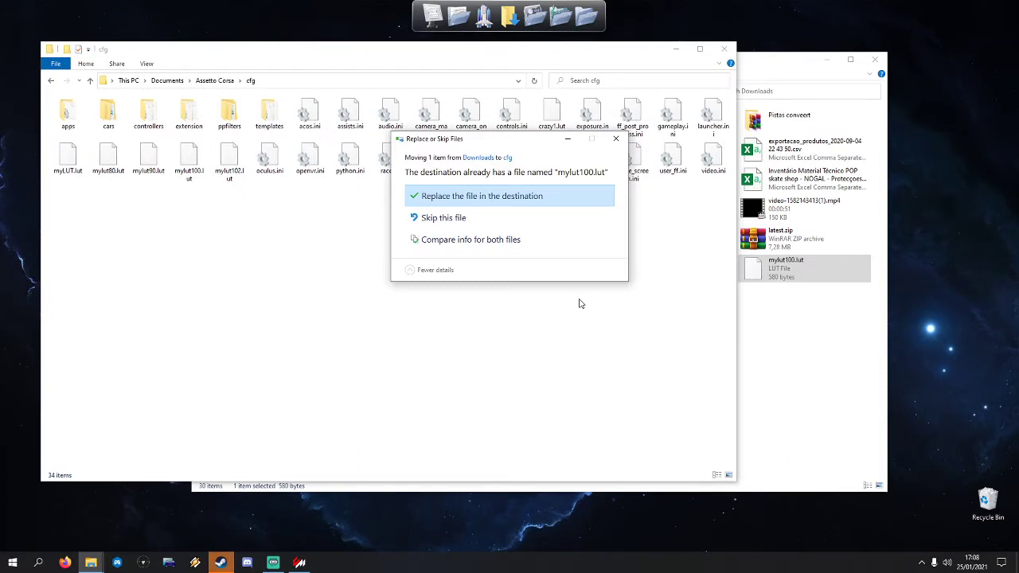
pyautogui.click(477, 196)
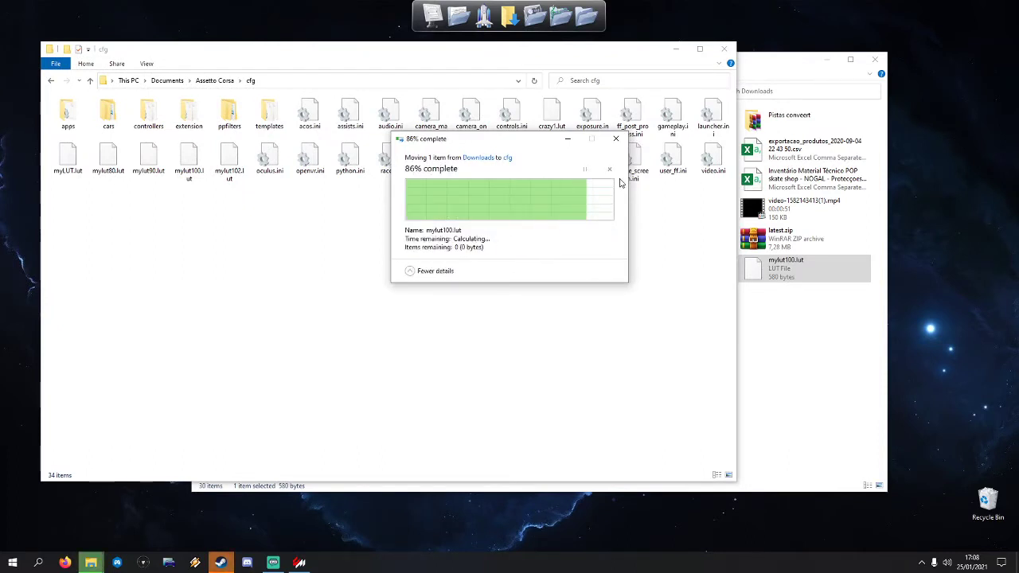
# - Delete mylut100.lut from Downloads, and close the Downloads and cfg folder windows
pyautogui.click(776, 277)
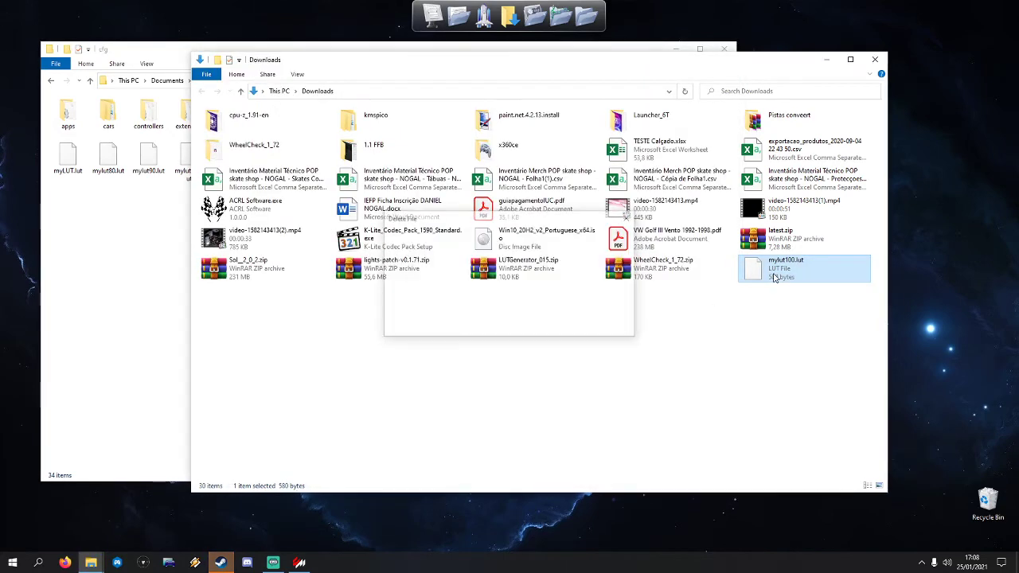
pyautogui.click(882, 57)
pyautogui.moveTo(591, 53); pyautogui.dragTo(643, 55)
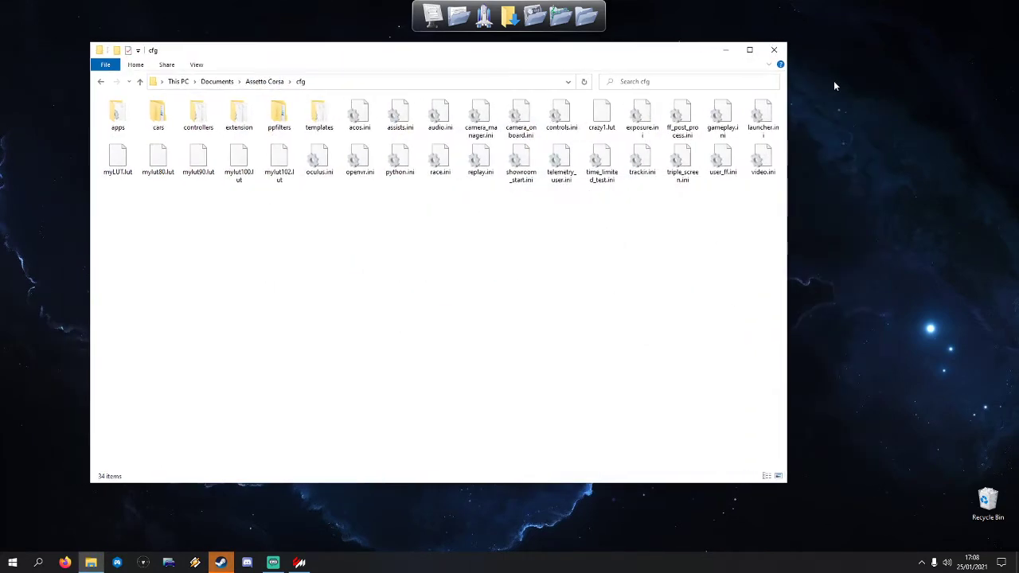
pyautogui.click(783, 49)
# - Return to Content Manager, switch the FFB post-processing mode to Gamma and back to LUT, and choose mylut100.lut as the LUT
pyautogui.click(299, 561)
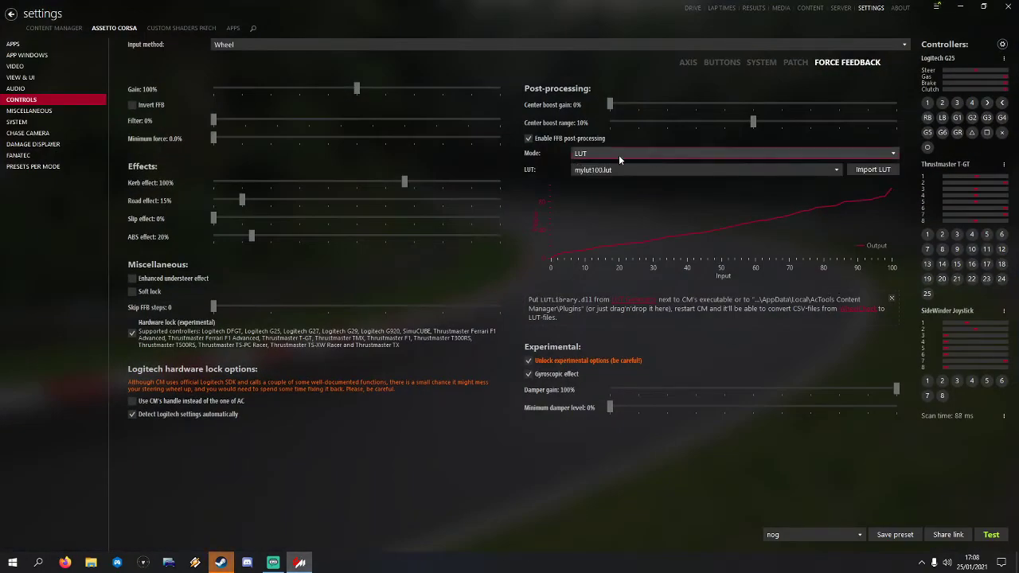
pyautogui.click(529, 139)
pyautogui.click(531, 142)
pyautogui.click(665, 150)
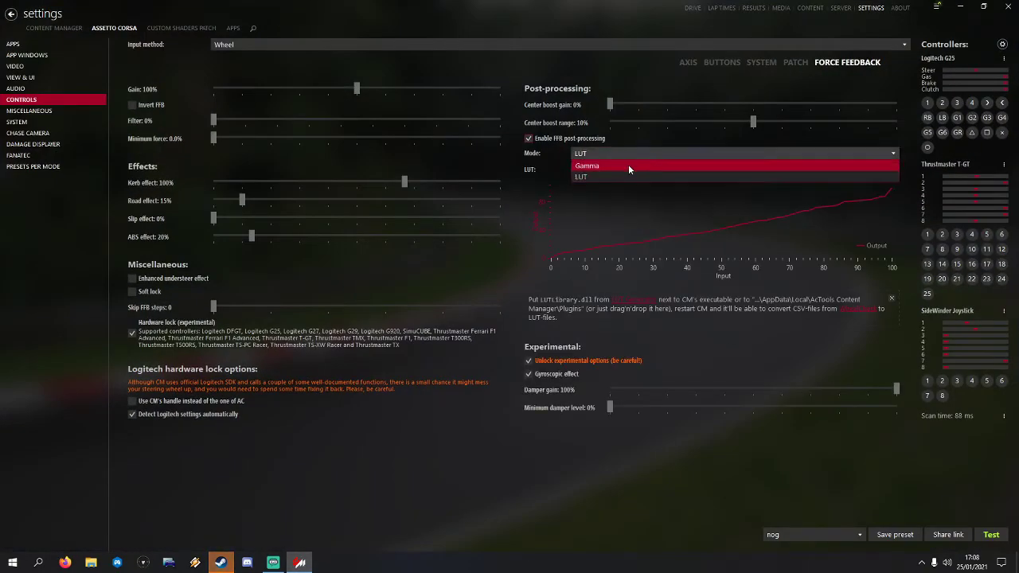
pyautogui.click(607, 165)
pyautogui.click(618, 155)
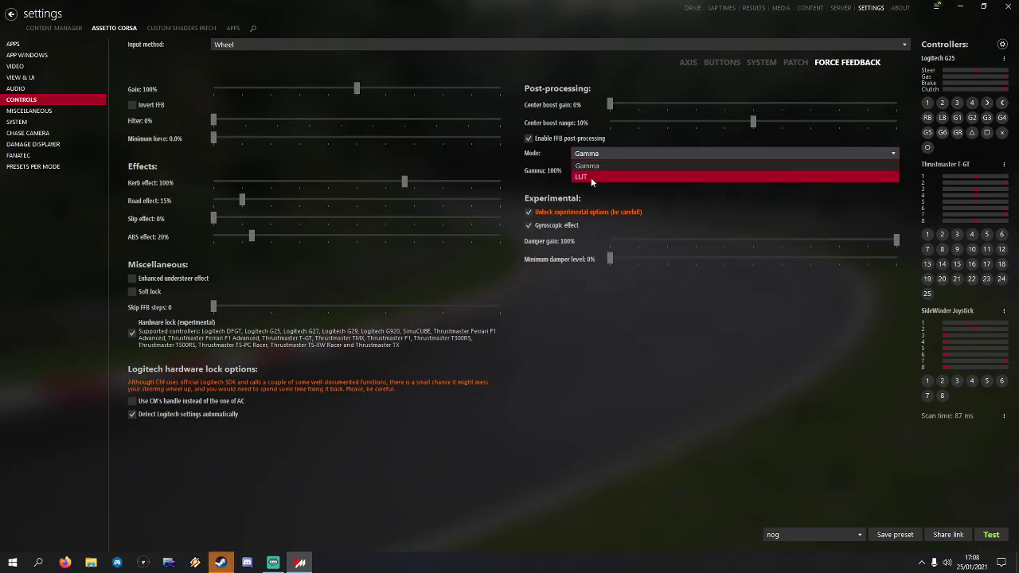
pyautogui.click(591, 178)
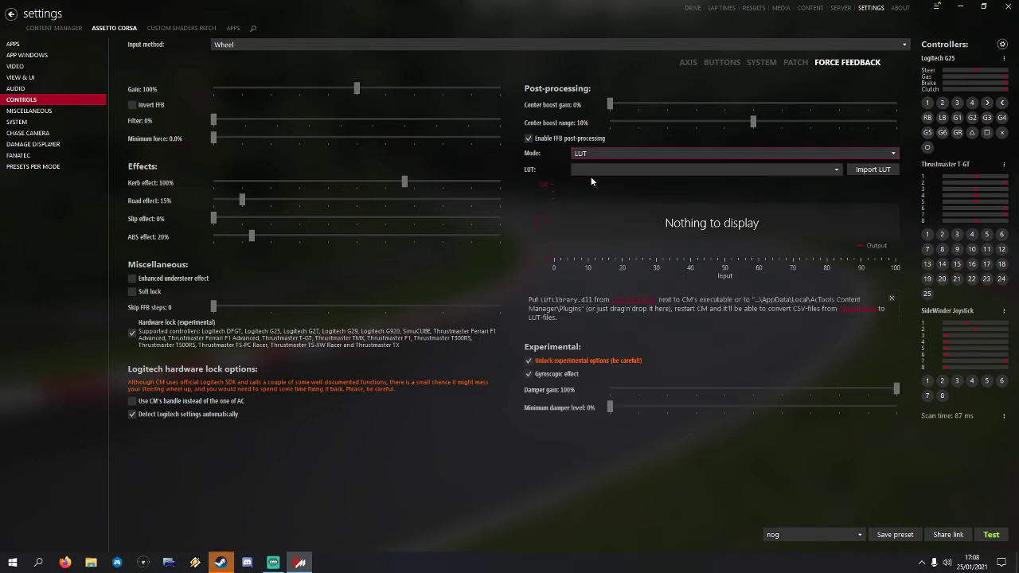
pyautogui.click(835, 169)
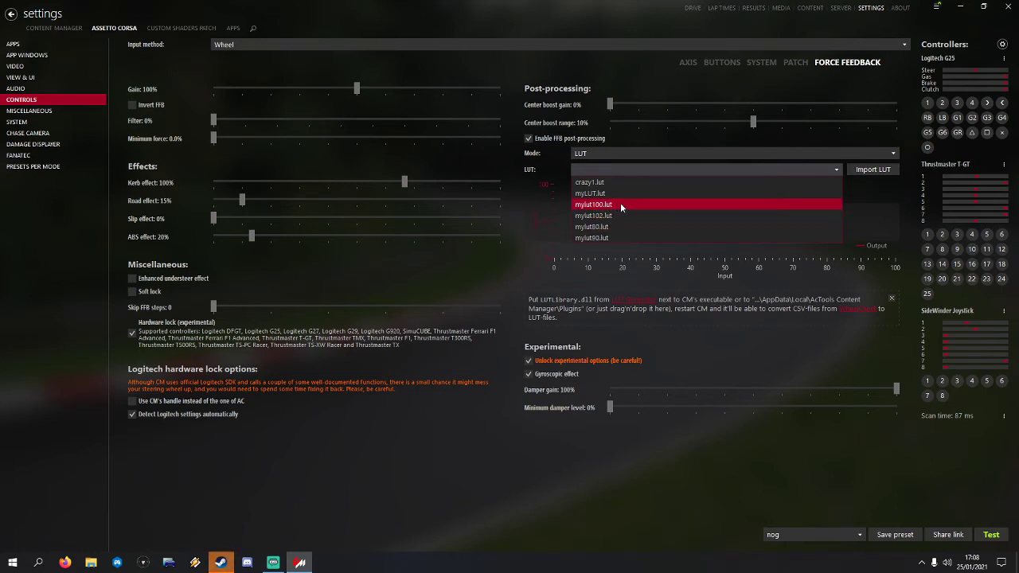
pyautogui.click(619, 204)
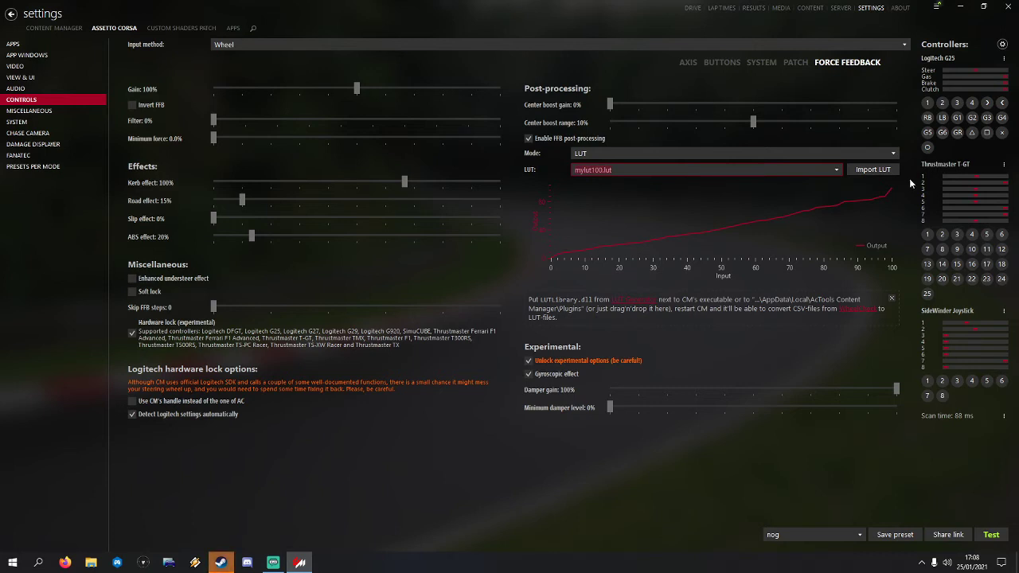
# - Toggle the unlocking of experimental force feedback options off and on
pyautogui.click(529, 362)
pyautogui.click(529, 361)
pyautogui.click(529, 361)
pyautogui.click(529, 360)
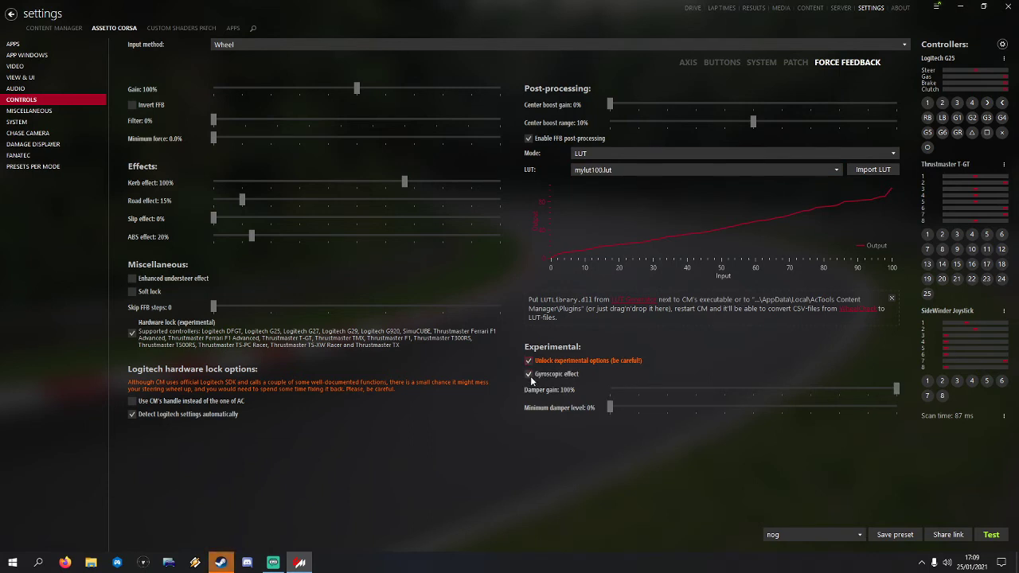
pyautogui.click(531, 362)
# - Open the single-player drive setup and choose Magione as the track
pyautogui.click(691, 8)
pyautogui.click(140, 89)
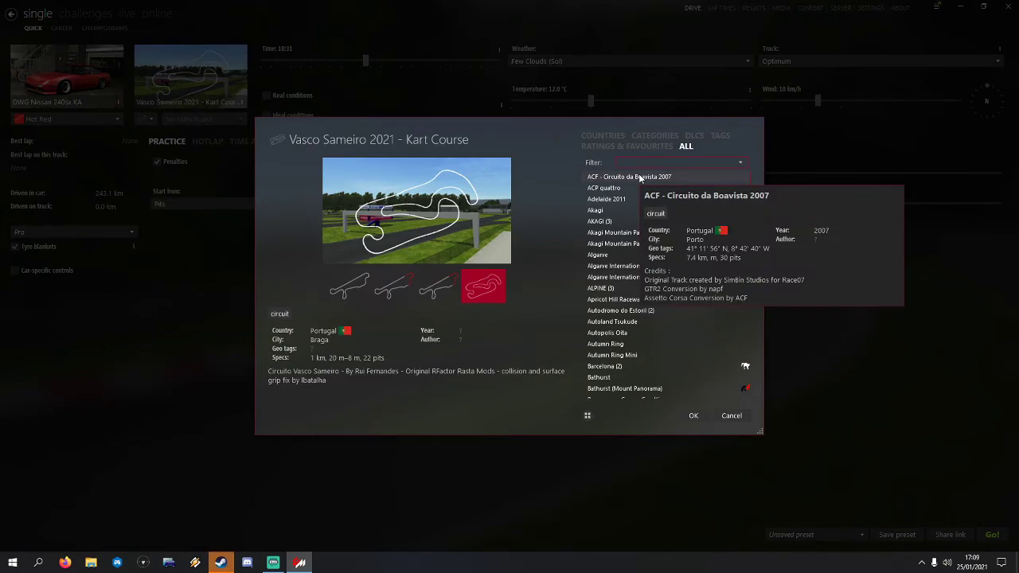
pyautogui.write('magion')
pyautogui.click(638, 175)
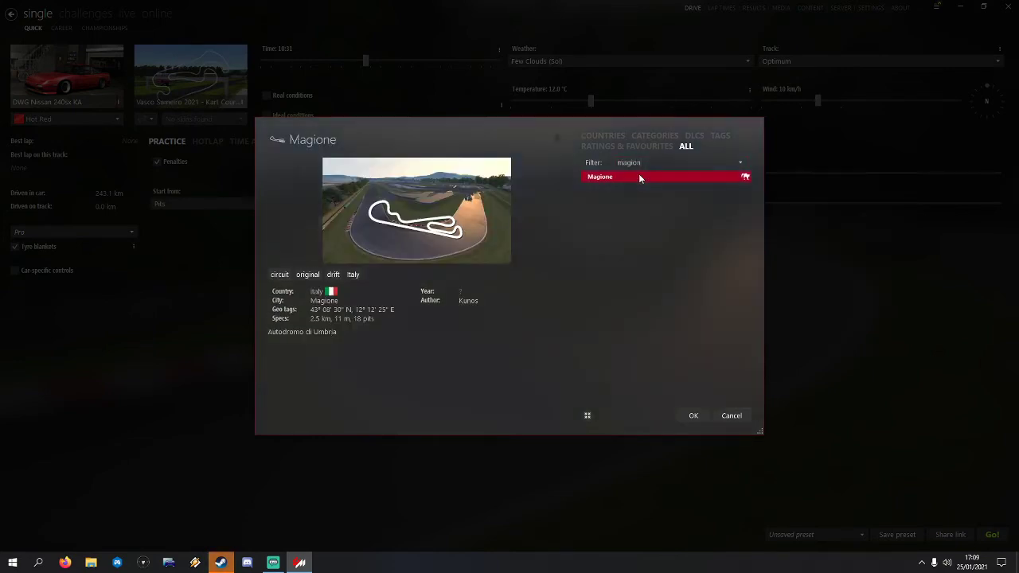
pyautogui.click(690, 417)
# - Search the car list for mx5 and then e9, and select the BMW M3 E92 drift
pyautogui.click(52, 73)
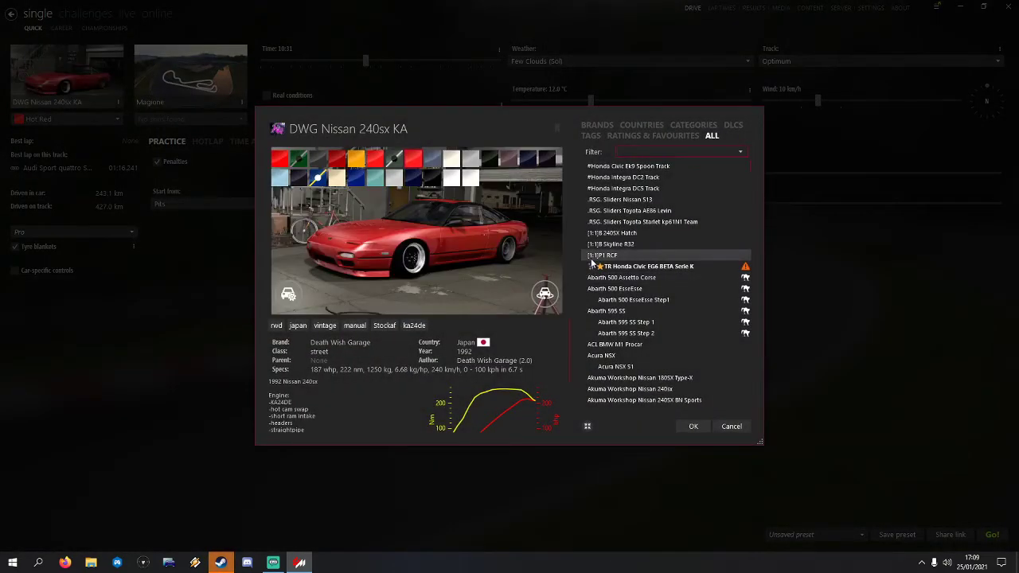
pyautogui.write('mx5')
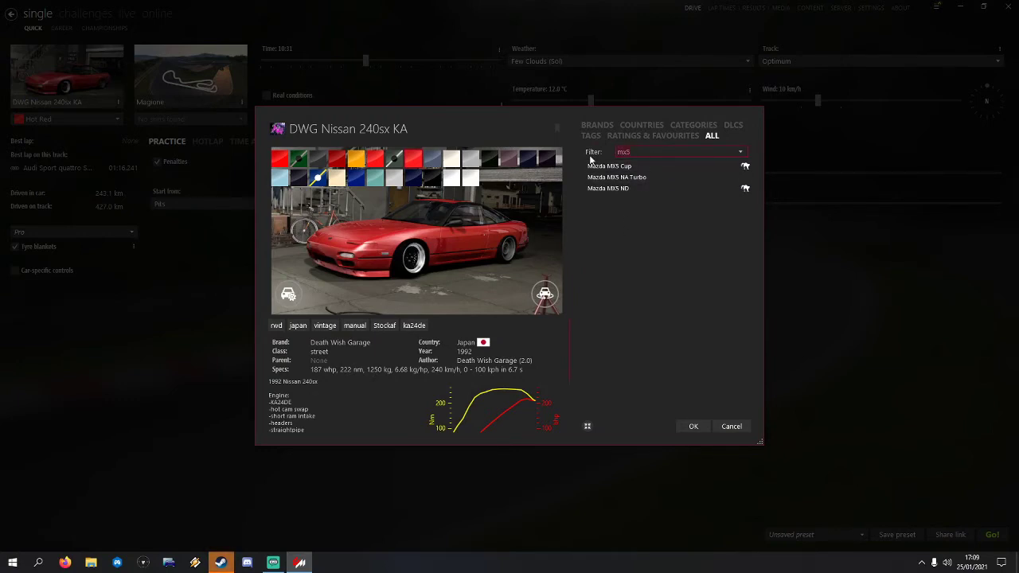
pyautogui.hotkey('ctrl', 'a')
pyautogui.write('e9')
pyautogui.click(662, 189)
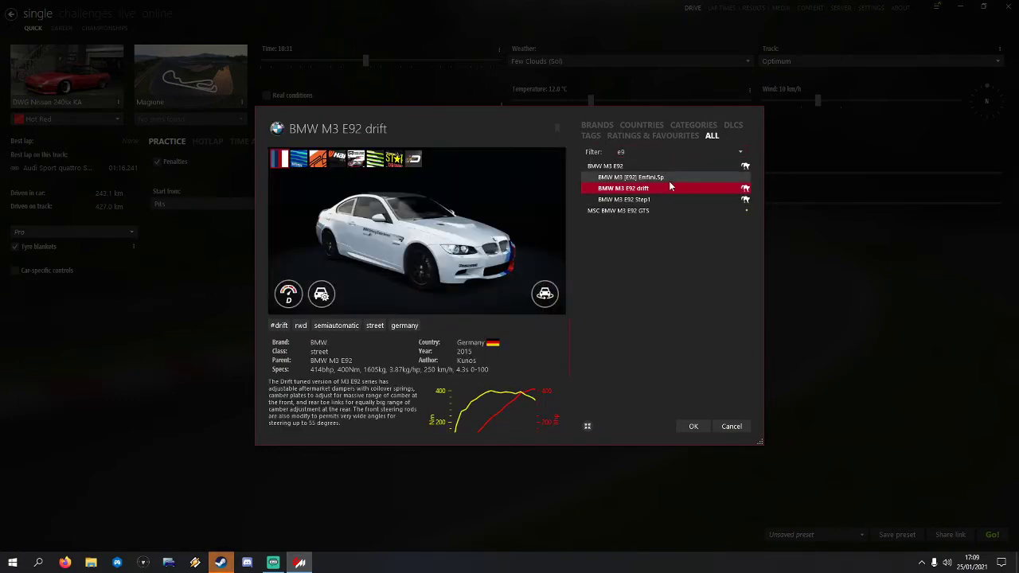
pyautogui.click(692, 426)
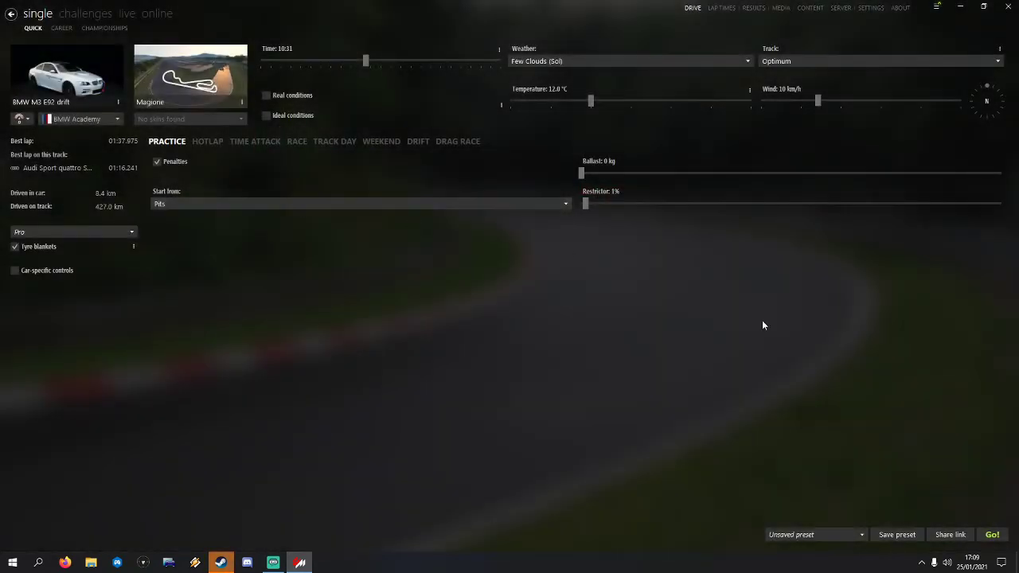
# - Start the practice session, change to the cockpit camera and hide the on-screen apps
pyautogui.click(992, 534)
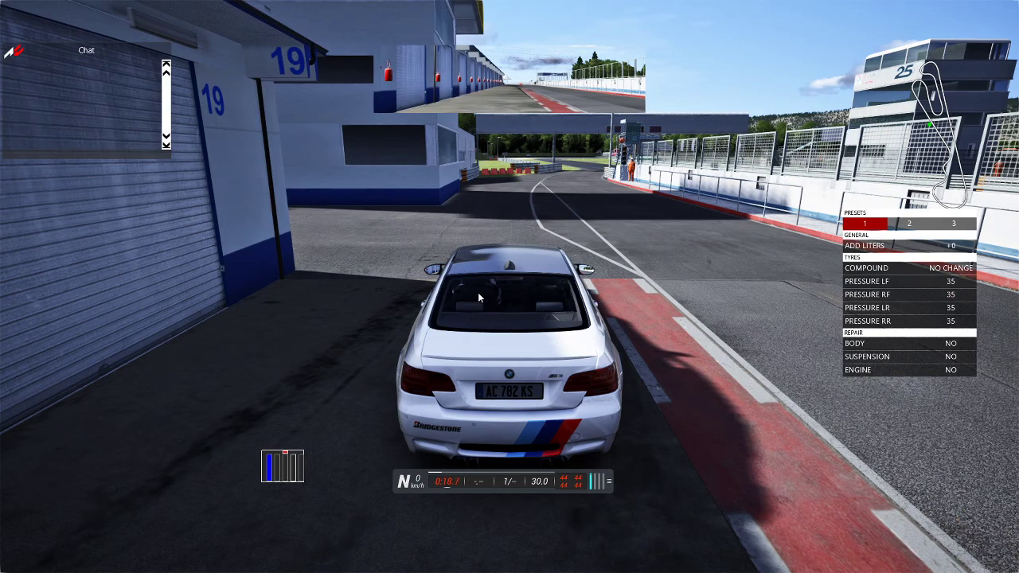
pyautogui.press('F1')
pyautogui.press('F1')
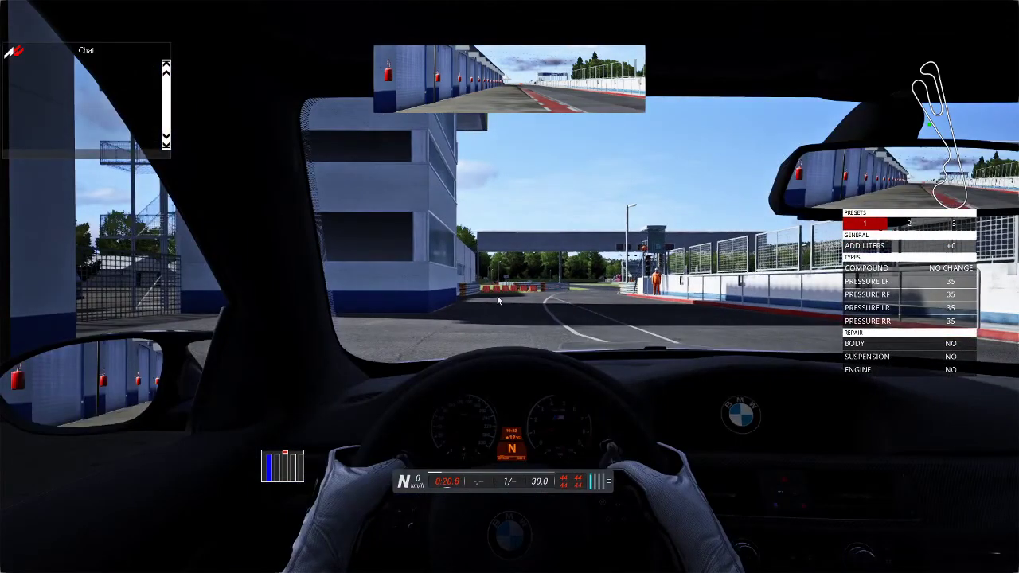
pyautogui.hotkey('ctrl', 'h')
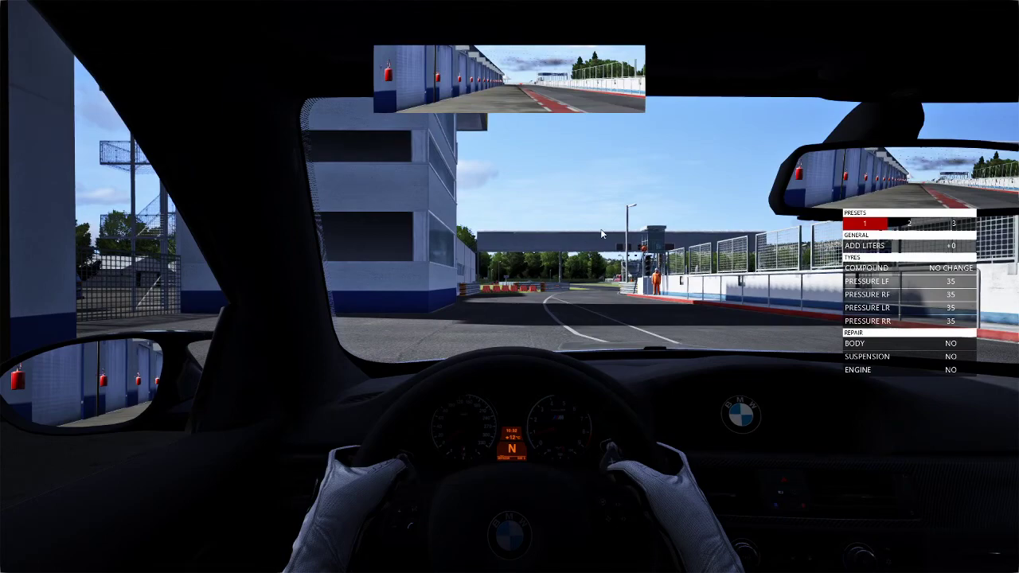
# - Drive the car out of the pit lane onto the track, and stop it in neutral
pyautogui.press('Up')
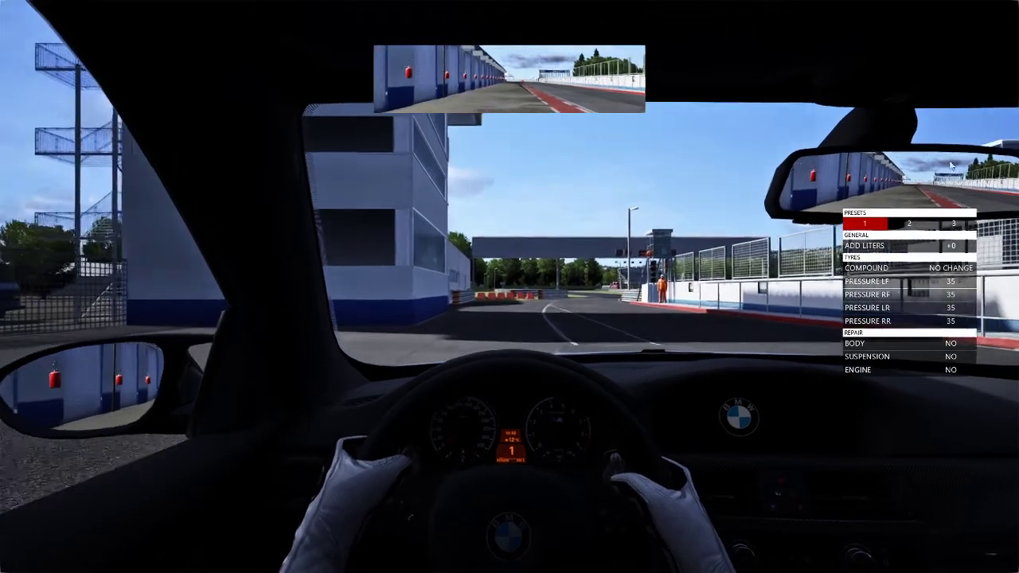
pyautogui.press('Left')
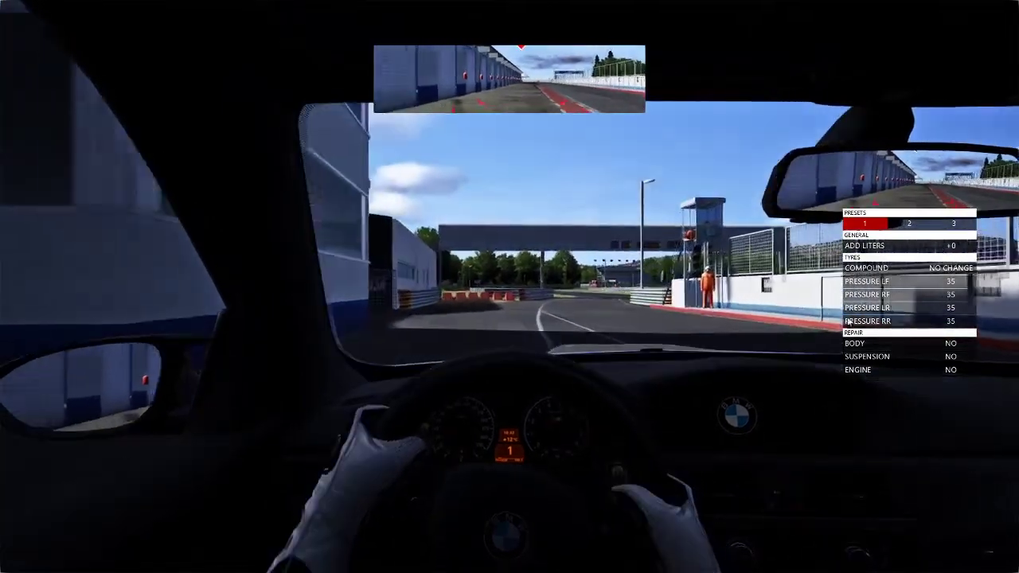
pyautogui.press('Left')
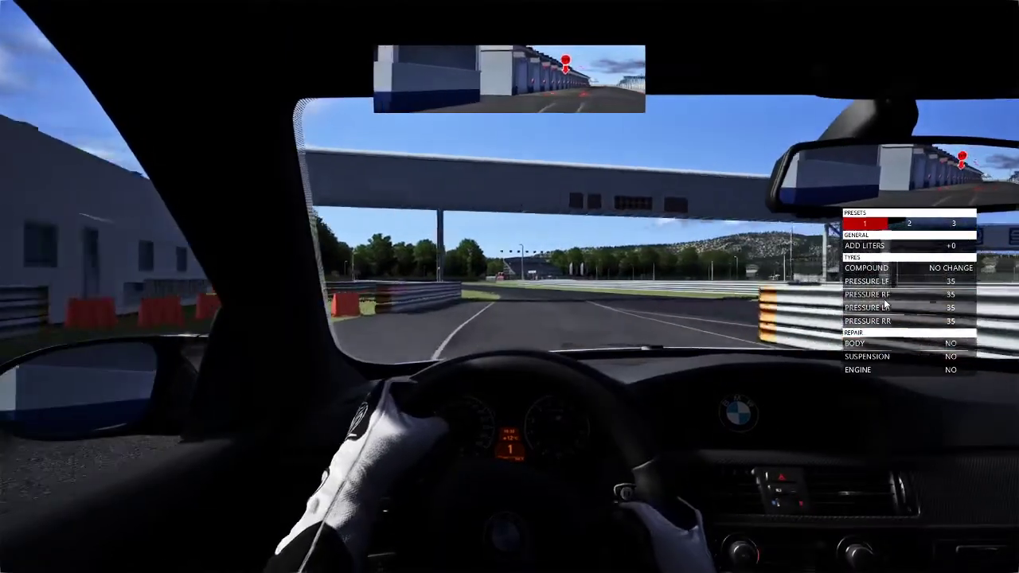
pyautogui.press('Left')
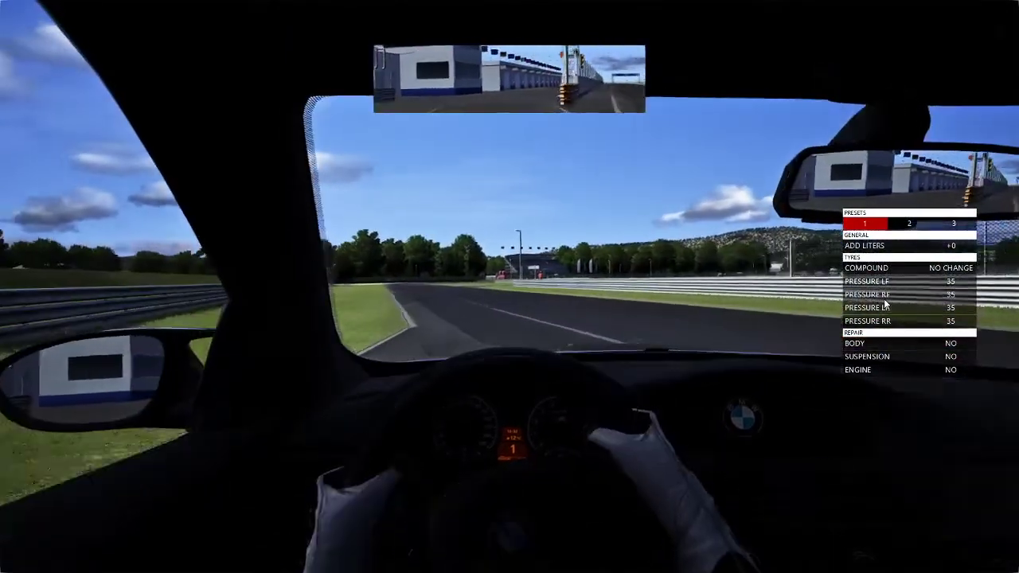
pyautogui.press('Left')
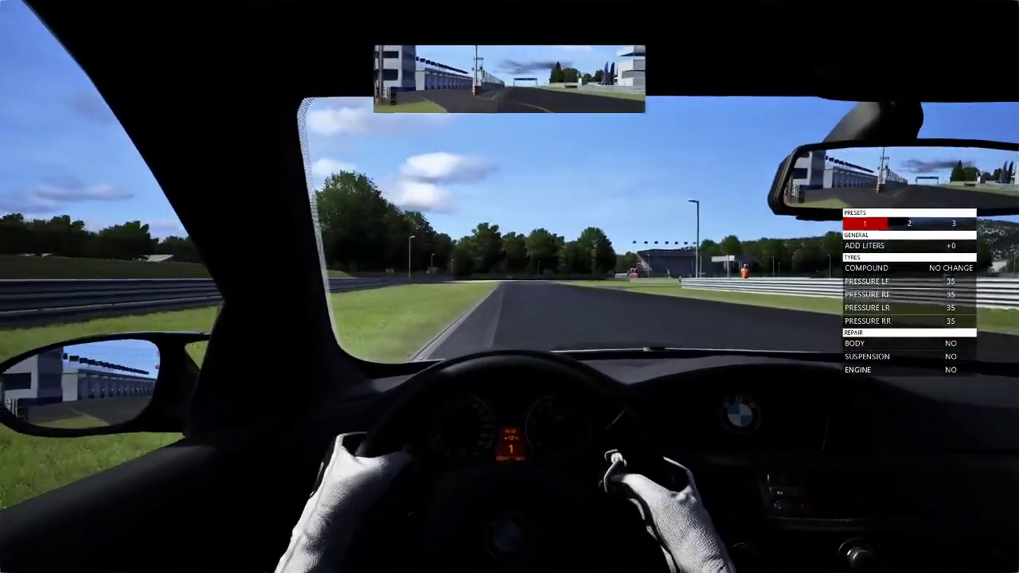
pyautogui.press('Left')
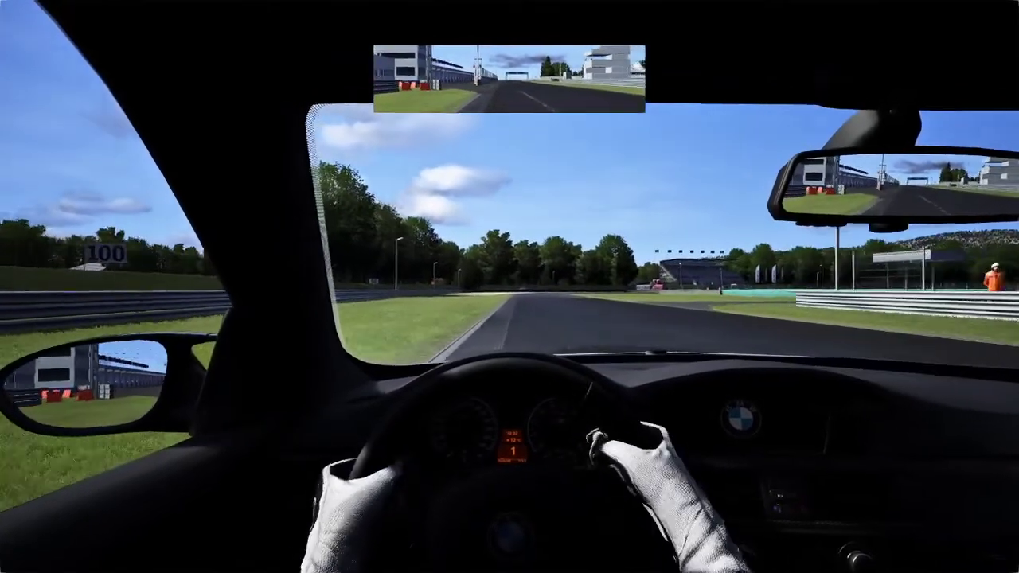
pyautogui.press('z')
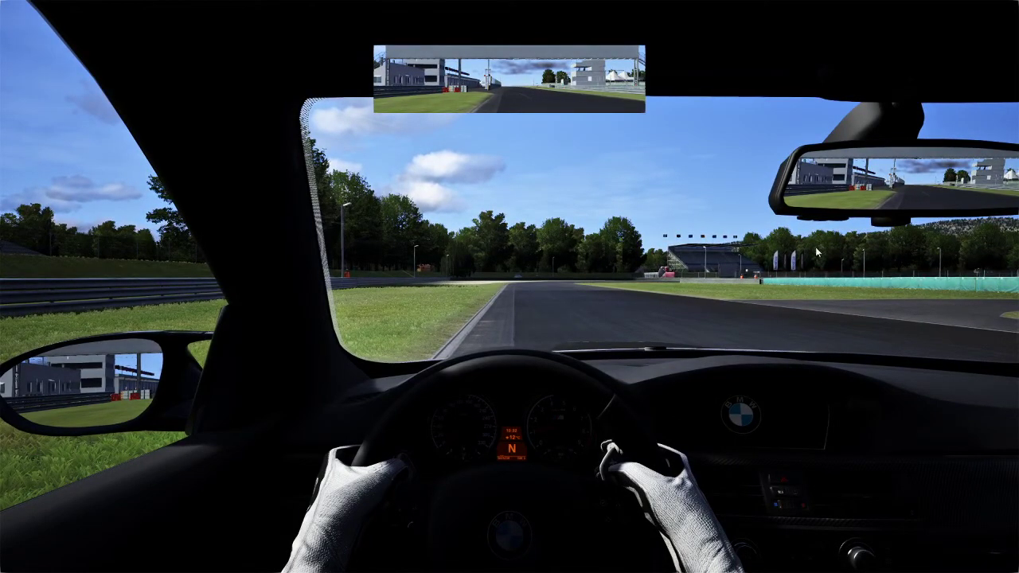
# - Open the in-game app list, show the on-screen apps again, and switch through the four app desktops, finishing on desktop 2
pyautogui.moveTo(1010, 287)
pyautogui.scroll(-10, 972, 238)
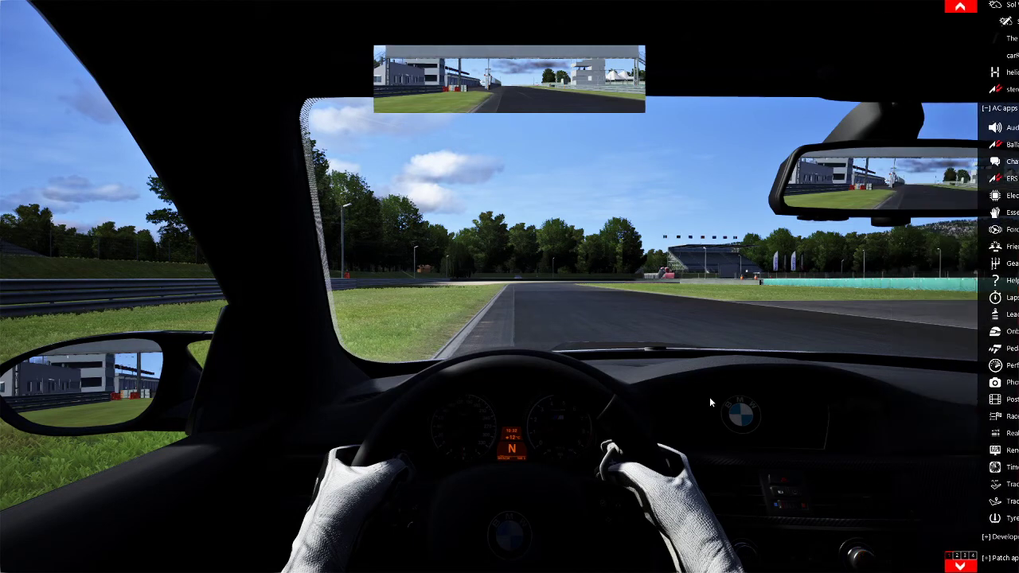
pyautogui.hotkey('ctrl', 'h')
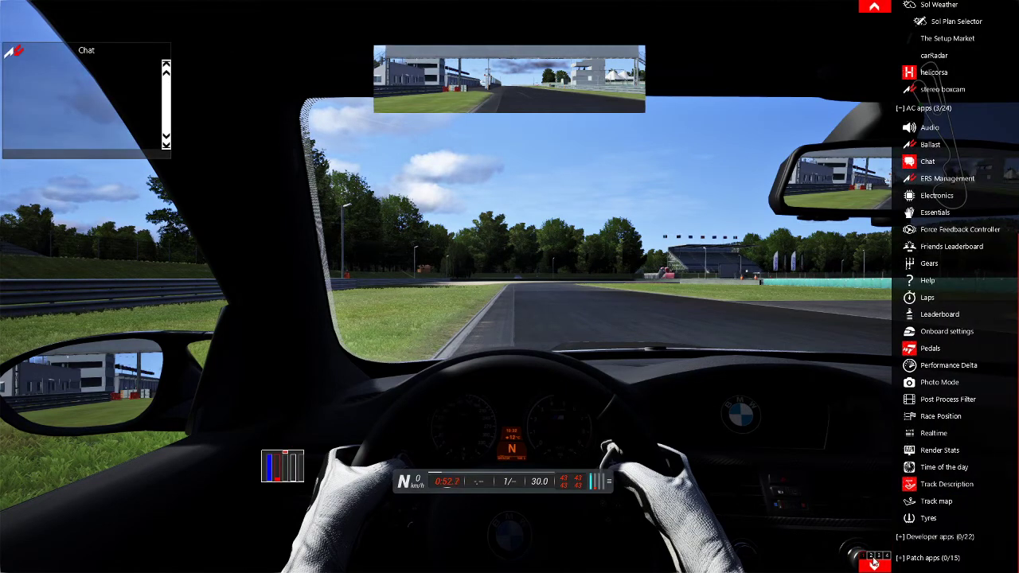
pyautogui.click(872, 557)
pyautogui.click(870, 557)
pyautogui.click(878, 556)
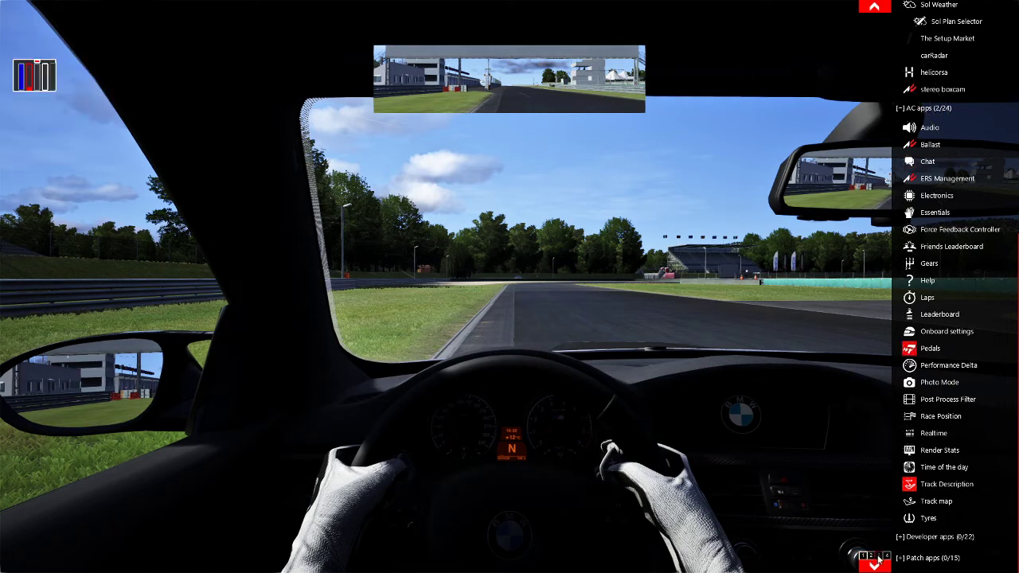
pyautogui.click(885, 557)
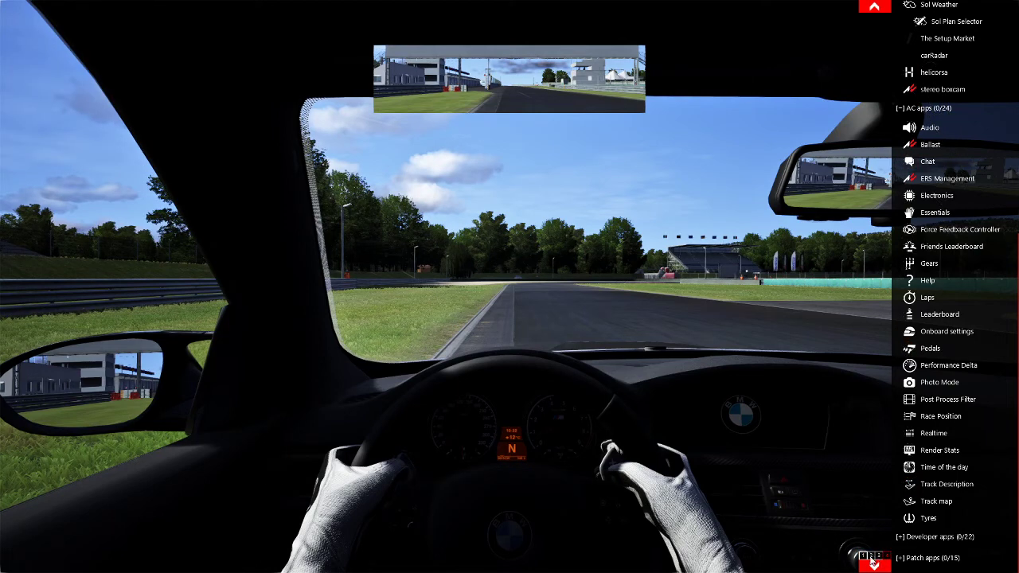
pyautogui.click(871, 557)
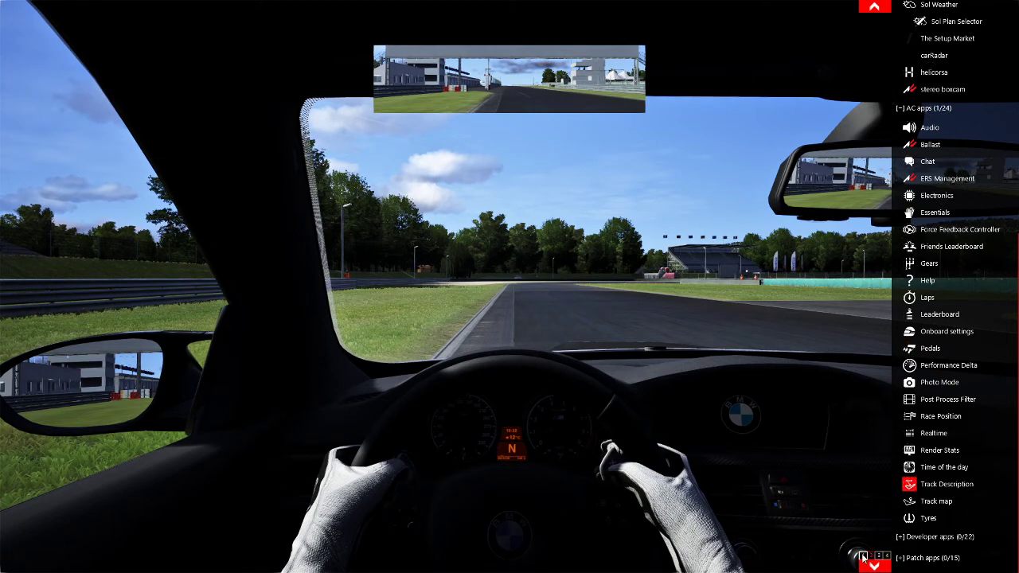
pyautogui.click(869, 556)
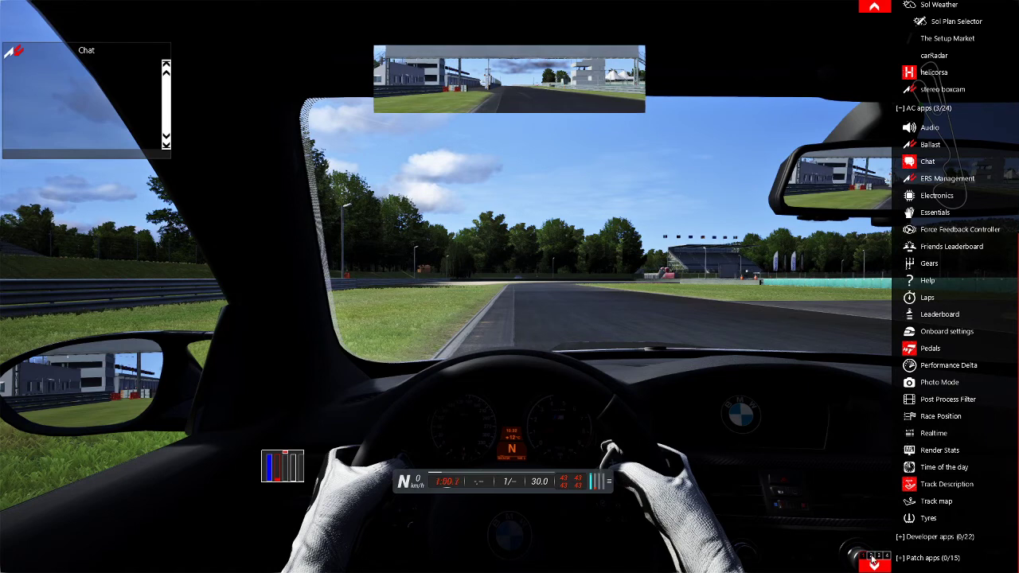
pyautogui.click(872, 560)
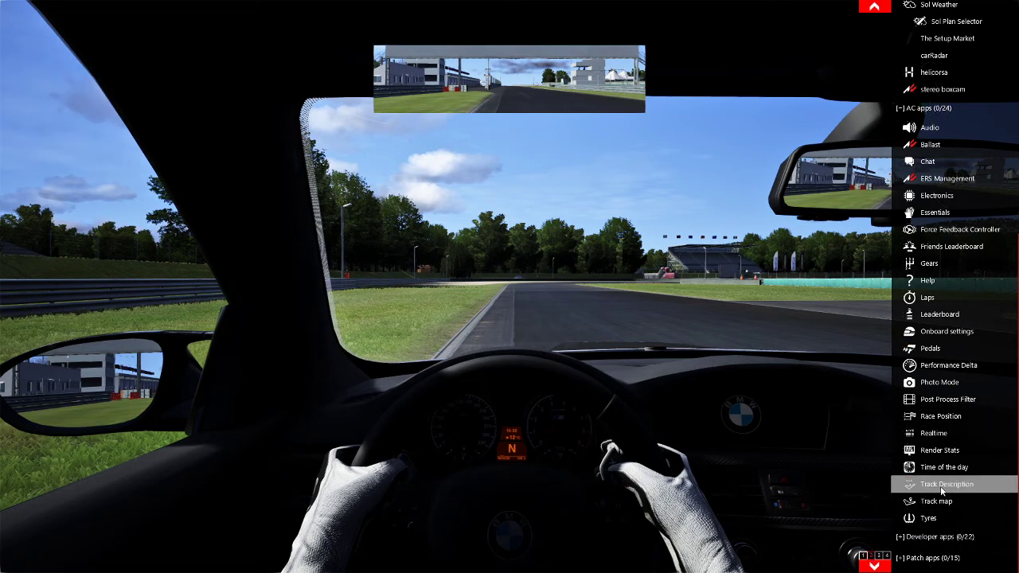
# - Turn off the Track Description app, turn on Chat, and move the Chat window down over the driver-side door mirror
pyautogui.click(946, 484)
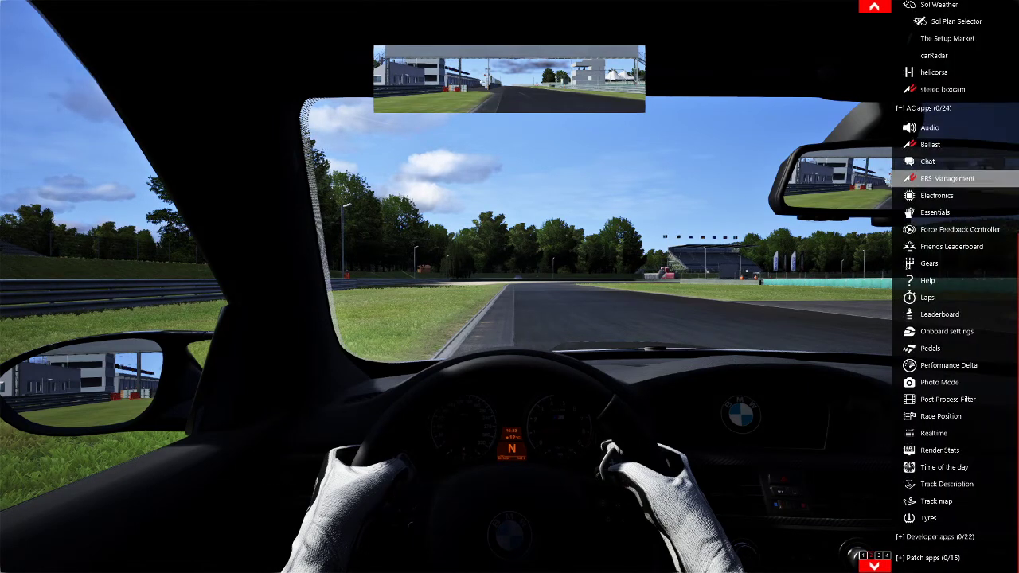
pyautogui.click(928, 161)
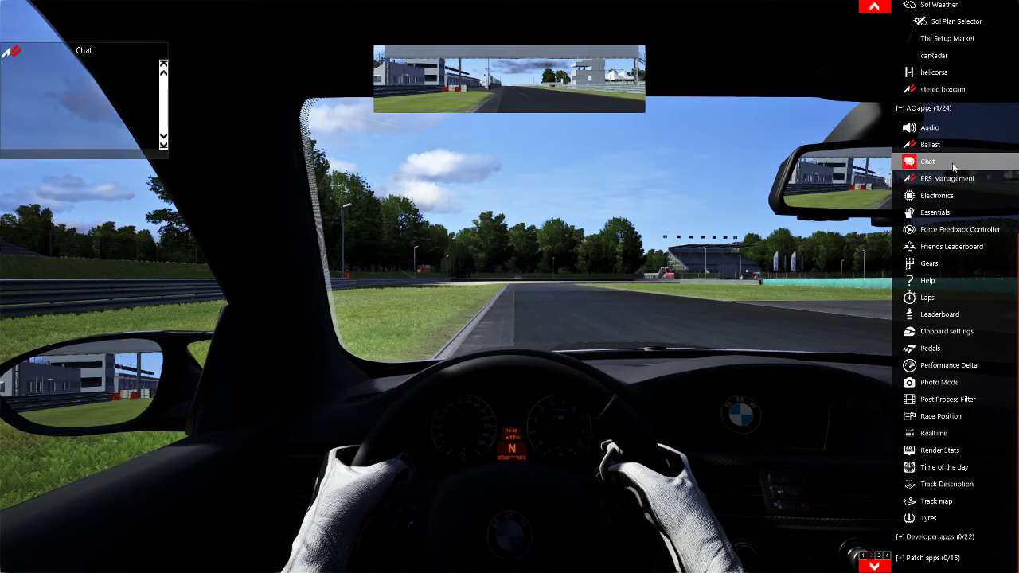
pyautogui.moveTo(70, 76)
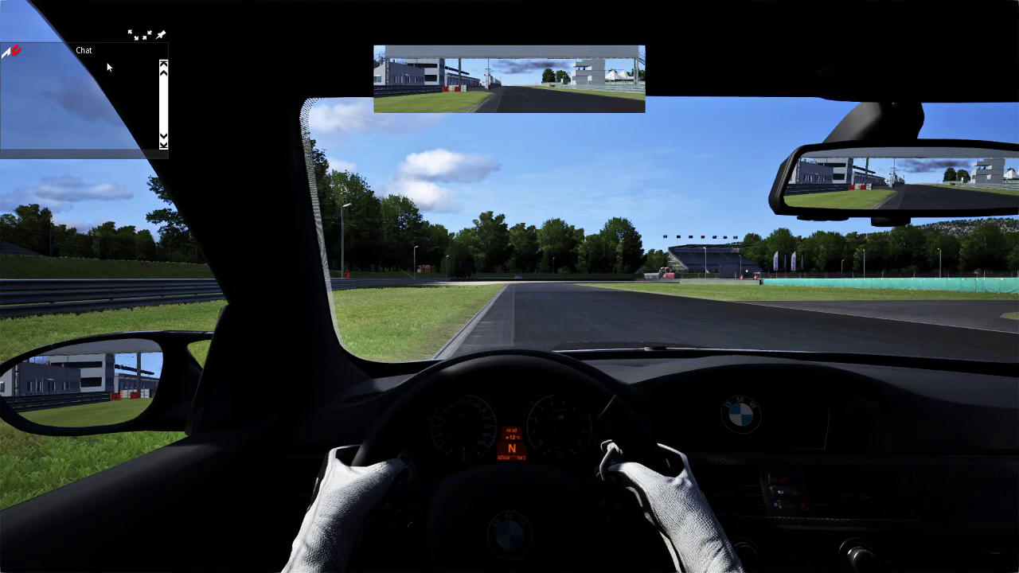
pyautogui.moveTo(107, 56); pyautogui.dragTo(103, 342)
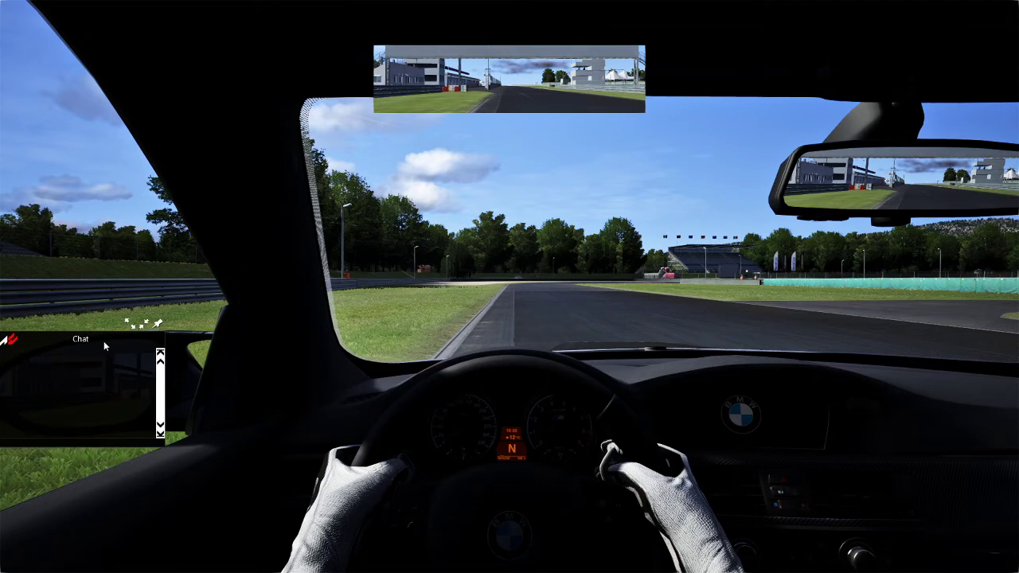